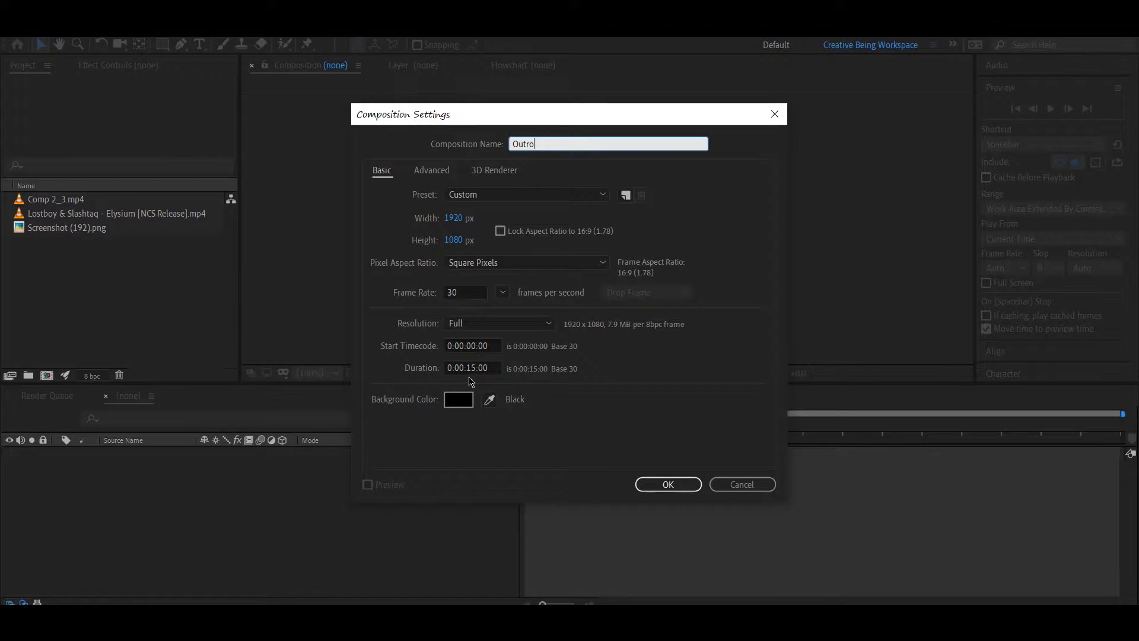
# - Create the 15-second, 1920 x 1080, 30 fps composition Outro and set the Ellipse tool's stroke to None
pyautogui.click(673, 483)
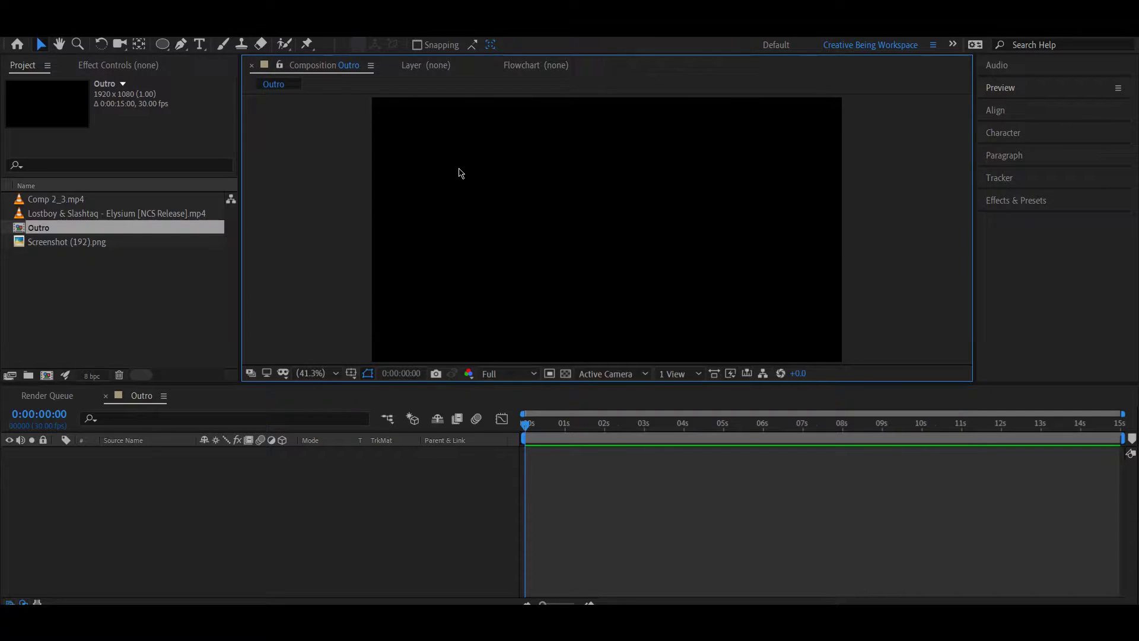
pyautogui.click(162, 44)
pyautogui.scroll(-2, 466, 177)
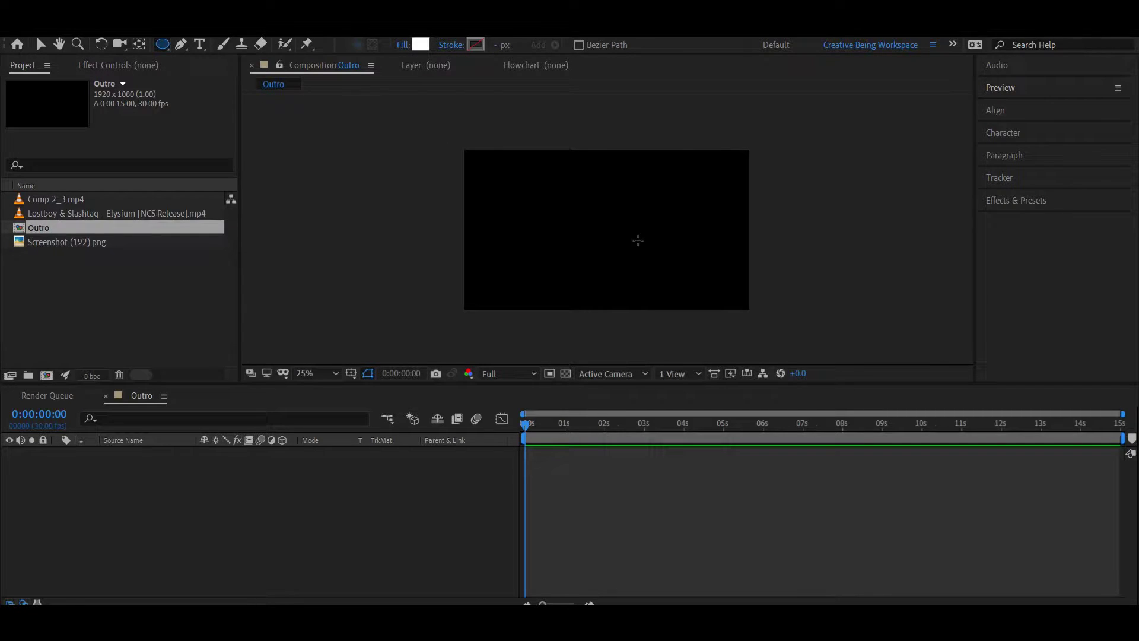
pyautogui.click(448, 133)
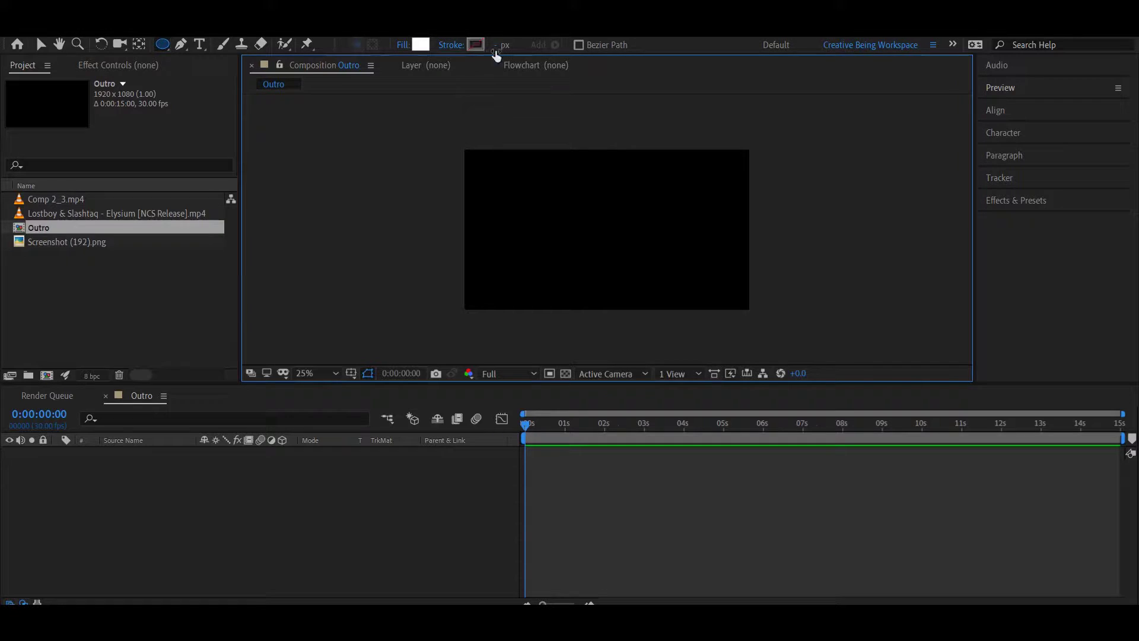
pyautogui.click(460, 47)
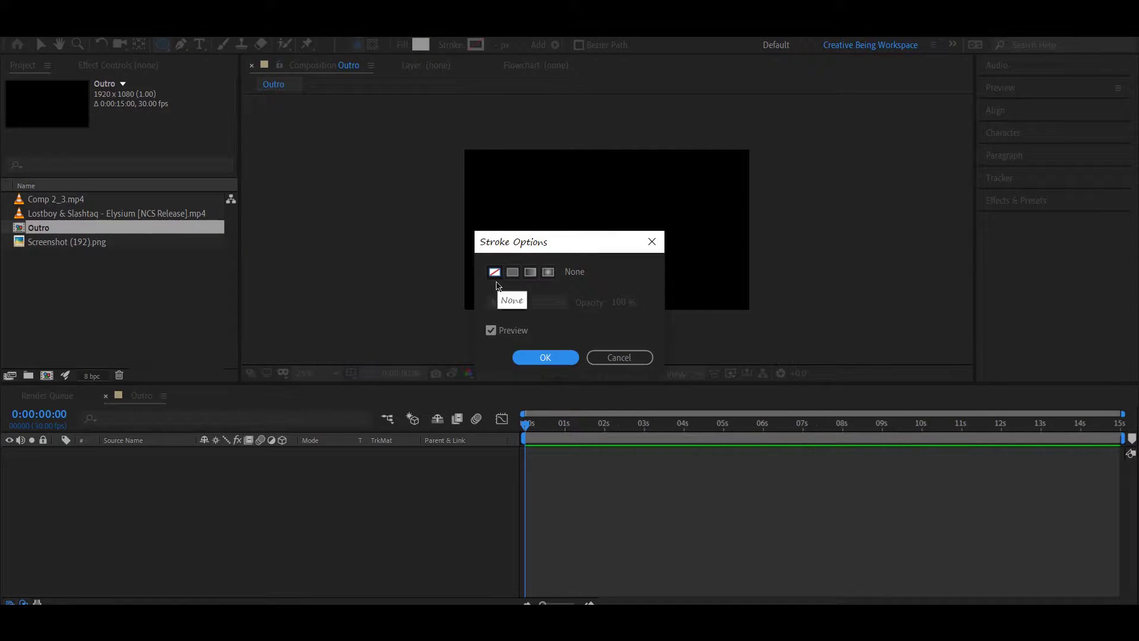
pyautogui.click(546, 358)
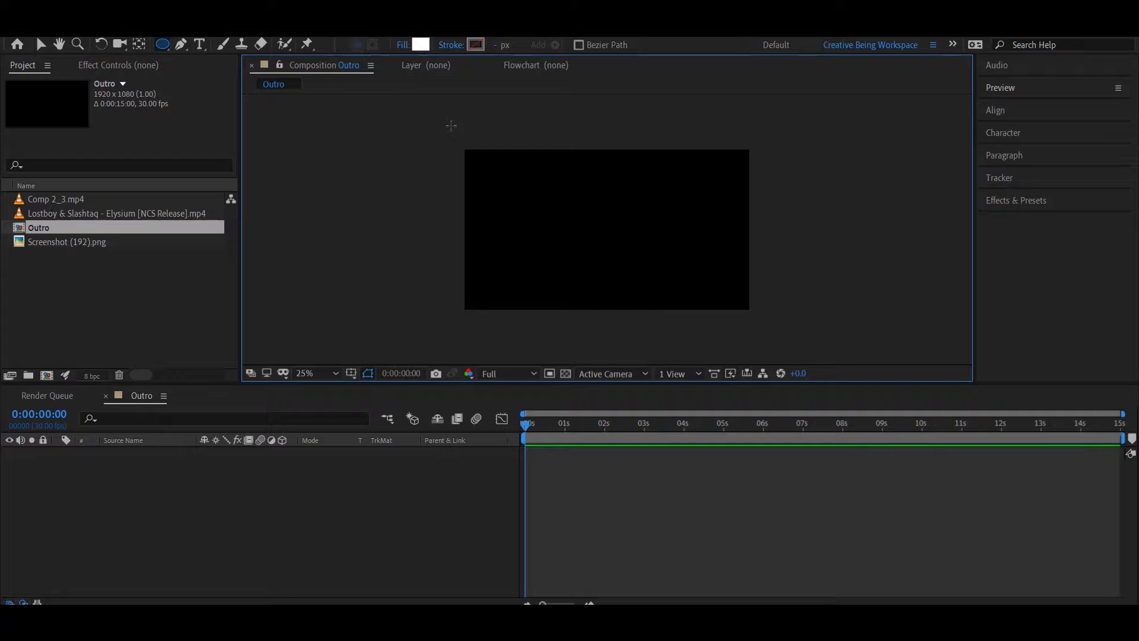
# - Draw a large circle that covers the whole frame and centre it in the composition
pyautogui.moveTo(452, 126); pyautogui.dragTo(794, 282)
pyautogui.press('v')
pyautogui.moveTo(672, 231); pyautogui.dragTo(661, 176)
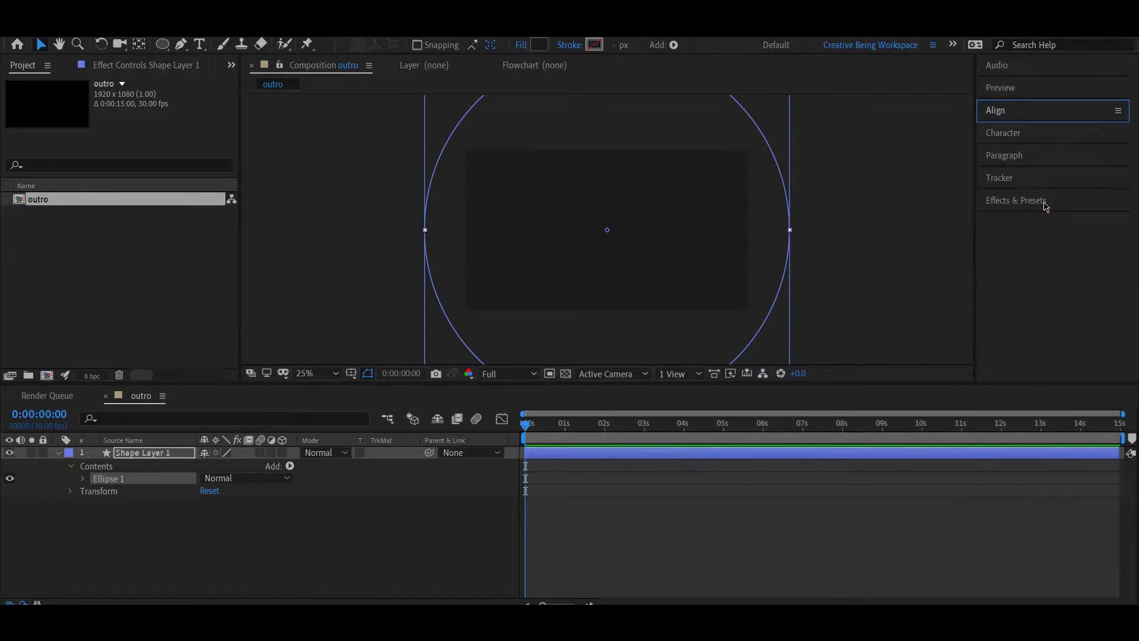
# - Find the Gradient Ramp effect and apply it to the circle's shape layer
pyautogui.click(1046, 203)
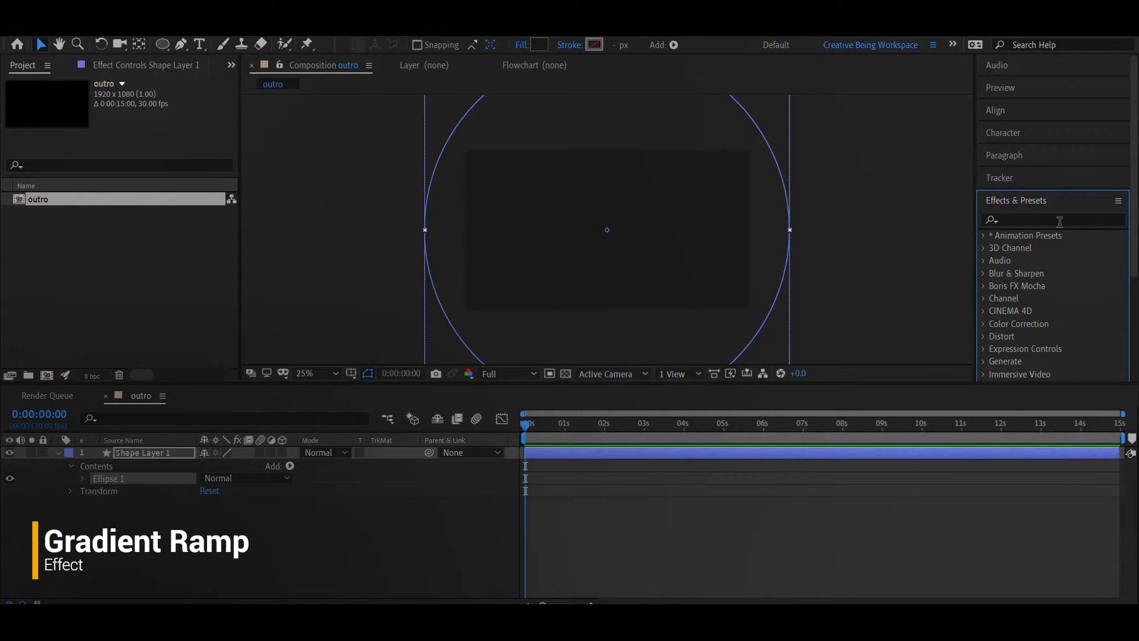
pyautogui.click(1055, 221)
pyautogui.write('gradient')
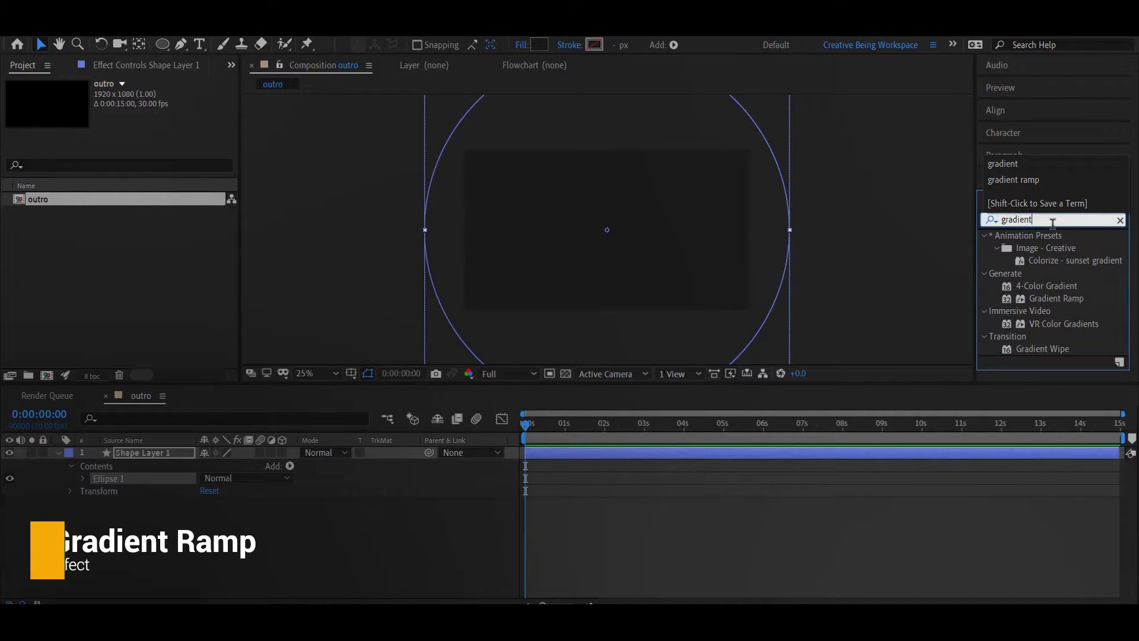
pyautogui.write(' ramp')
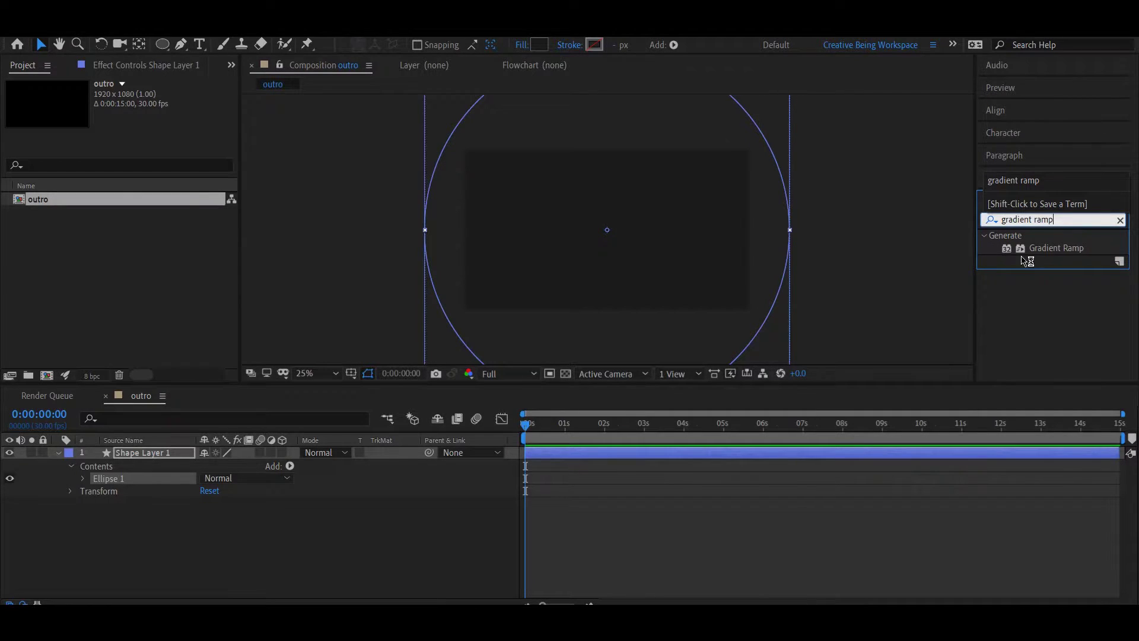
pyautogui.click(1030, 251)
pyautogui.moveTo(1031, 251); pyautogui.dragTo(149, 455)
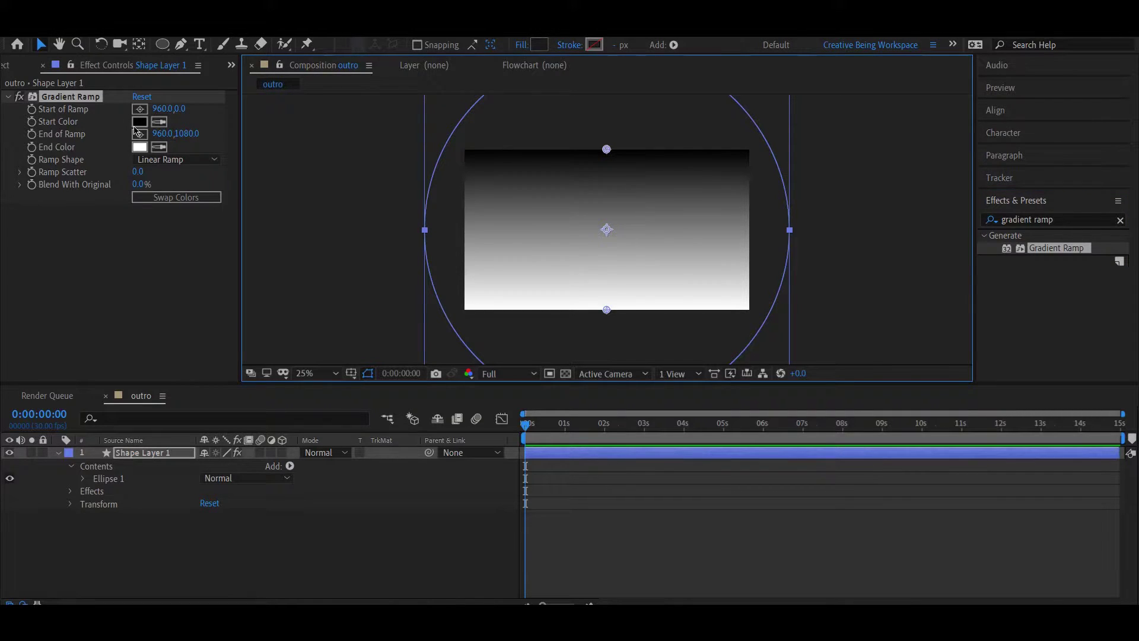
# - Set the Gradient Ramp's start color to FF0000 and its end color to a light pinkish red
pyautogui.click(140, 122)
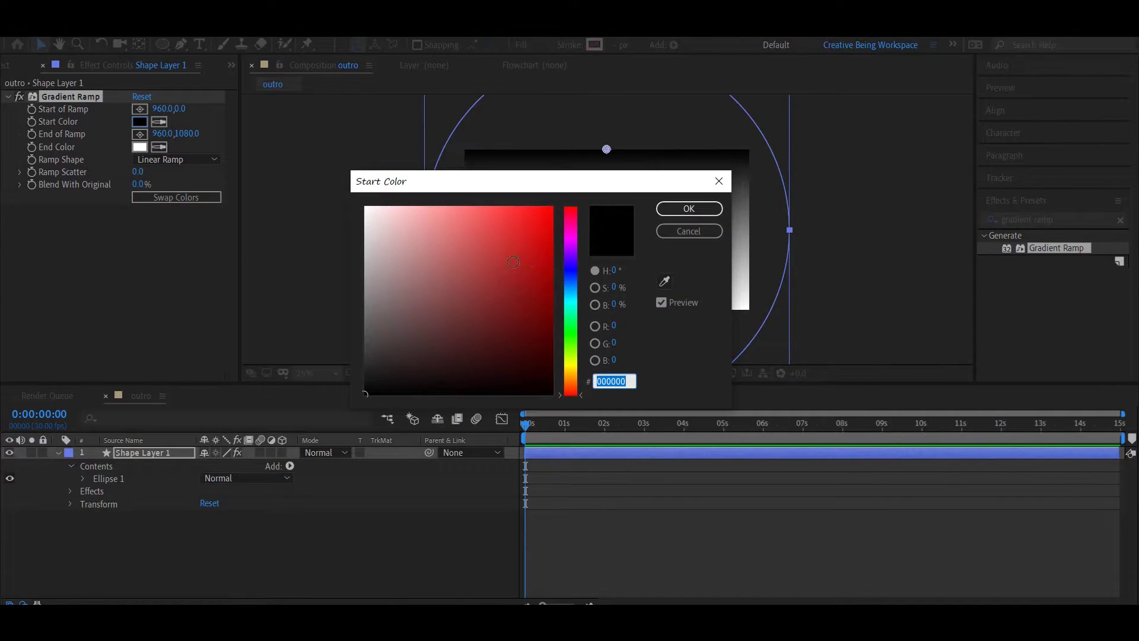
pyautogui.write('FF0000')
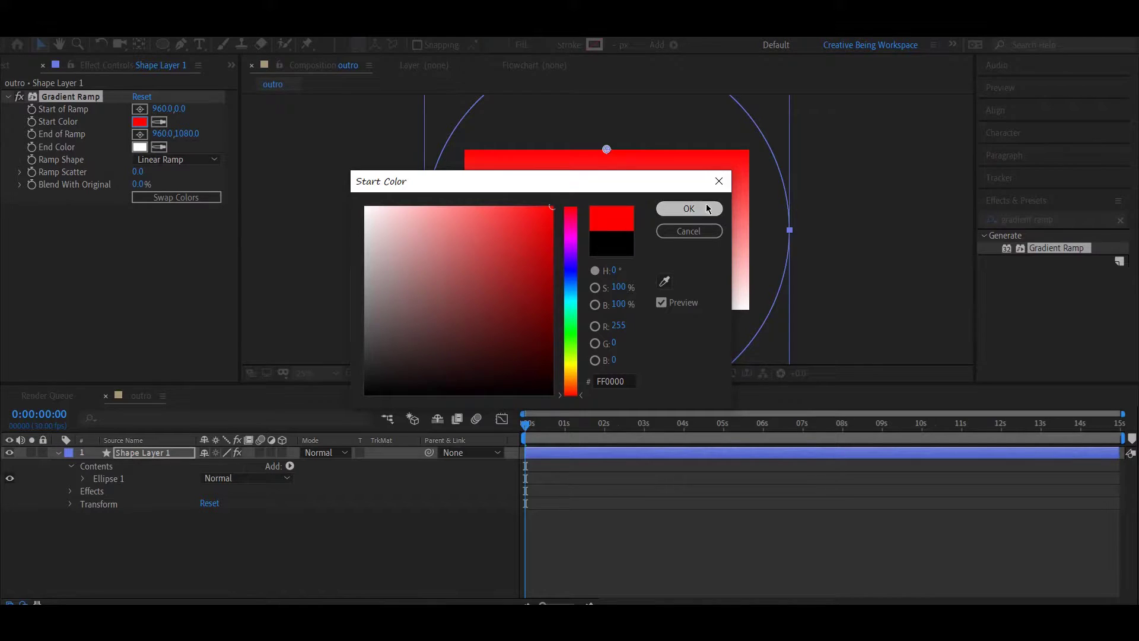
pyautogui.click(708, 208)
pyautogui.click(140, 146)
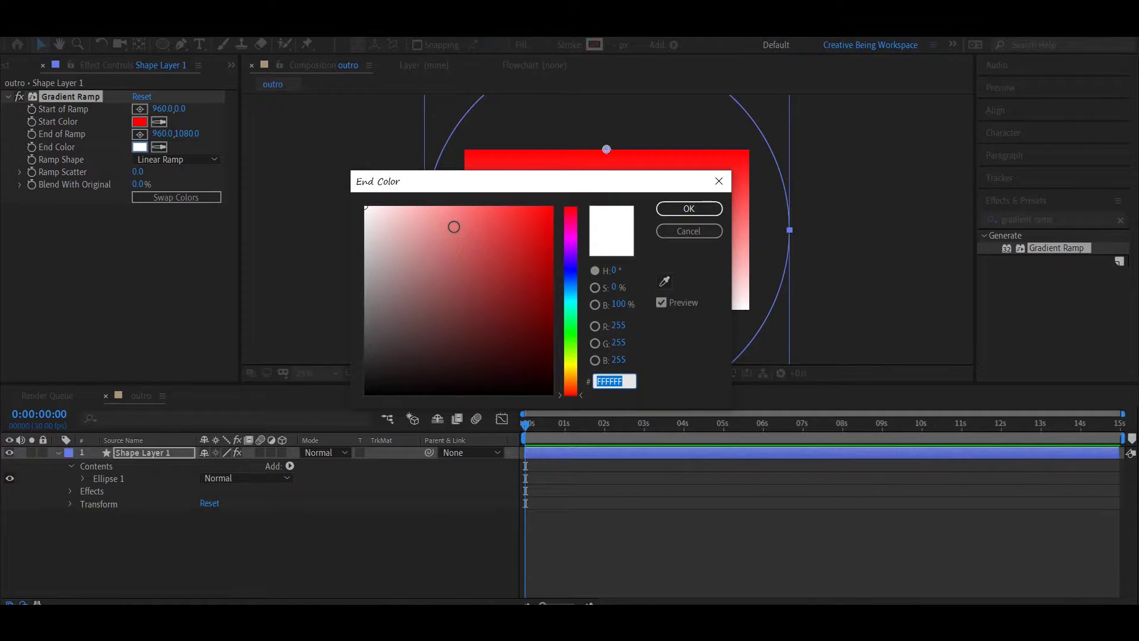
pyautogui.click(455, 209)
pyautogui.click(679, 209)
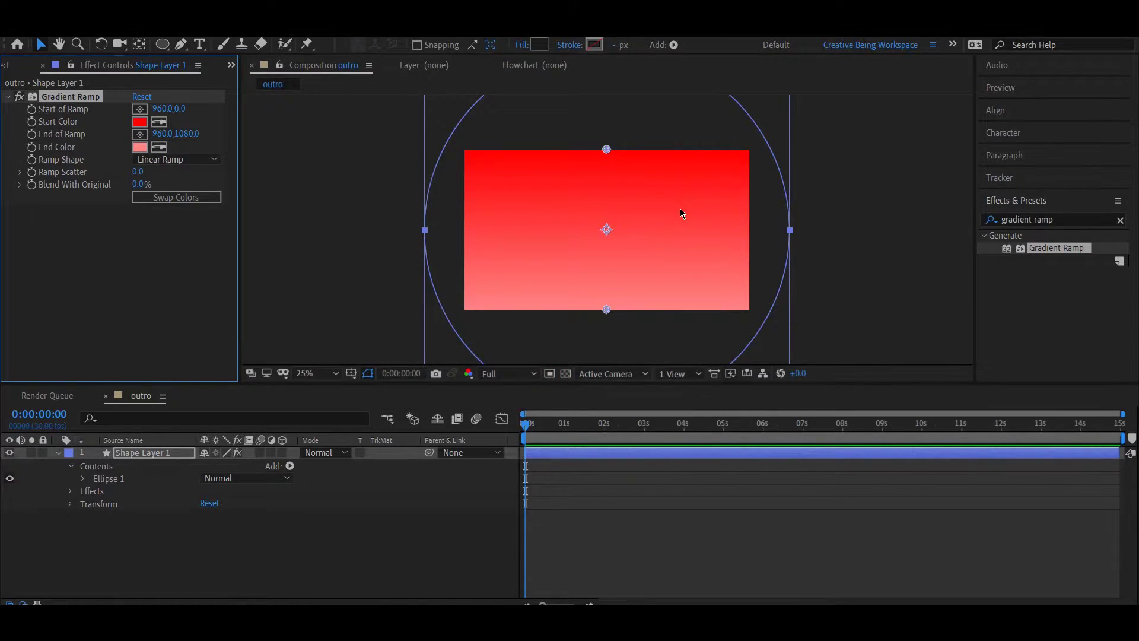
# - Collapse the shape layer's properties and rename the layer to background
pyautogui.click(57, 452)
pyautogui.click(153, 454)
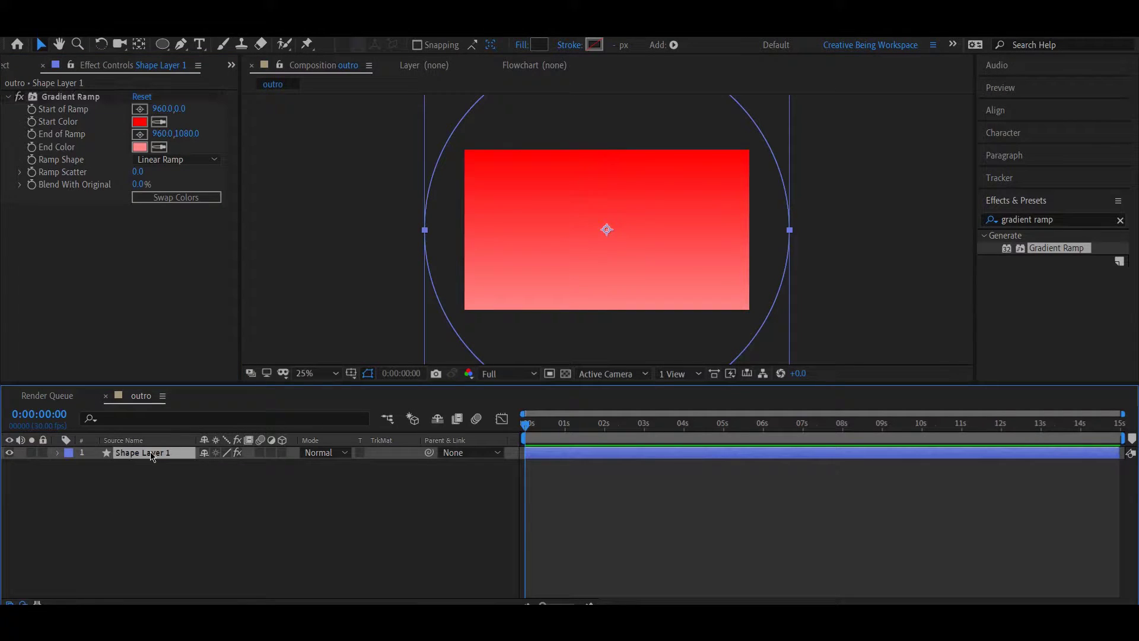
pyautogui.press('Return')
pyautogui.write('ba')
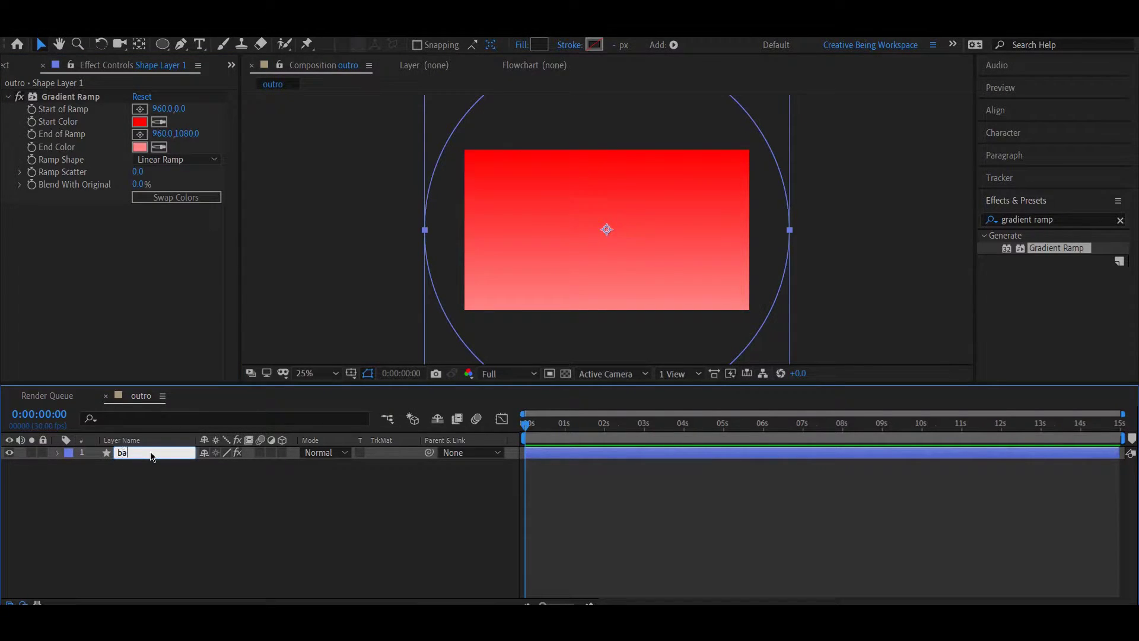
pyautogui.write('ckground')
pyautogui.press('Return')
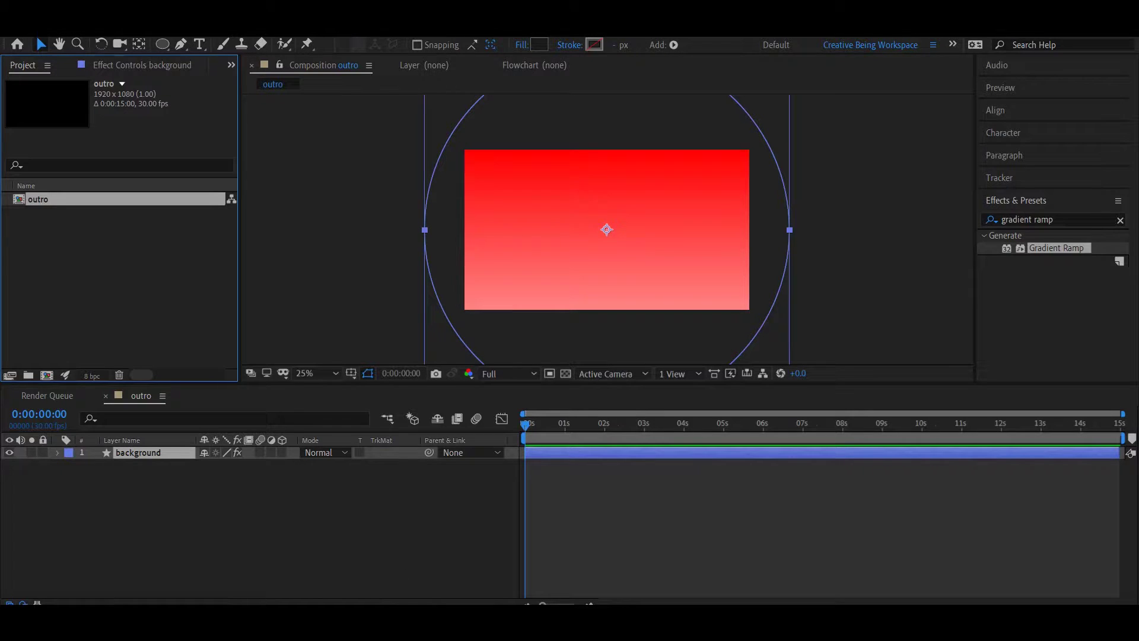
# - Add Lostboy & Slashtaq - Elysium [NCS Release].mp4 below the background layer and shift the clip earlier in time
pyautogui.click(141, 200)
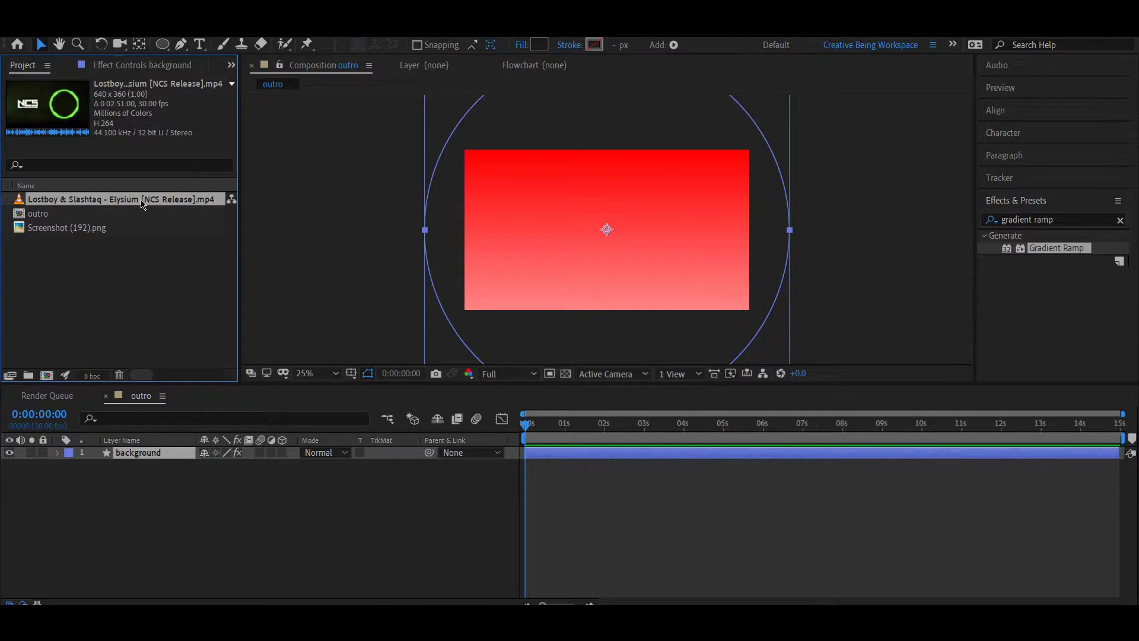
pyautogui.moveTo(169, 227); pyautogui.dragTo(580, 488)
pyautogui.hotkey('ctrl', '/')
pyautogui.press('Home')
pyautogui.moveTo(717, 473); pyautogui.dragTo(659, 473)
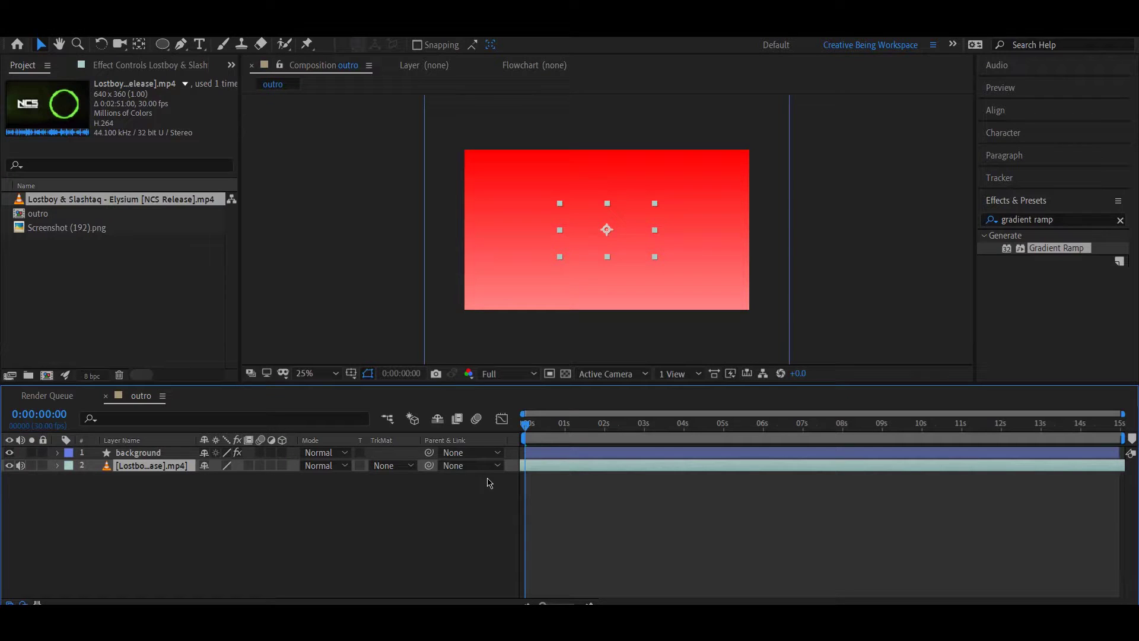
# - Play the music to find the cue point and keyframe the background layer's Scale at 0% at 0:00:02:16
pyautogui.press('space')
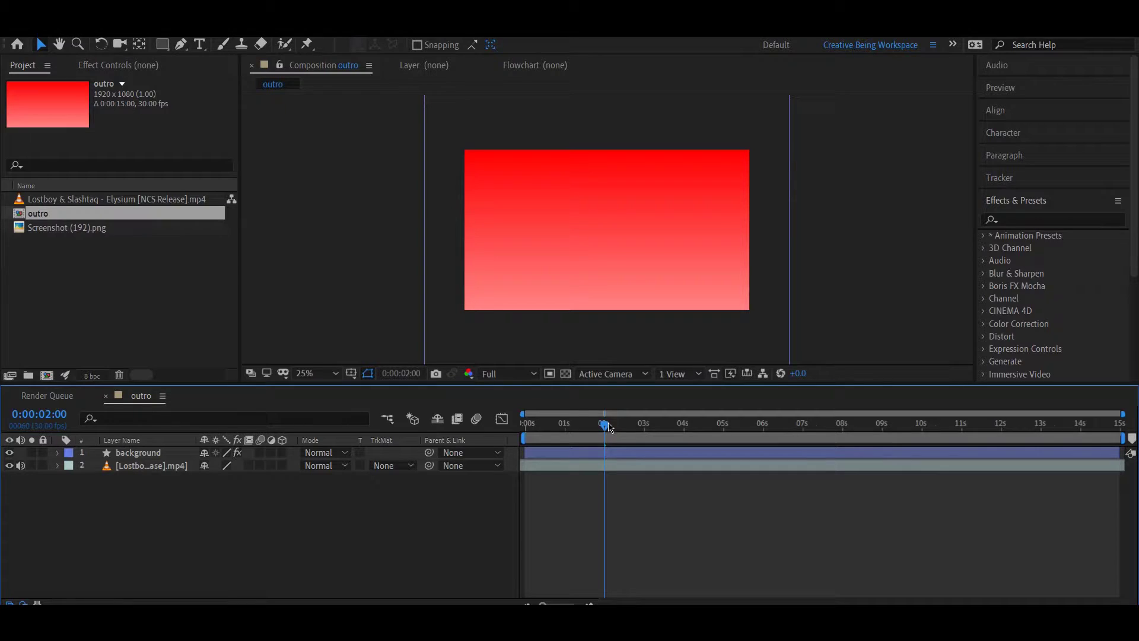
pyautogui.moveTo(549, 428); pyautogui.dragTo(522, 427)
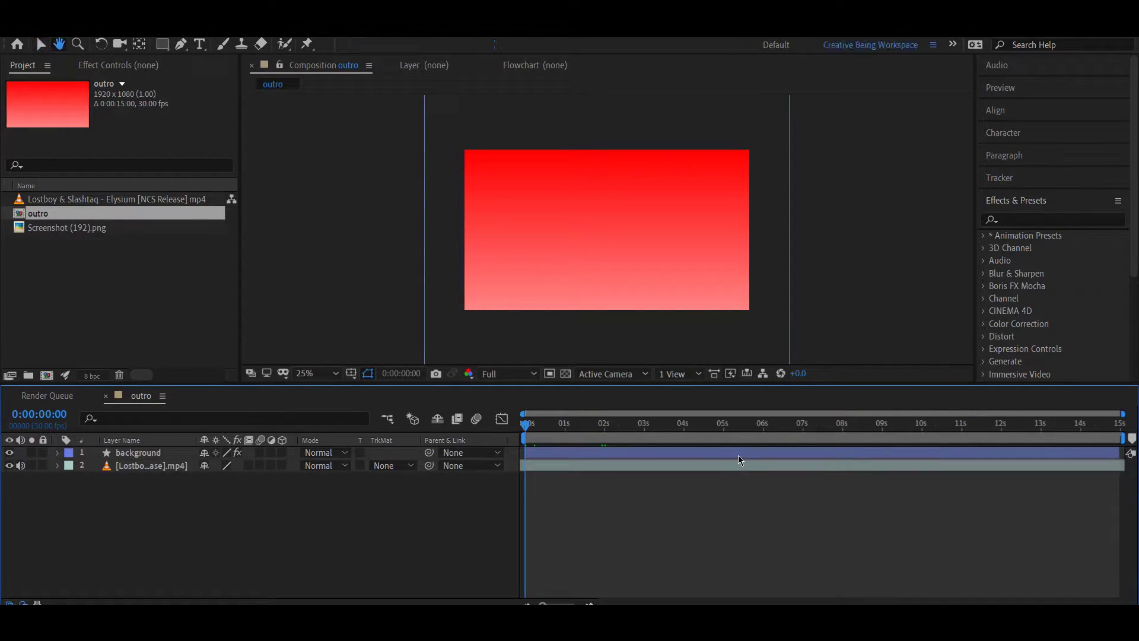
pyautogui.press('space')
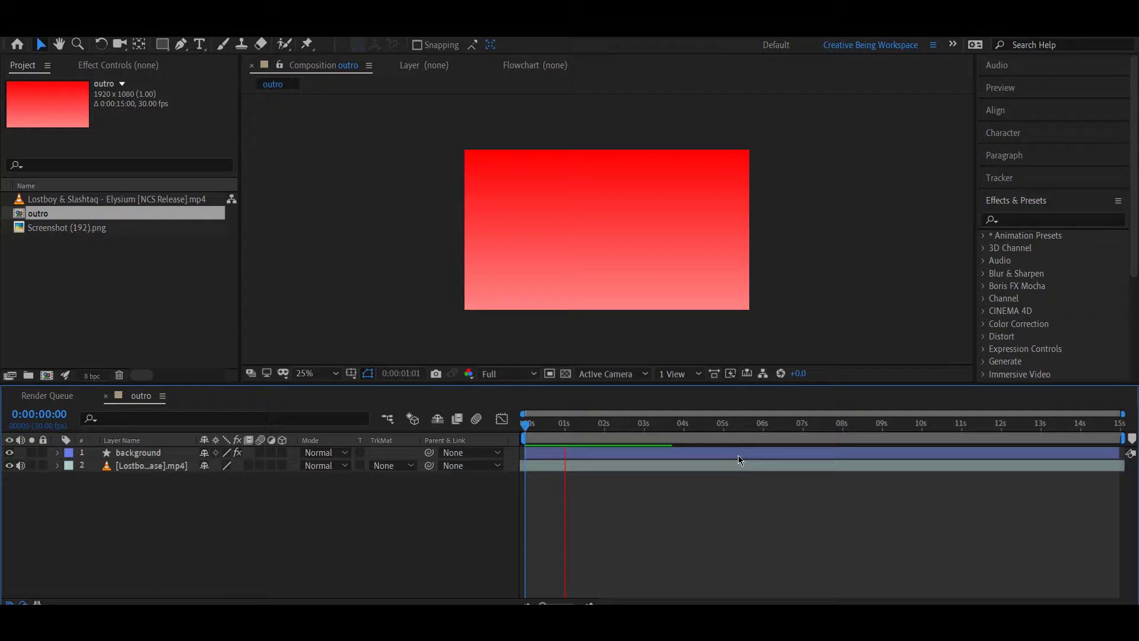
pyautogui.click(150, 458)
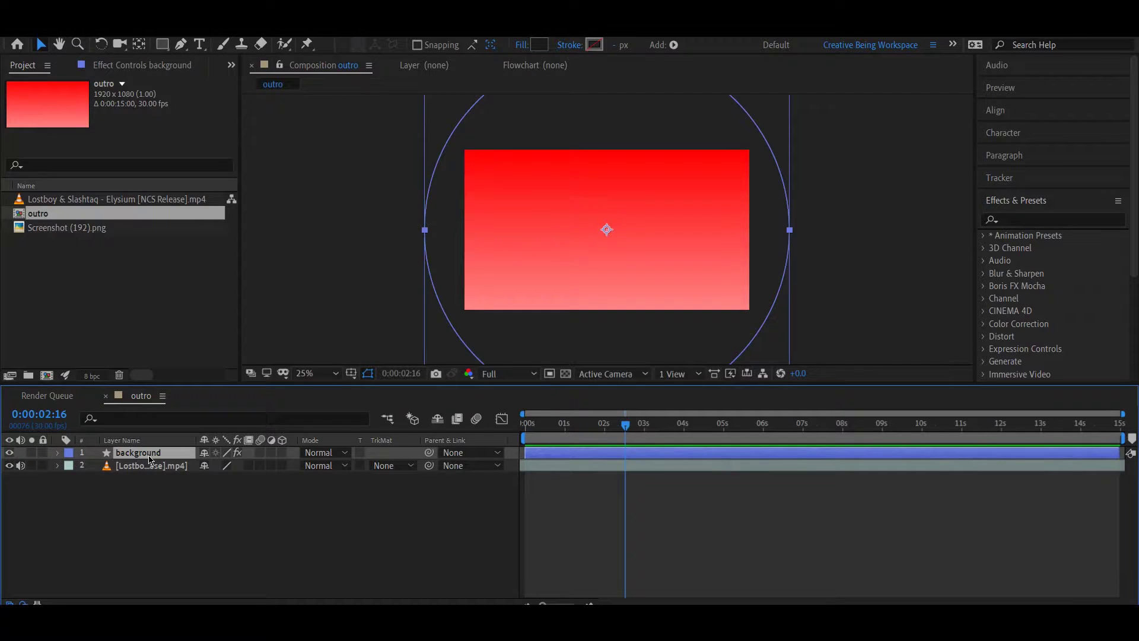
pyautogui.click(631, 425)
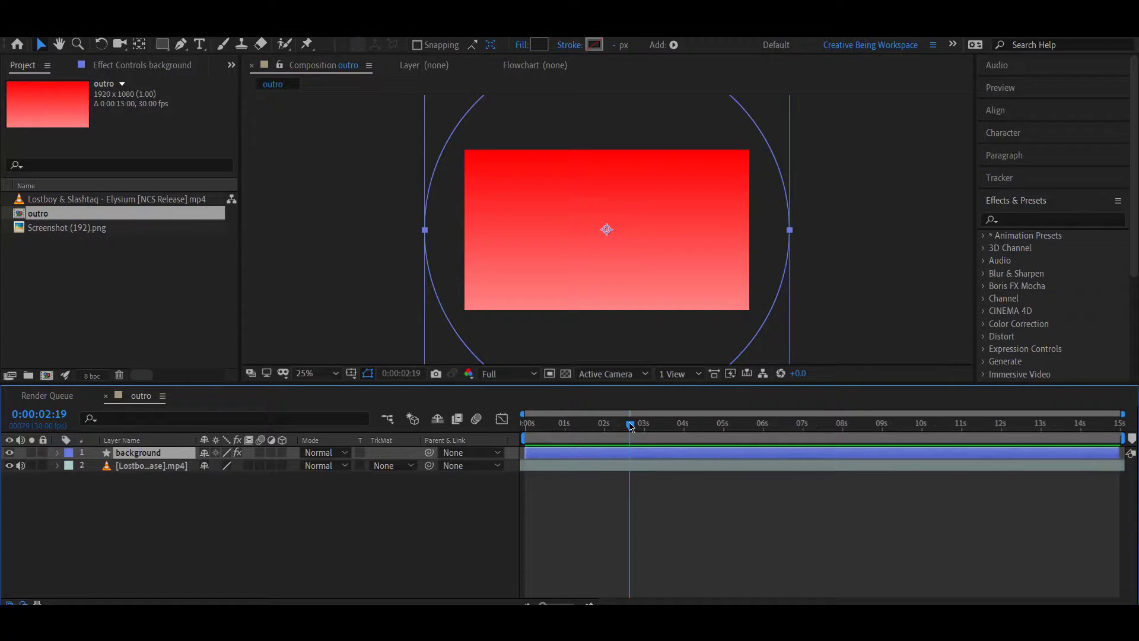
pyautogui.moveTo(631, 424); pyautogui.dragTo(627, 424)
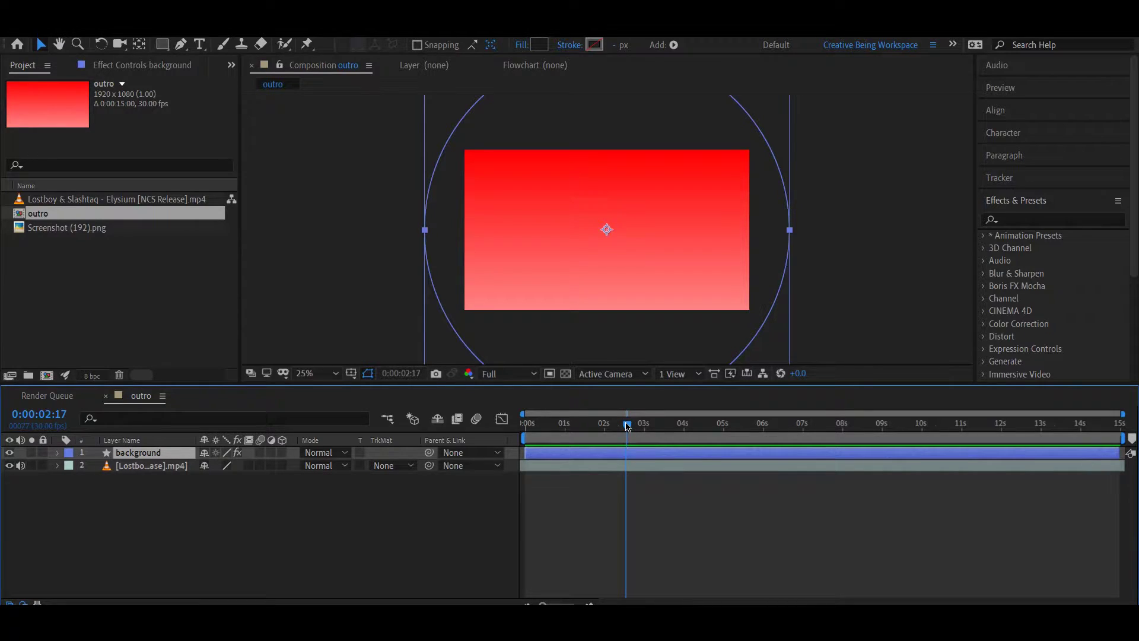
pyautogui.moveTo(628, 424); pyautogui.dragTo(626, 425)
pyautogui.press('s')
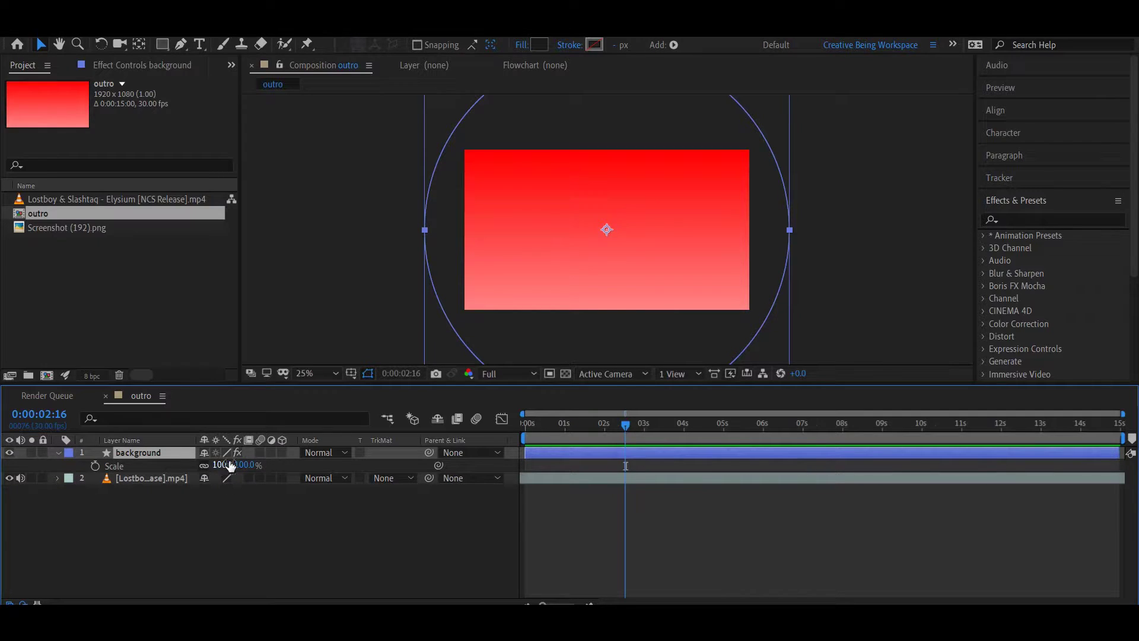
pyautogui.click(96, 466)
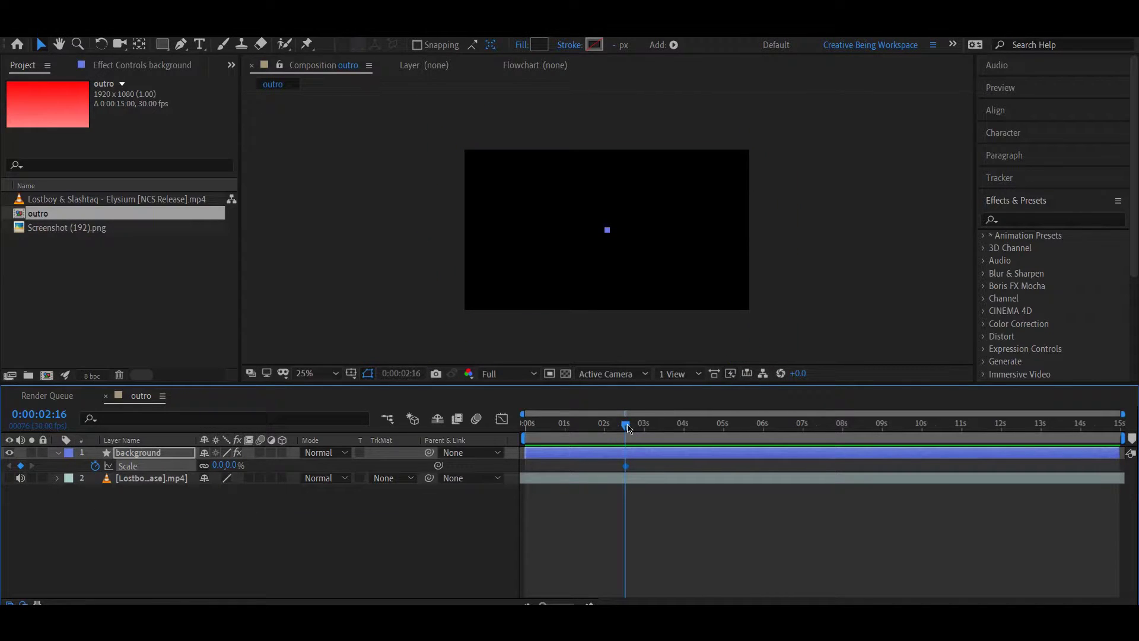
# - Keyframe the background layer's Scale at 100% at 0:00:02:27 and preview the growth animation
pyautogui.moveTo(639, 429); pyautogui.dragTo(643, 430)
pyautogui.click(217, 465)
pyautogui.write('100')
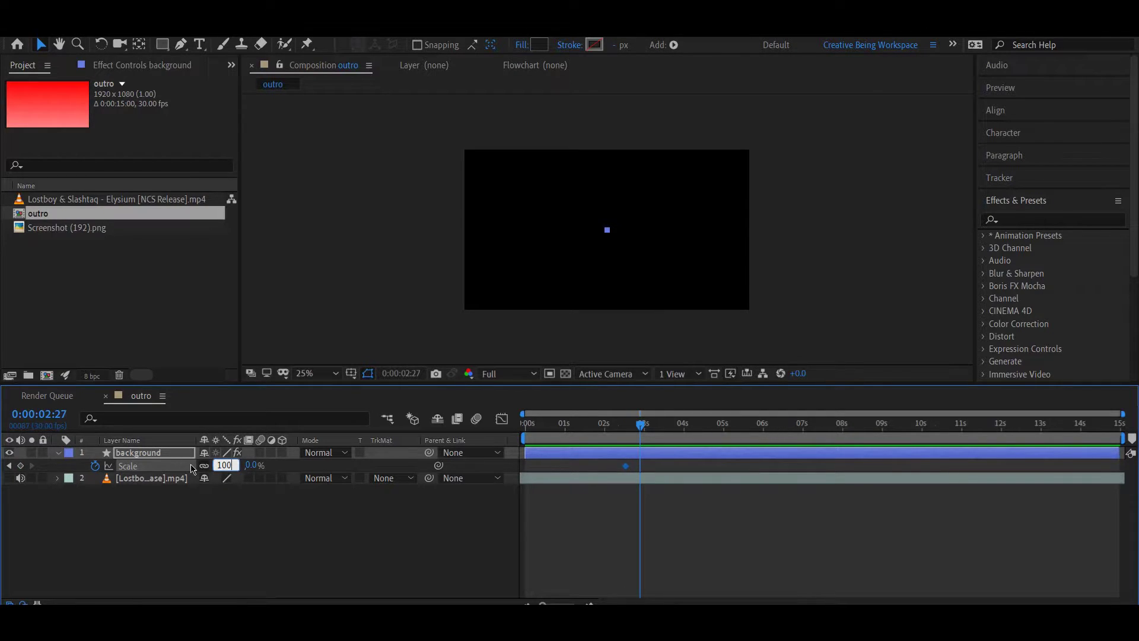
pyautogui.press('Return')
pyautogui.moveTo(640, 425); pyautogui.dragTo(659, 466)
pyautogui.press('space')
pyautogui.press('space')
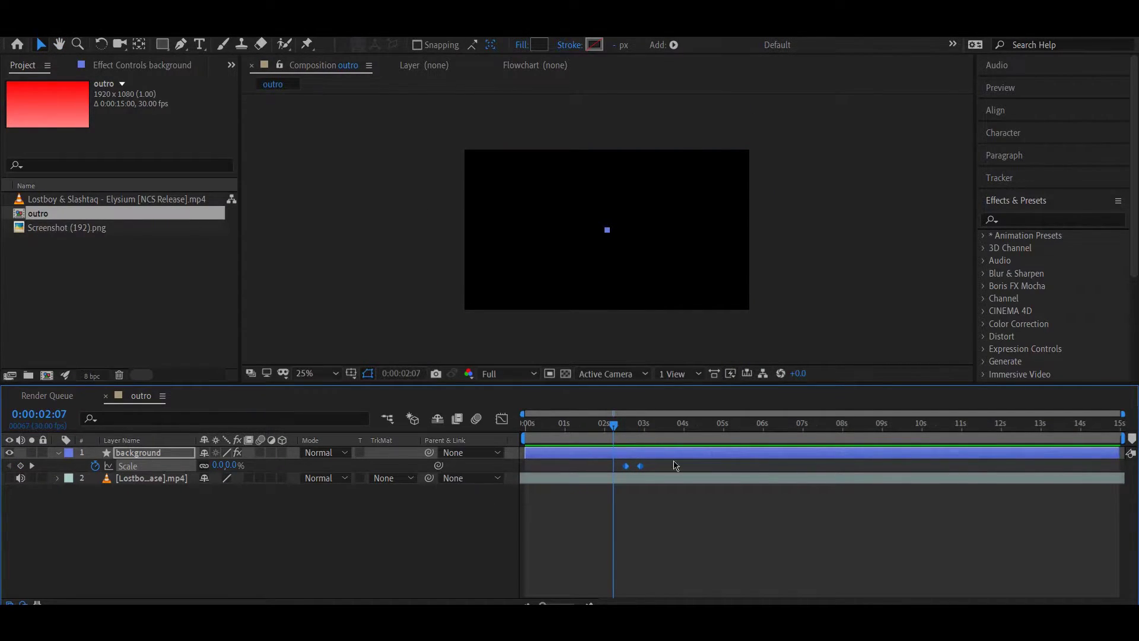
# - Apply Easy Ease to both Scale keyframes of the background layer
pyautogui.moveTo(653, 460); pyautogui.dragTo(611, 498)
pyautogui.rightClick(640, 466)
pyautogui.moveTo(712, 457)
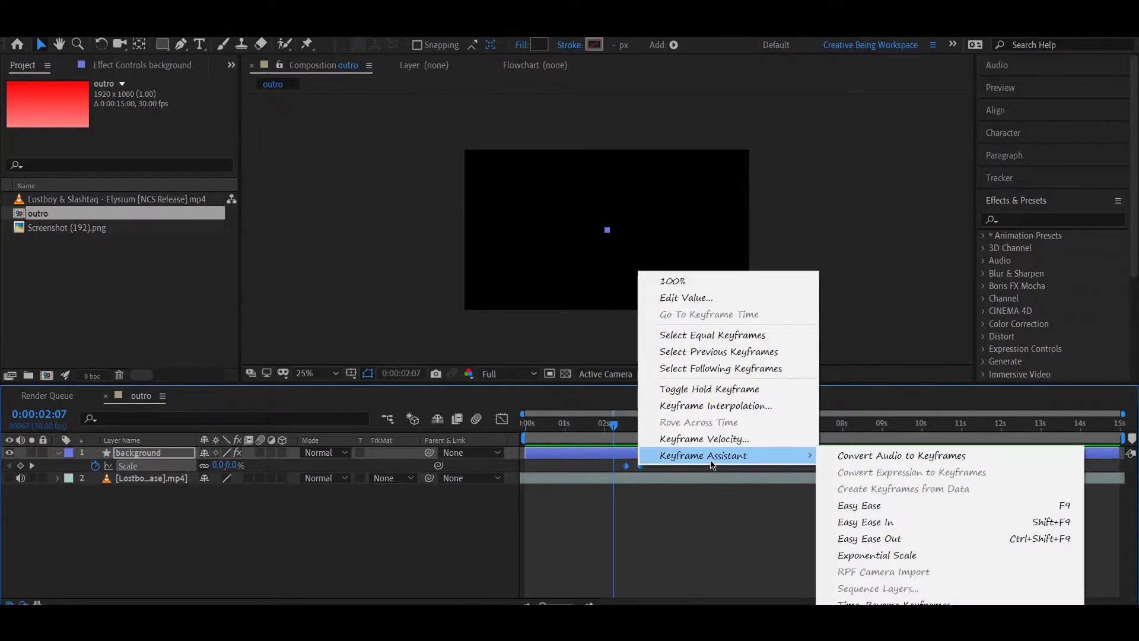
pyautogui.click(875, 504)
# - Reshape the background's Scale speed graph so the speed peaks early and slows gradually into the second keyframe
pyautogui.click(502, 419)
pyautogui.moveTo(668, 510); pyautogui.dragTo(588, 549)
pyautogui.scroll(3, 642, 531)
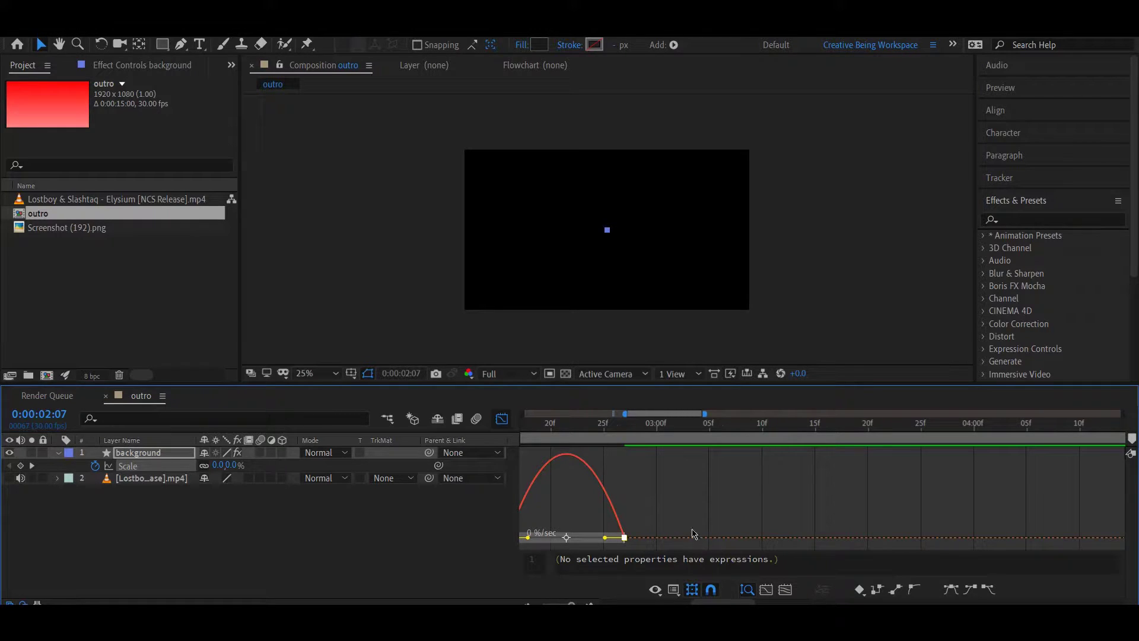
pyautogui.press('space')
pyautogui.moveTo(675, 499); pyautogui.dragTo(793, 499)
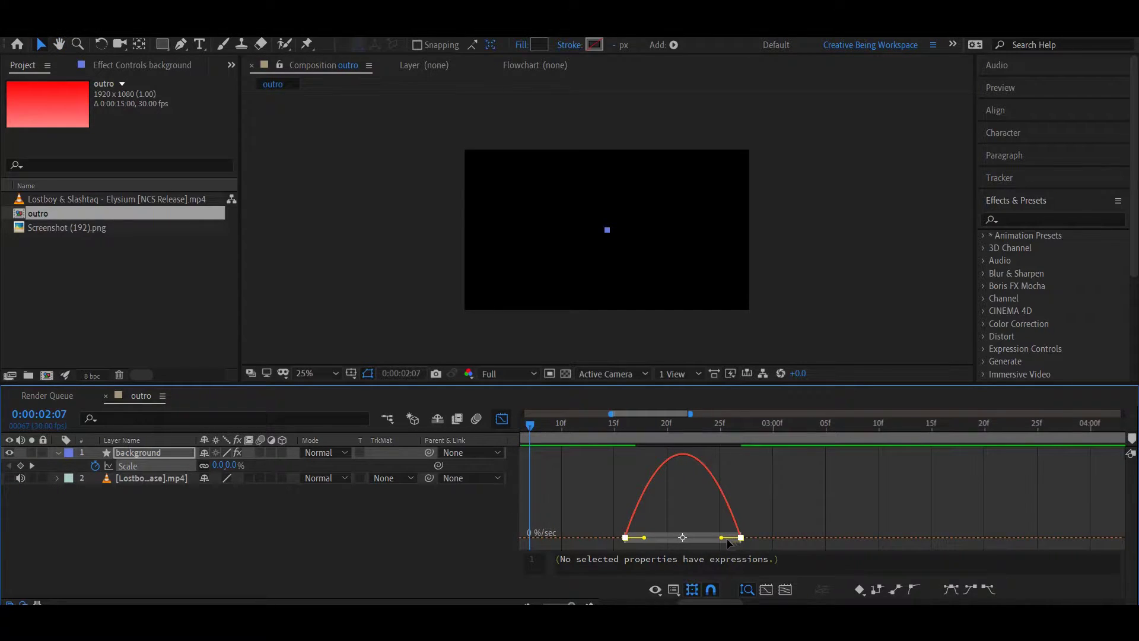
pyautogui.moveTo(720, 538); pyautogui.dragTo(674, 543)
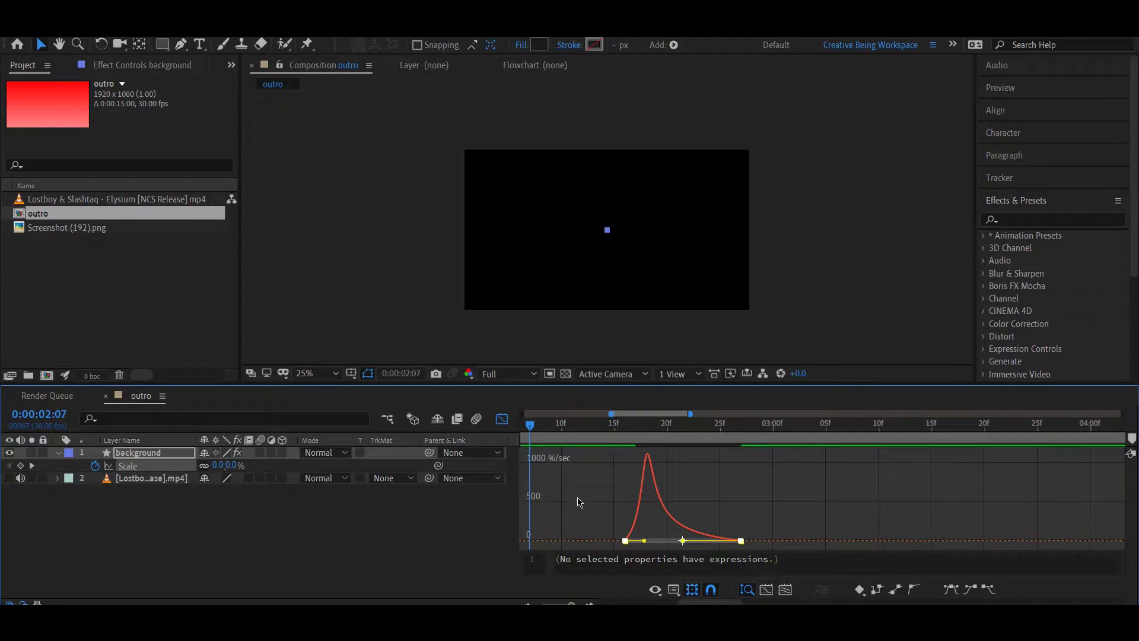
pyautogui.click(502, 419)
# - Preview the eased background scaling from just before its first keyframe and show the full timeline
pyautogui.moveTo(614, 425); pyautogui.dragTo(606, 426)
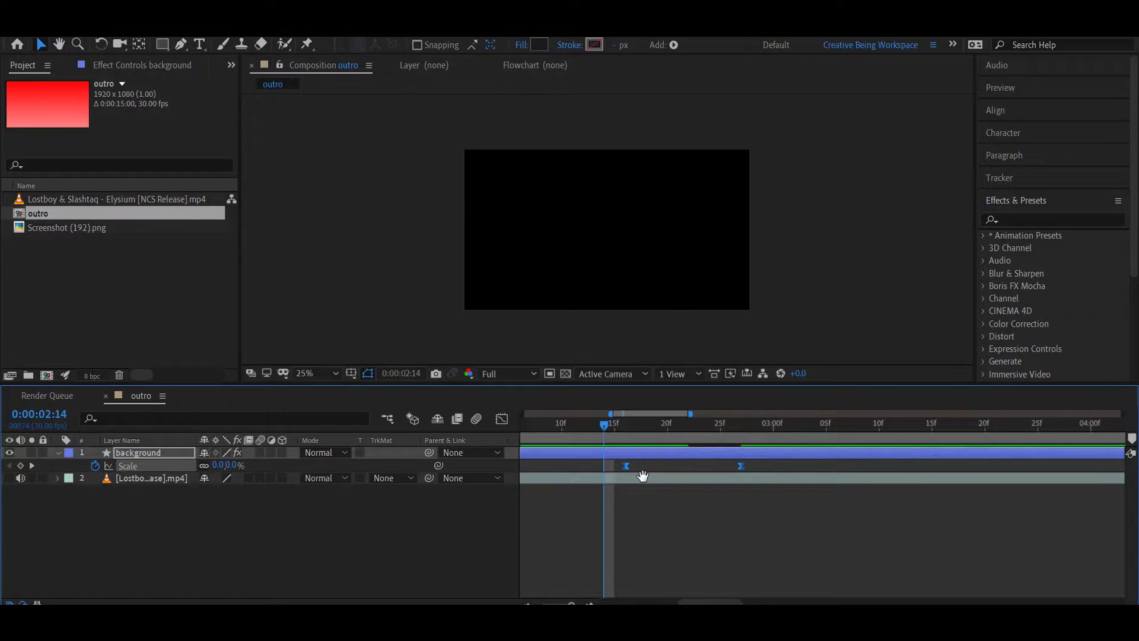
pyautogui.press('space')
pyautogui.press('space')
pyautogui.moveTo(680, 426); pyautogui.dragTo(593, 429)
pyautogui.hotkey('shift', ';')
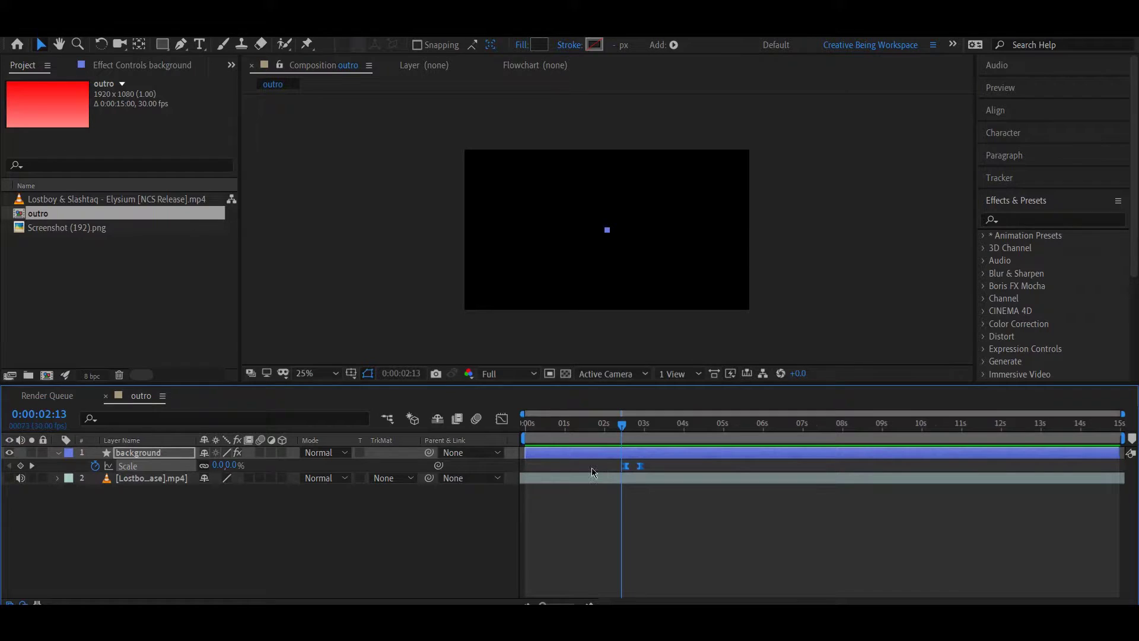
# - Draw a dark grey (1B1B1B) rectangle with no layer selected as target, covering the lower half of the frame and extending past both sides
pyautogui.press('space')
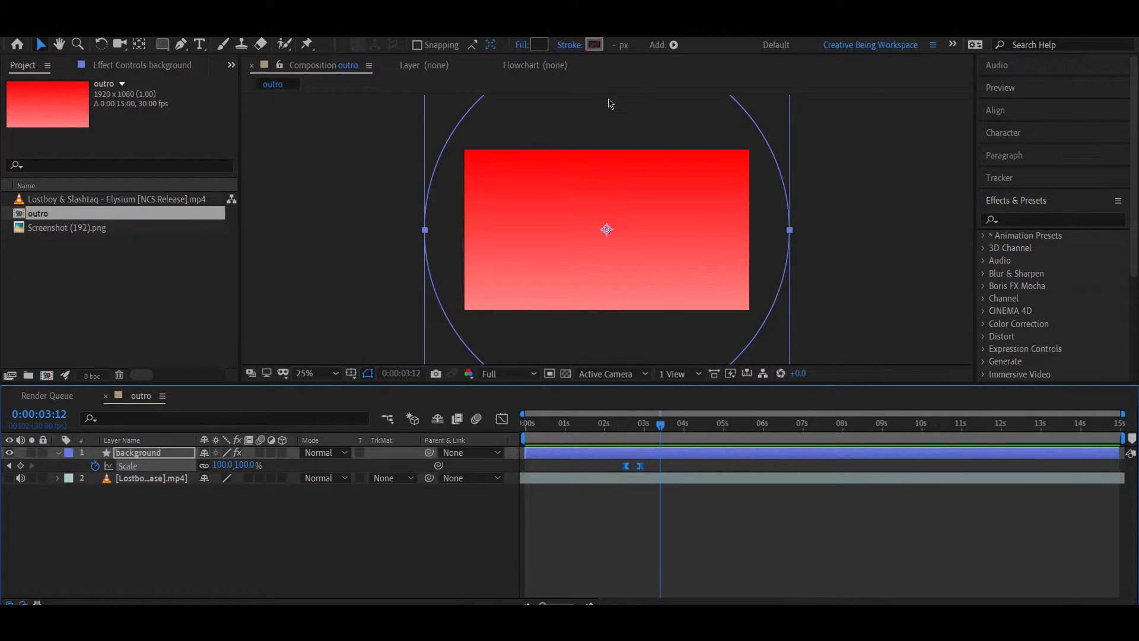
pyautogui.click(164, 49)
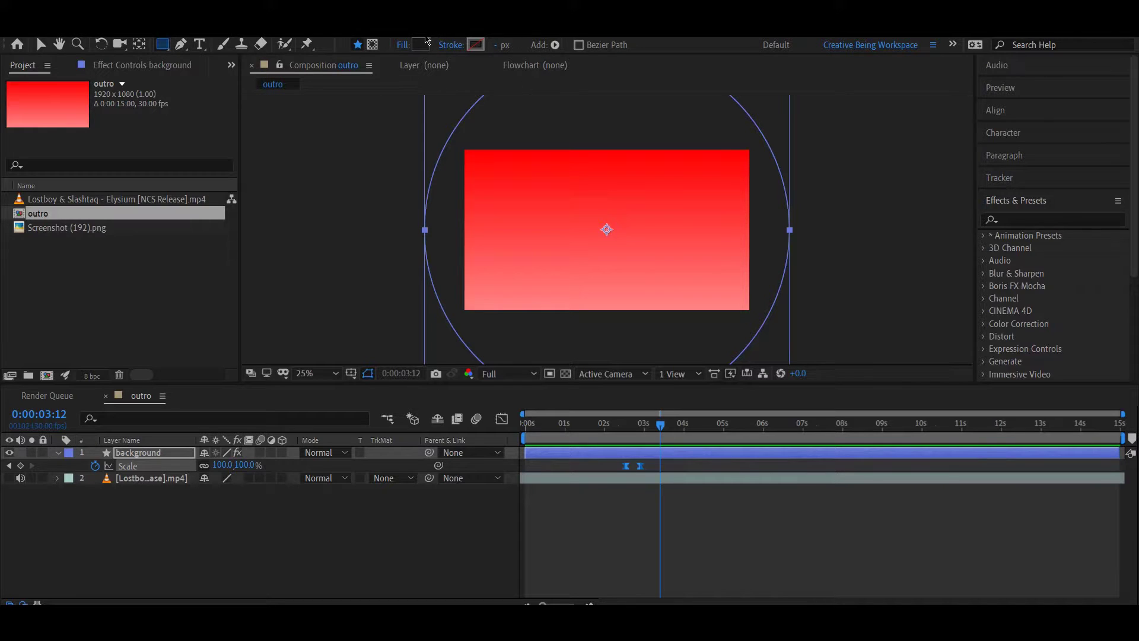
pyautogui.click(420, 47)
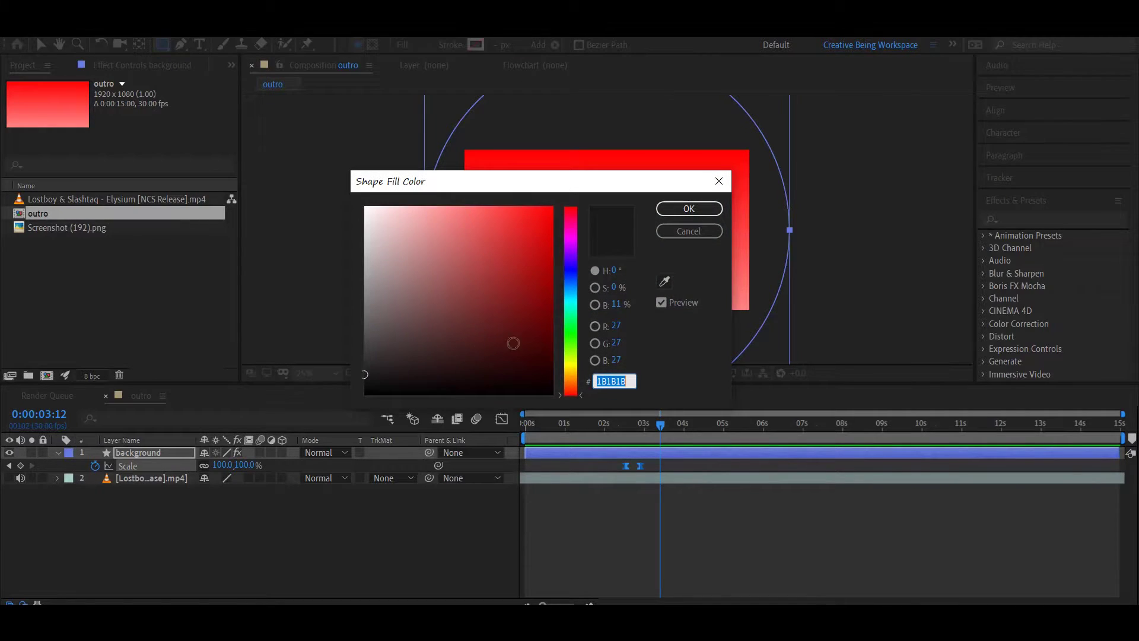
pyautogui.click(675, 208)
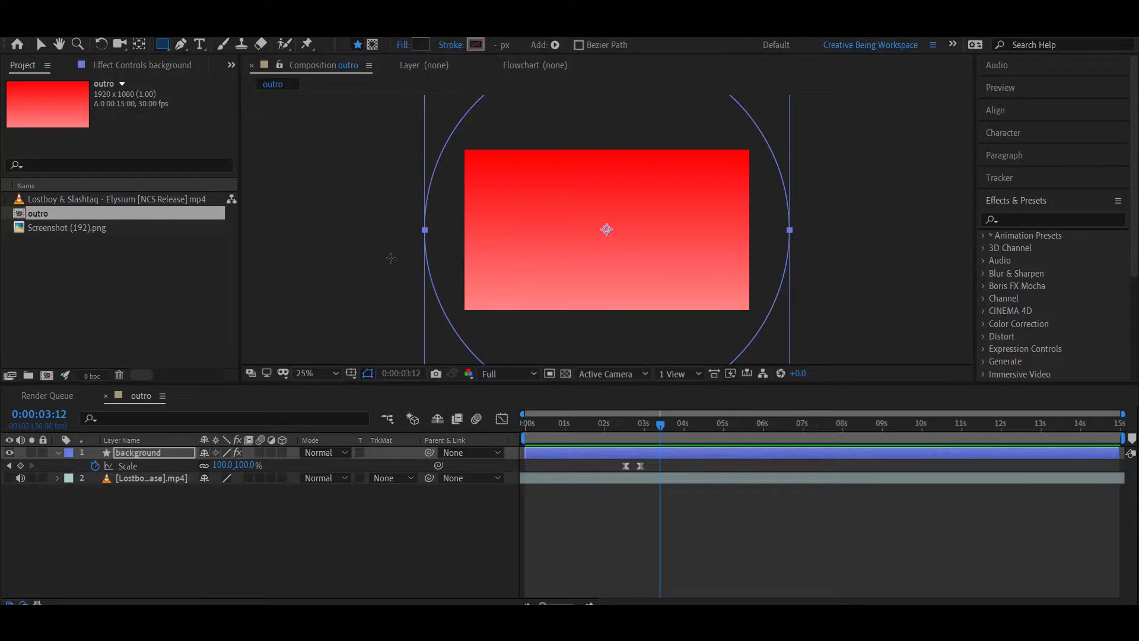
pyautogui.moveTo(359, 222); pyautogui.dragTo(699, 275)
pyautogui.moveTo(863, 283); pyautogui.dragTo(908, 284)
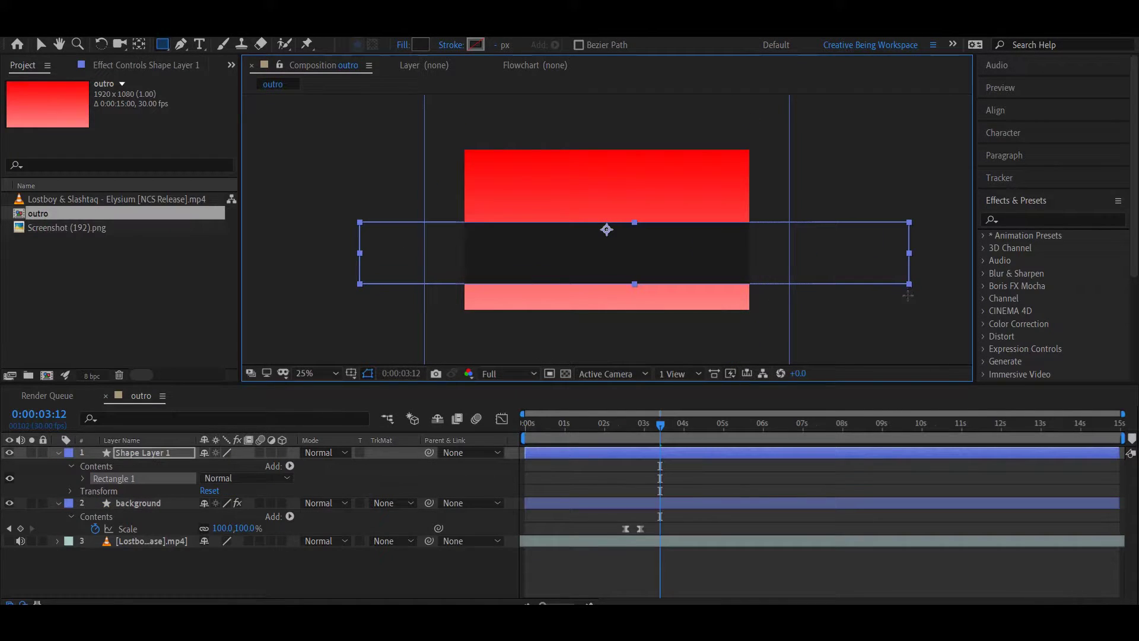
pyautogui.moveTo(921, 324); pyautogui.dragTo(915, 335)
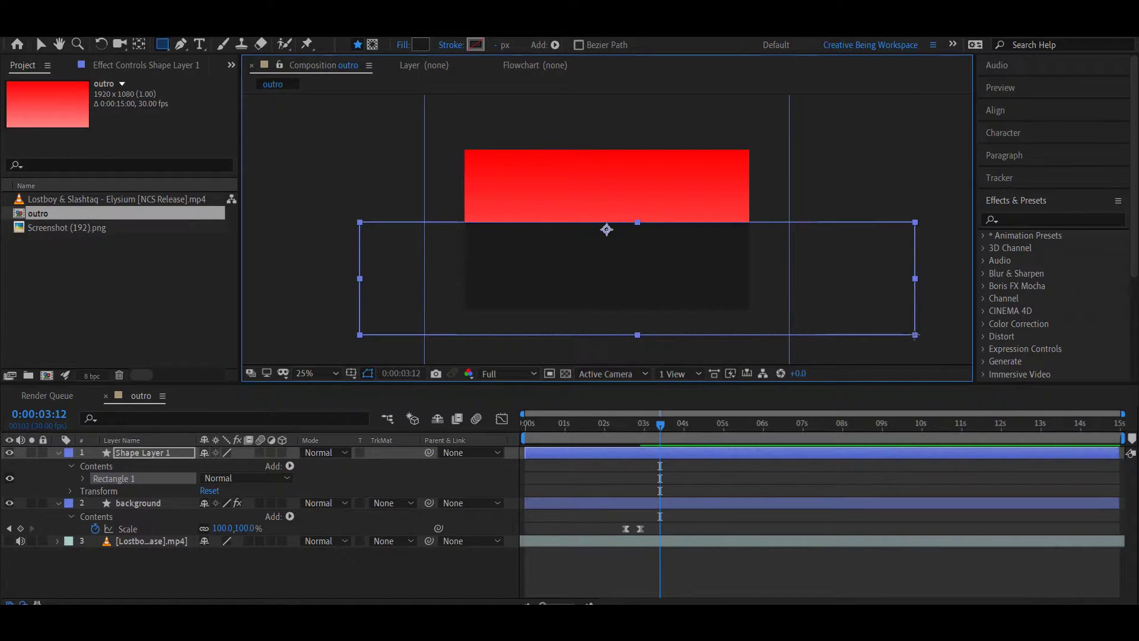
# - Center the anchor point of the dark grey rectangle's layer in its content
pyautogui.click(139, 44)
pyautogui.rightClick(645, 272)
pyautogui.moveTo(686, 251)
pyautogui.click(953, 427)
pyautogui.click(40, 44)
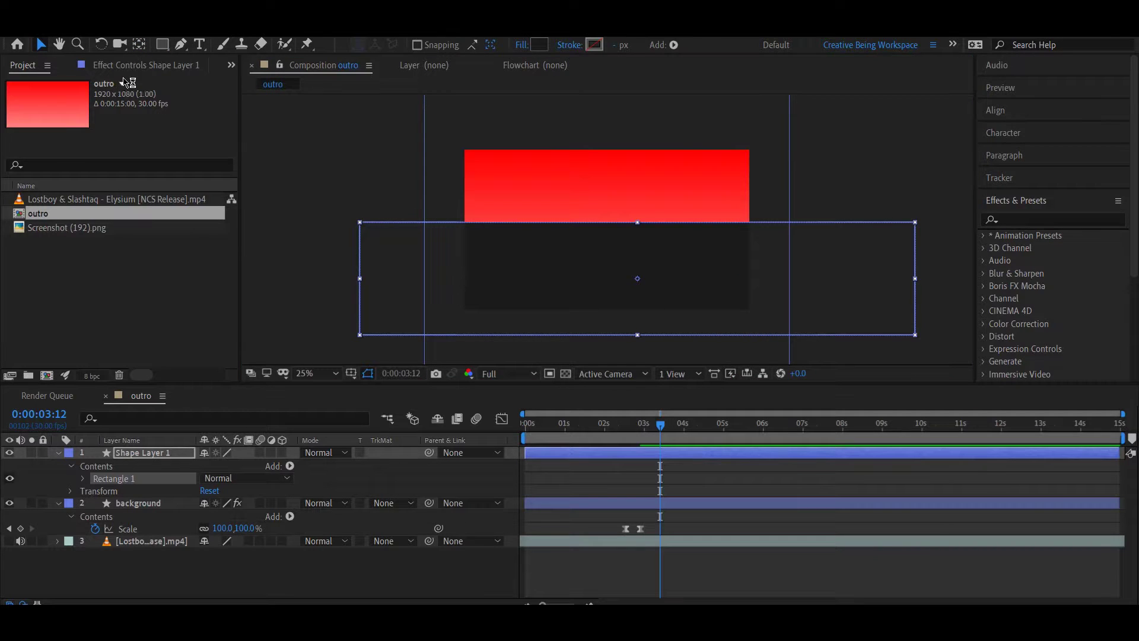
# - Rotate the dark rectangle slightly clockwise and move it down so it forms a slanted wedge in the frame's lower-left corner
pyautogui.click(101, 44)
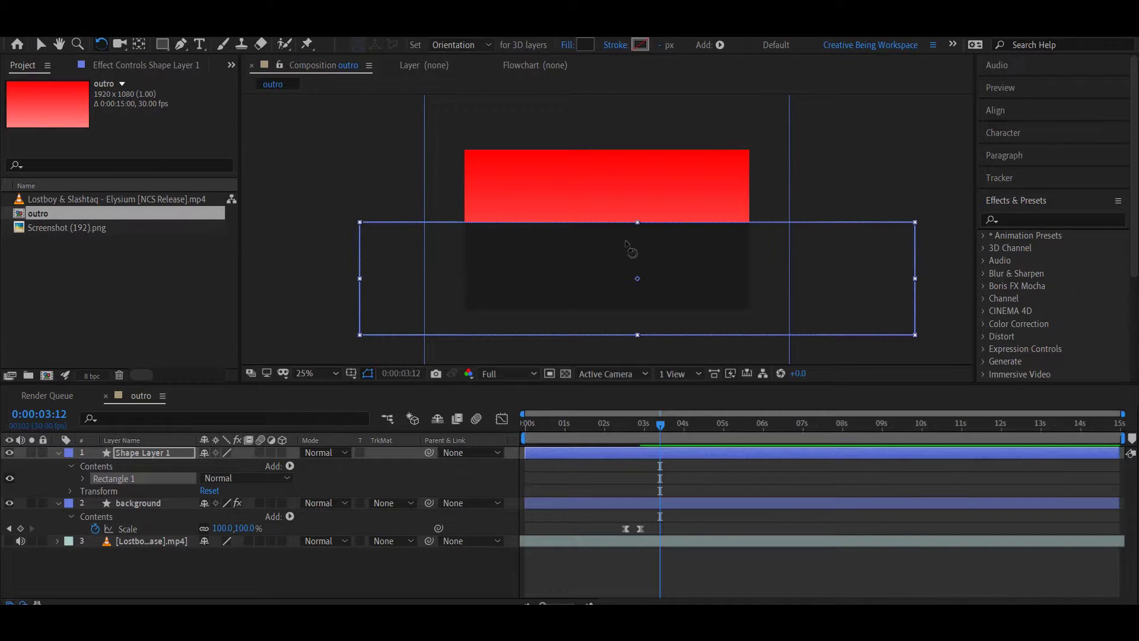
pyautogui.moveTo(825, 254); pyautogui.dragTo(836, 283)
pyautogui.press('v')
pyautogui.moveTo(686, 292); pyautogui.dragTo(604, 321)
pyautogui.press('w')
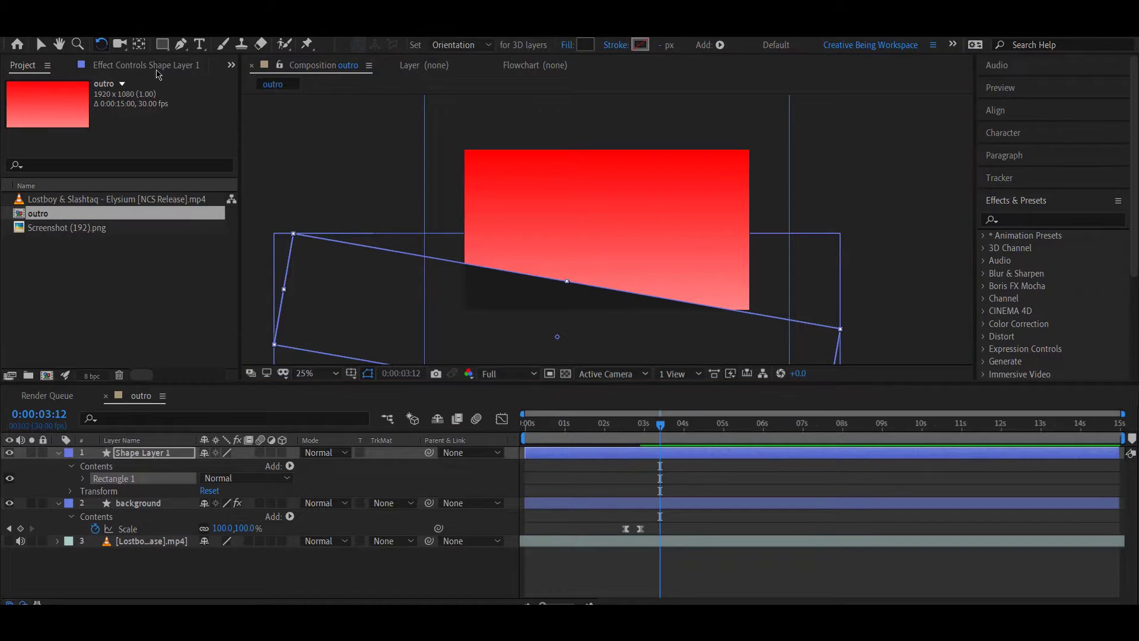
pyautogui.moveTo(795, 344); pyautogui.dragTo(797, 335)
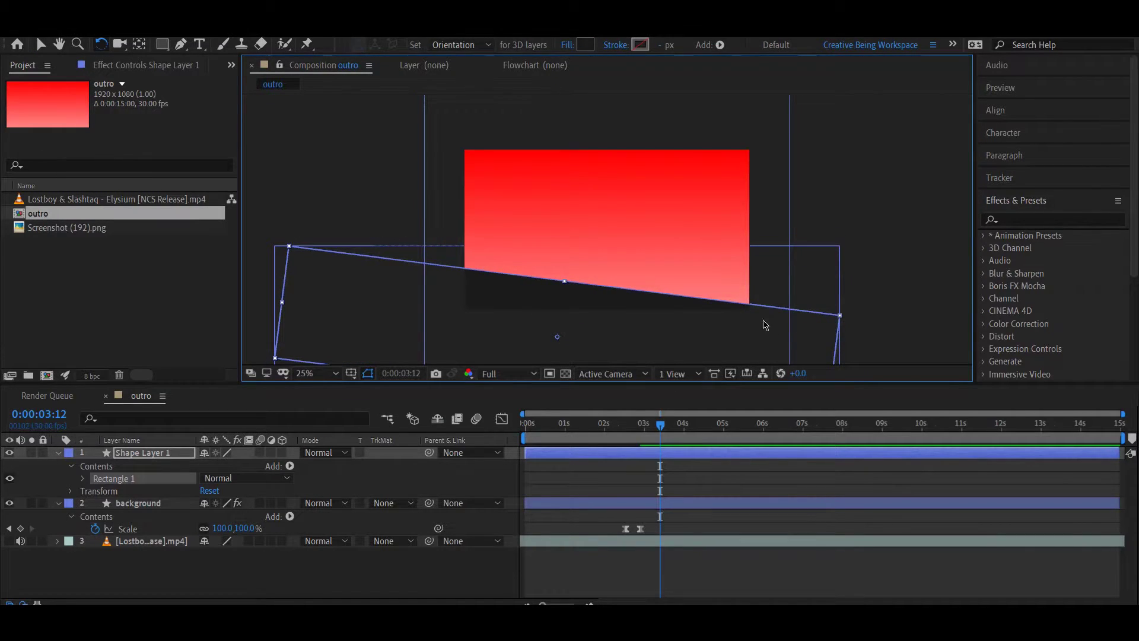
pyautogui.press('v')
pyautogui.moveTo(707, 326); pyautogui.dragTo(667, 334)
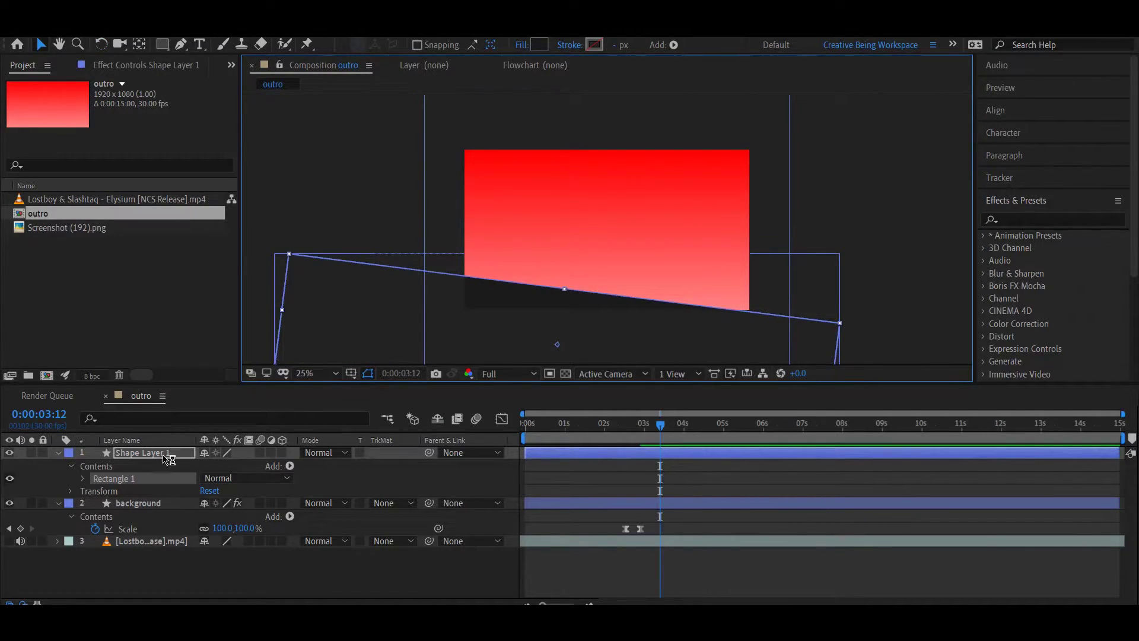
# - Place a duplicate of Shape Layer 1 filled with white (FFFFFF) directly beneath the original in the layer stack
pyautogui.click(172, 453)
pyautogui.hotkey('ctrl', 'd')
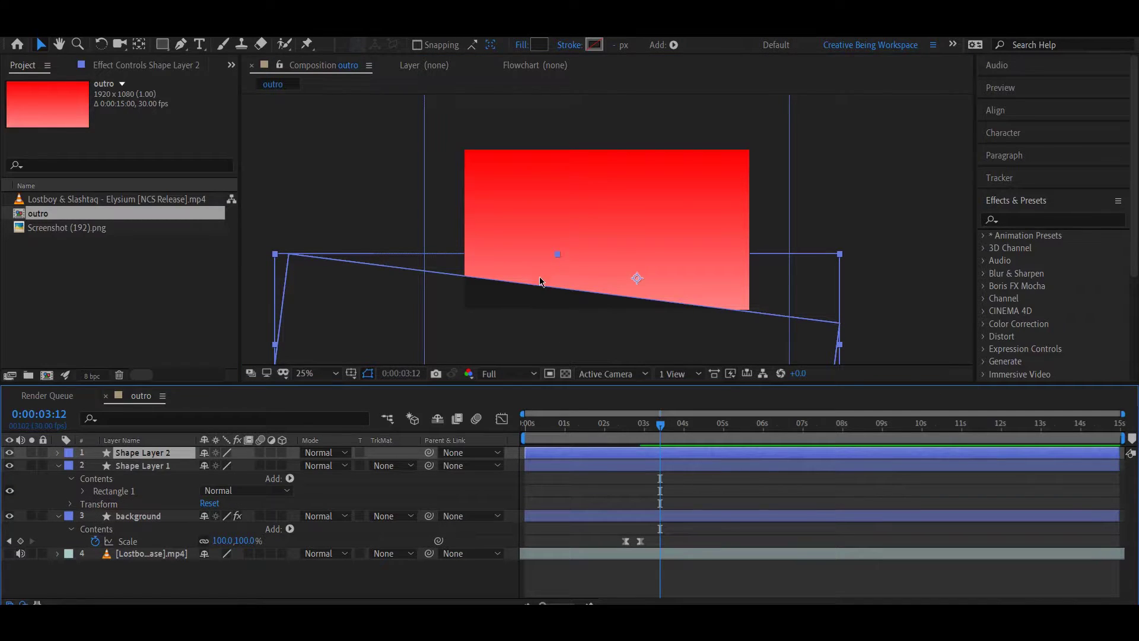
pyautogui.click(539, 45)
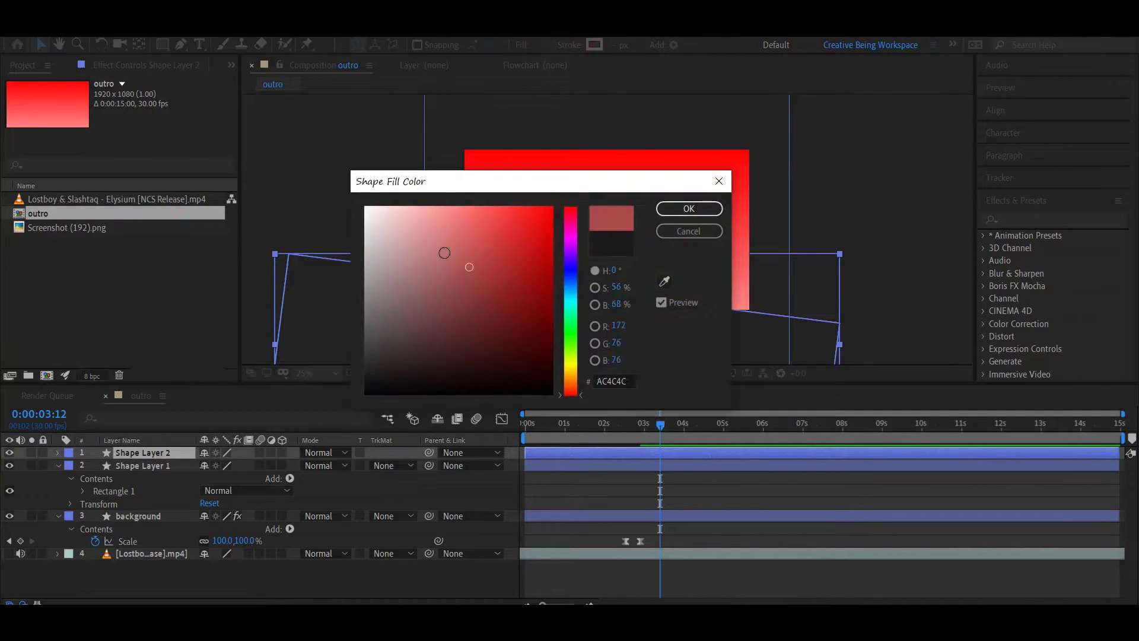
pyautogui.click(689, 208)
pyautogui.moveTo(163, 454); pyautogui.dragTo(162, 503)
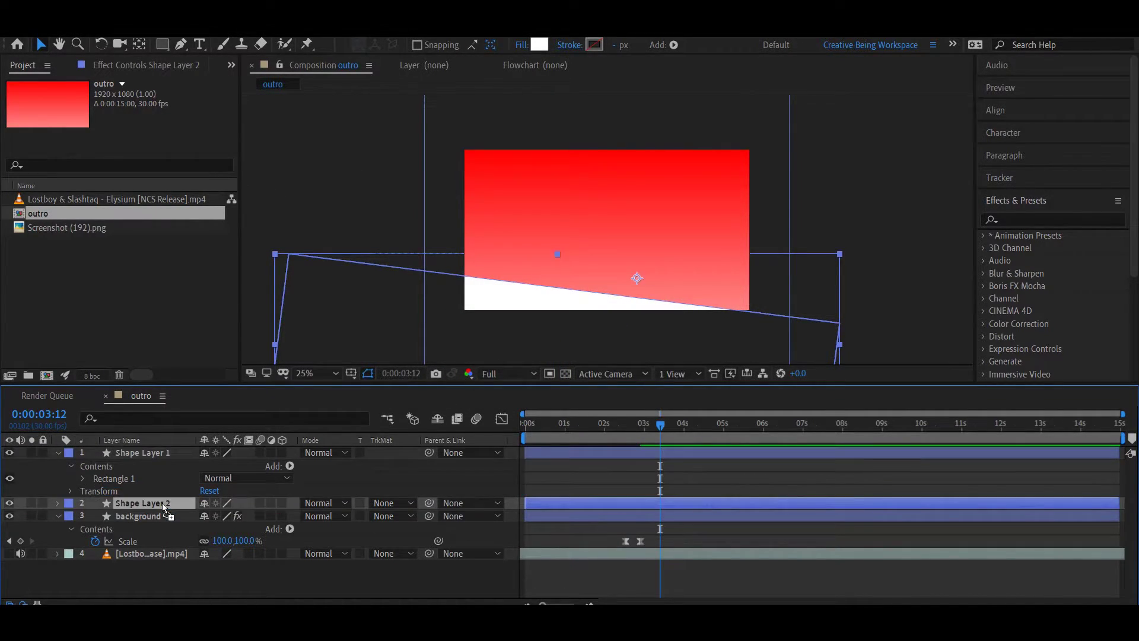
# - Rename the dark Shape Layer 1 to "grey" and the white Shape Layer 2 to "white"
pyautogui.click(151, 454)
pyautogui.press('Return')
pyautogui.write('g')
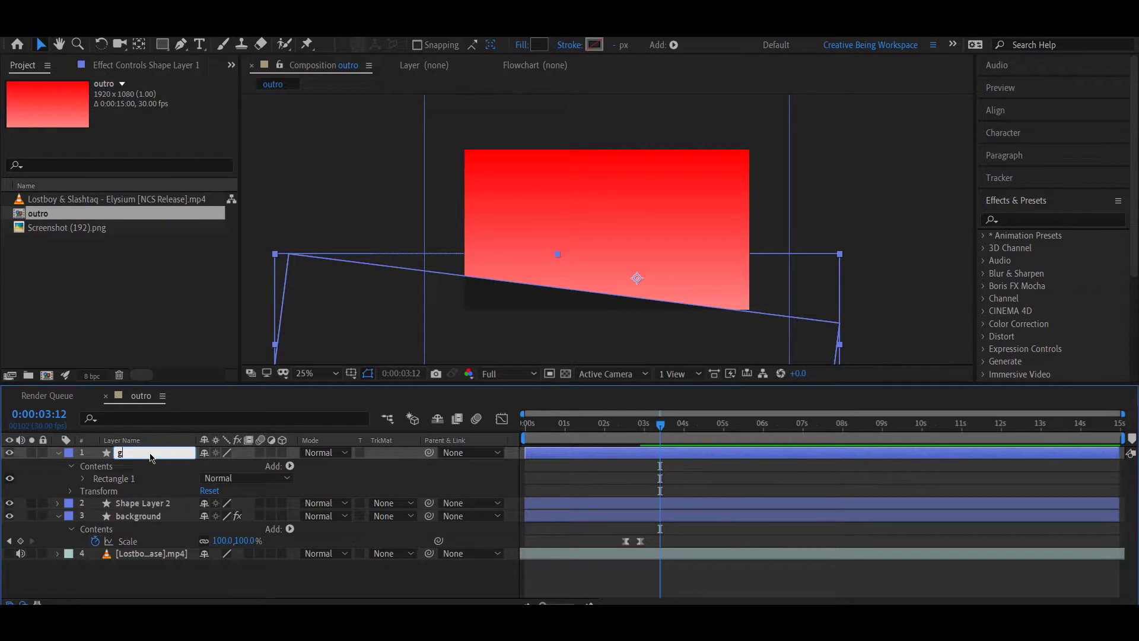
pyautogui.write('rey')
pyautogui.press('Return')
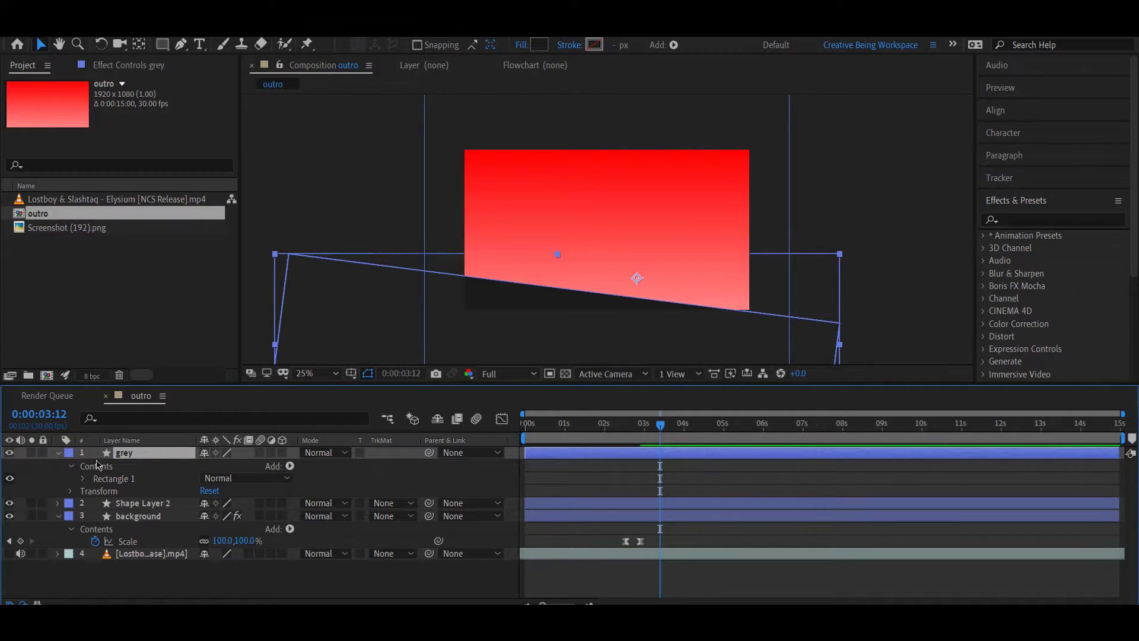
pyautogui.click(154, 504)
pyautogui.press('Return')
pyautogui.write('w')
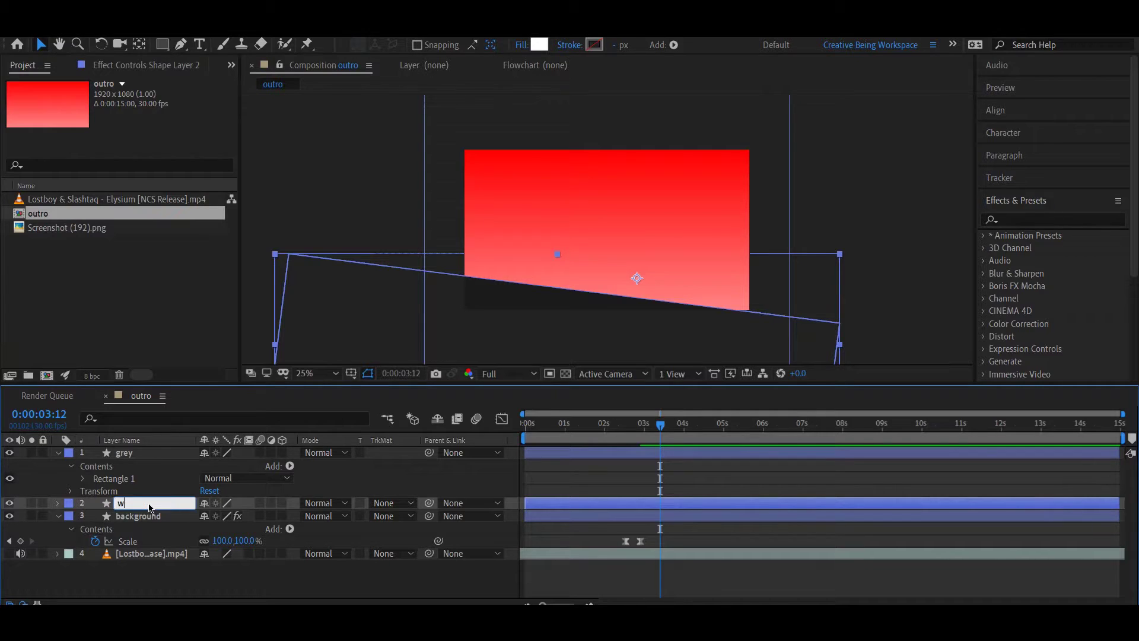
pyautogui.press('Return')
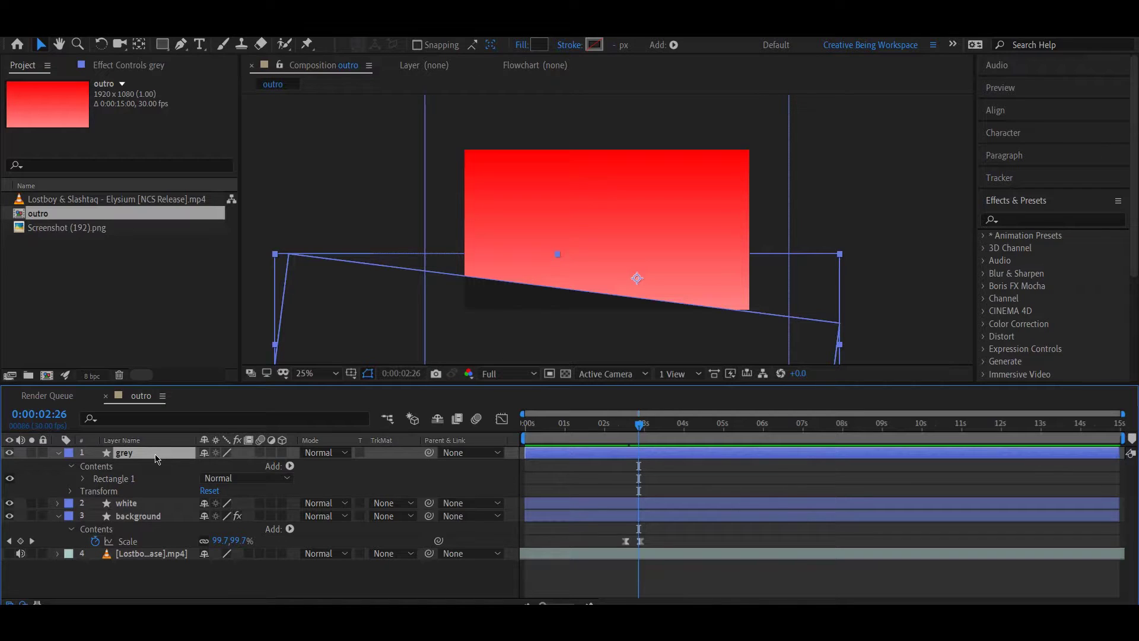
# - Add a Position keyframe to the grey layer at 0:00:02:28 with its current on-screen placement
pyautogui.press('p')
pyautogui.press('pagedown')
pyautogui.press('pagedown')
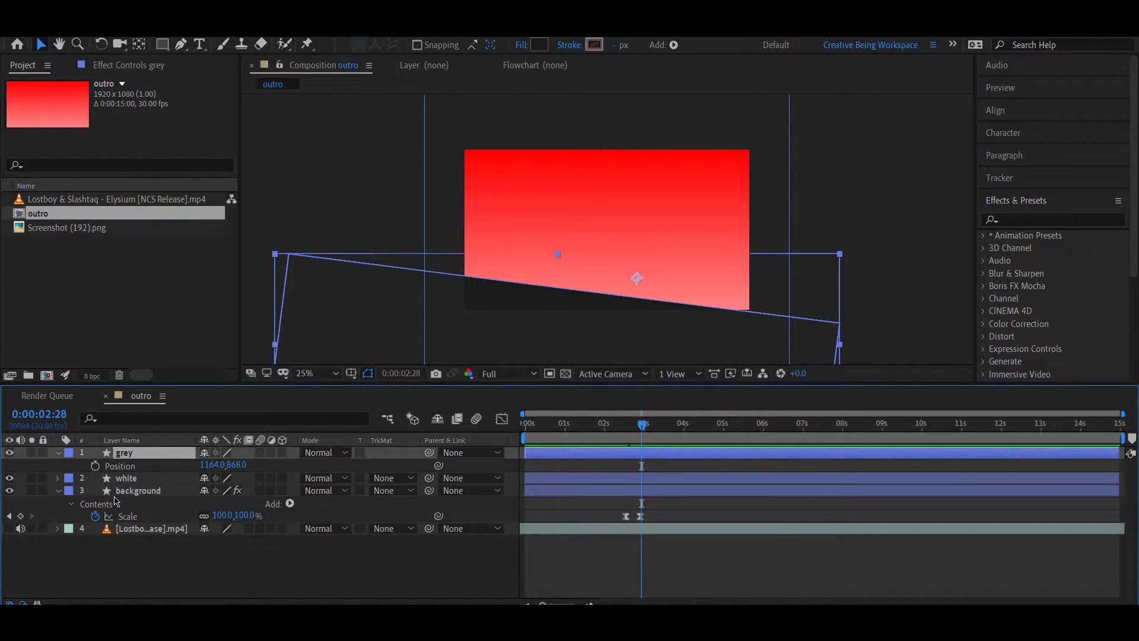
pyautogui.click(95, 466)
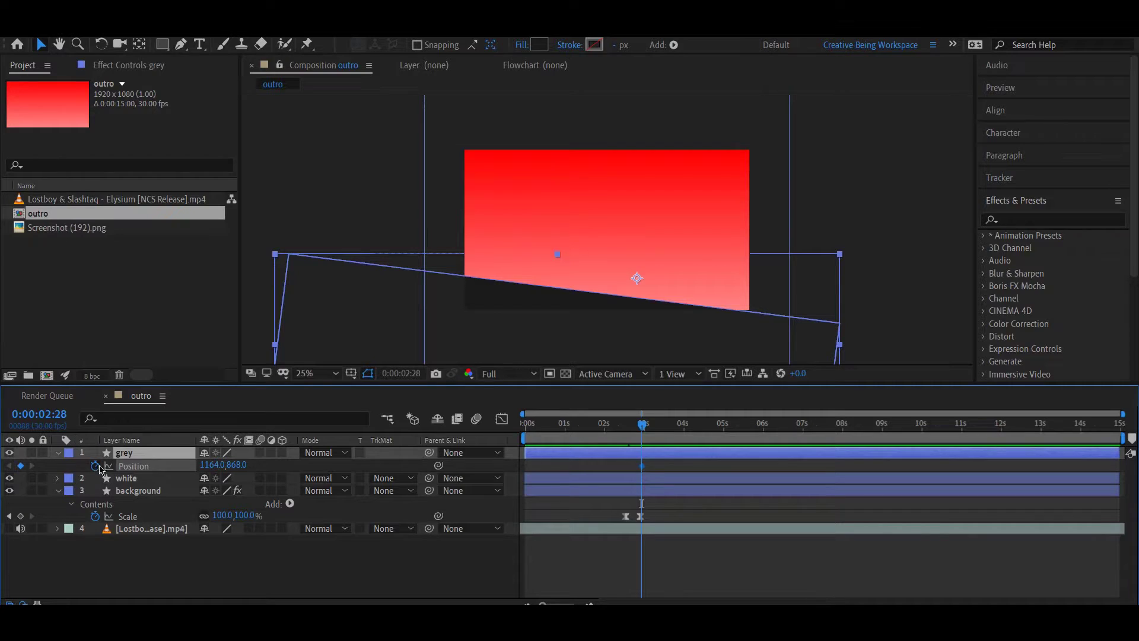
# - Keyframe the grey layer's Position at 1164, 1100 at 0:00:02:23 and shift its ending keyframe to about 0:00:03:01
pyautogui.moveTo(643, 426); pyautogui.dragTo(635, 426)
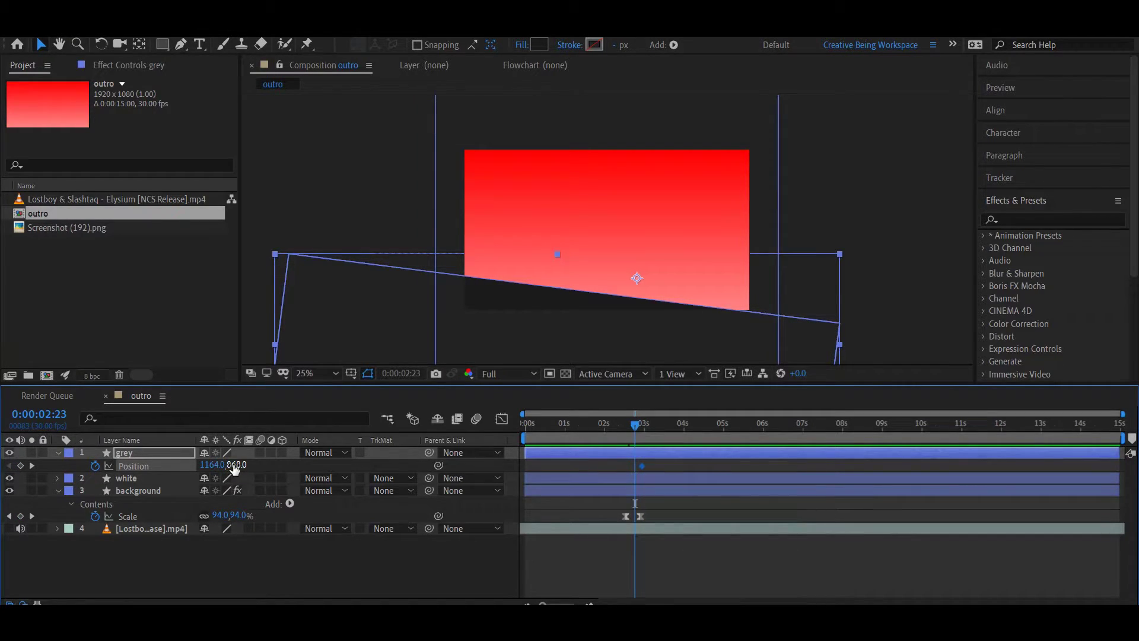
pyautogui.moveTo(223, 466); pyautogui.dragTo(401, 475)
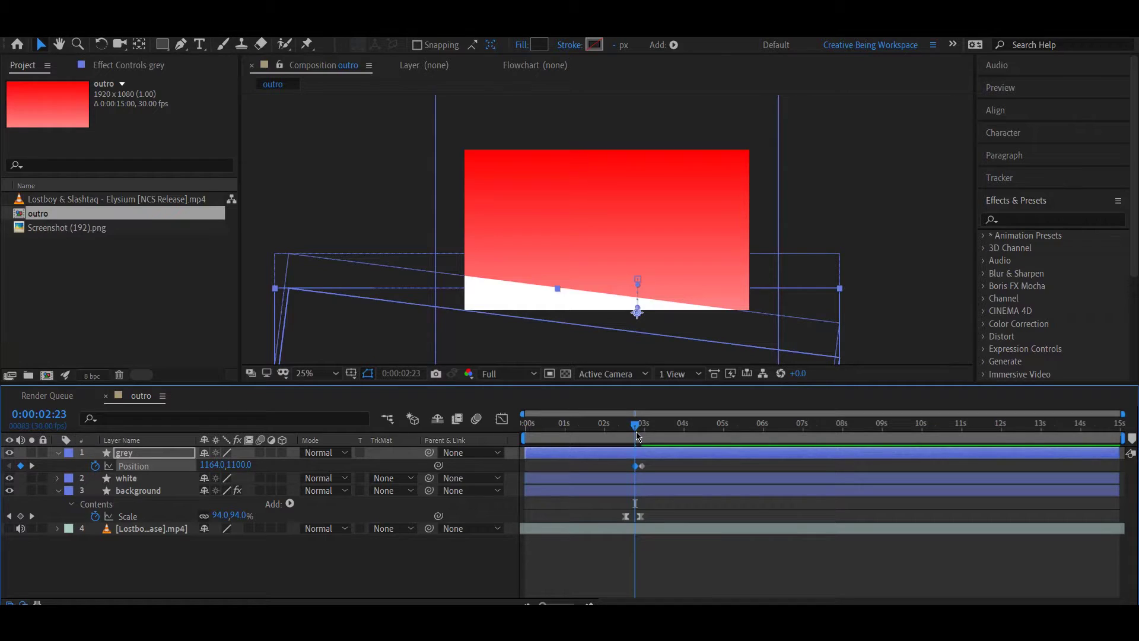
pyautogui.moveTo(647, 466); pyautogui.dragTo(657, 434)
pyautogui.click(625, 427)
pyautogui.moveTo(643, 429); pyautogui.dragTo(659, 430)
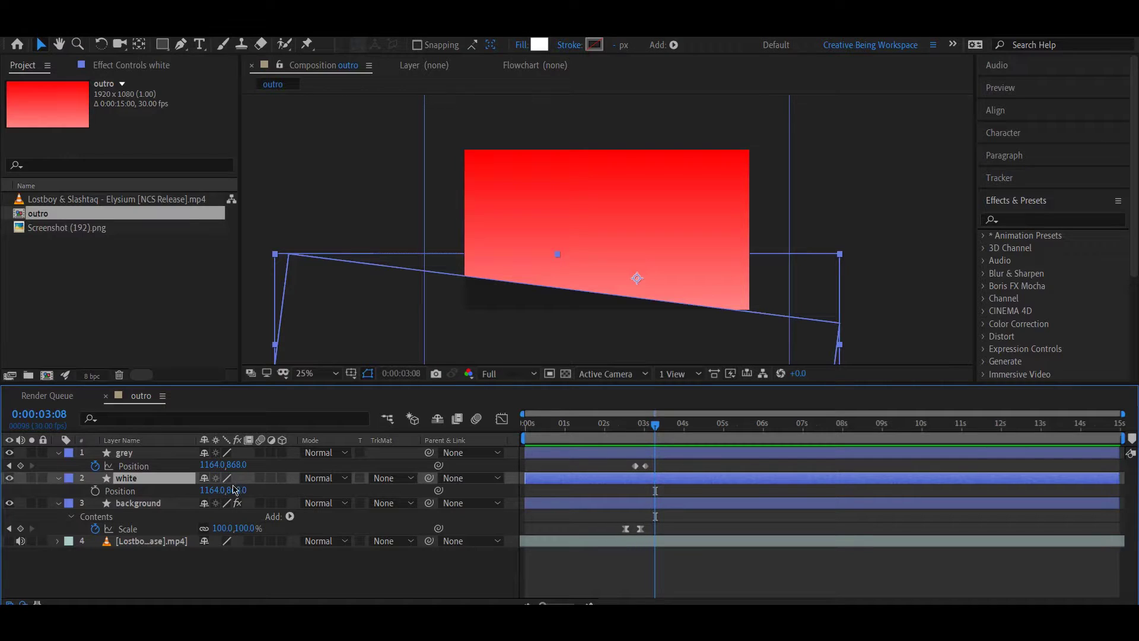
# - Animate the white layer's Position from 1164, 1111 at about 0:00:03:00 up to slightly above the grey wedge at 0:00:03:08
pyautogui.click(95, 491)
pyautogui.press('j')
pyautogui.moveTo(241, 495); pyautogui.dragTo(388, 495)
pyautogui.moveTo(643, 426); pyautogui.dragTo(657, 428)
pyautogui.press('j')
pyautogui.moveTo(235, 491); pyautogui.dragTo(174, 496)
# - Apply Easy Ease to all Position keyframes of the grey and white layers
pyautogui.moveTo(655, 427); pyautogui.dragTo(613, 436)
pyautogui.moveTo(671, 462); pyautogui.dragTo(624, 495)
pyautogui.rightClick(651, 493)
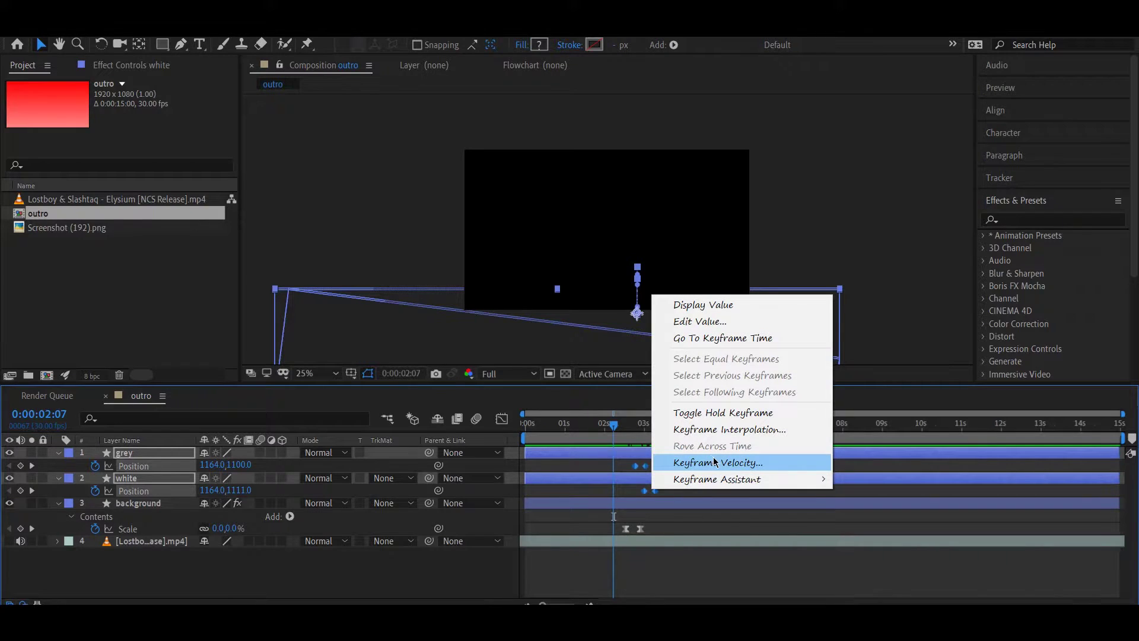
pyautogui.moveTo(700, 480)
pyautogui.click(875, 528)
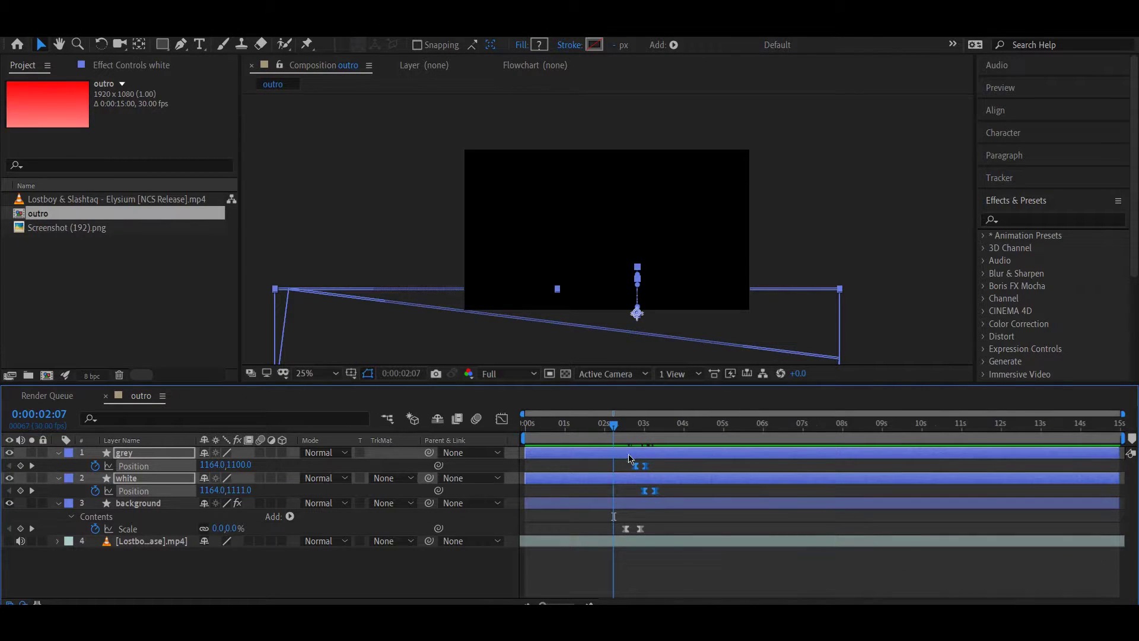
# - Reshape the grey and white layers' Position speed graphs so each speed peaks early and slows gradually into its ending keyframe
pyautogui.click(501, 419)
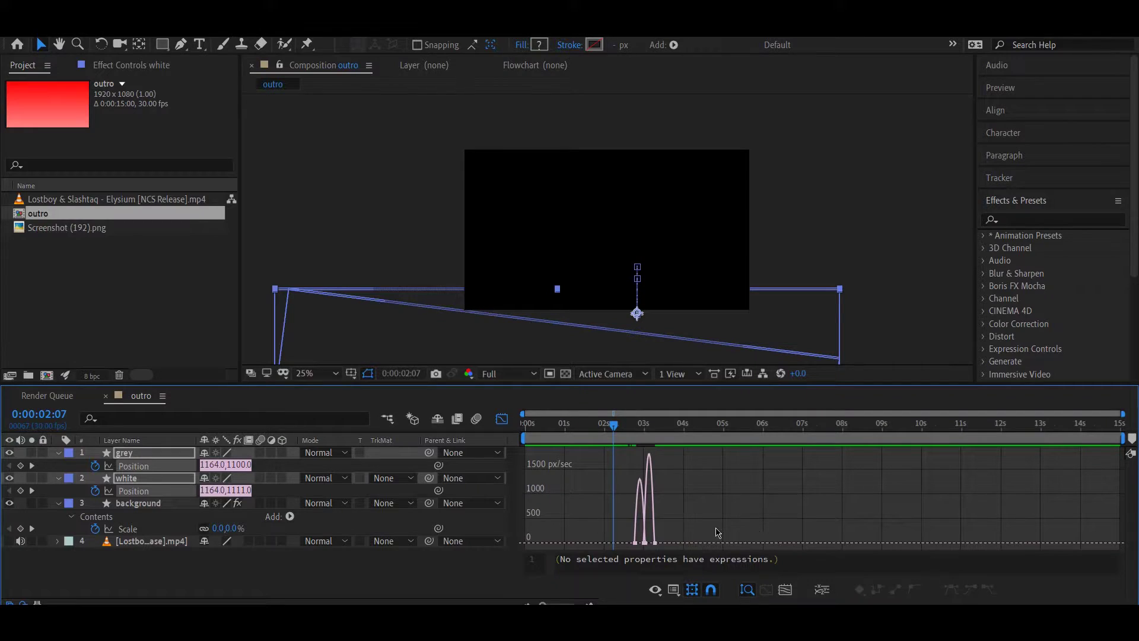
pyautogui.scroll(5, 634, 535)
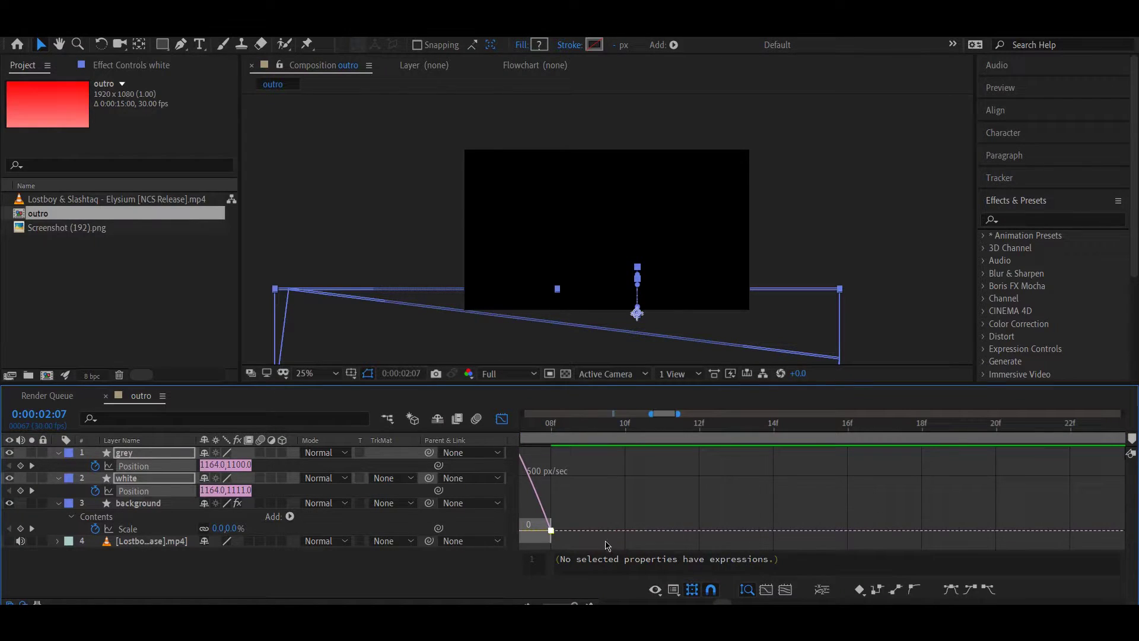
pyautogui.hscroll(-4, 643, 524)
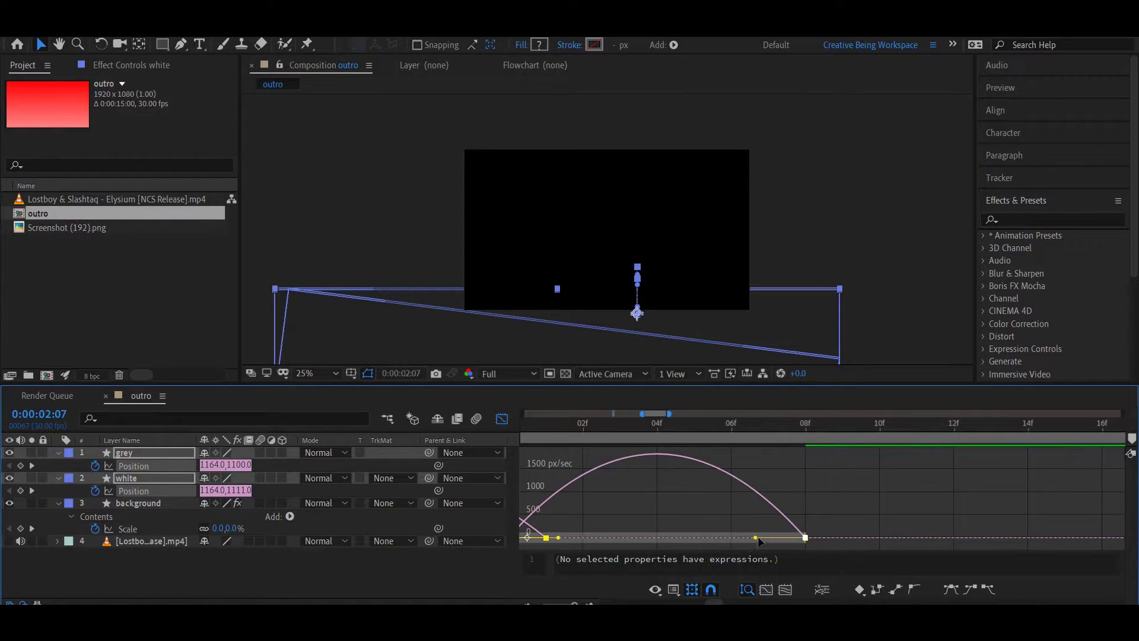
pyautogui.moveTo(755, 538); pyautogui.dragTo(656, 541)
pyautogui.hscroll(8, 995, 473)
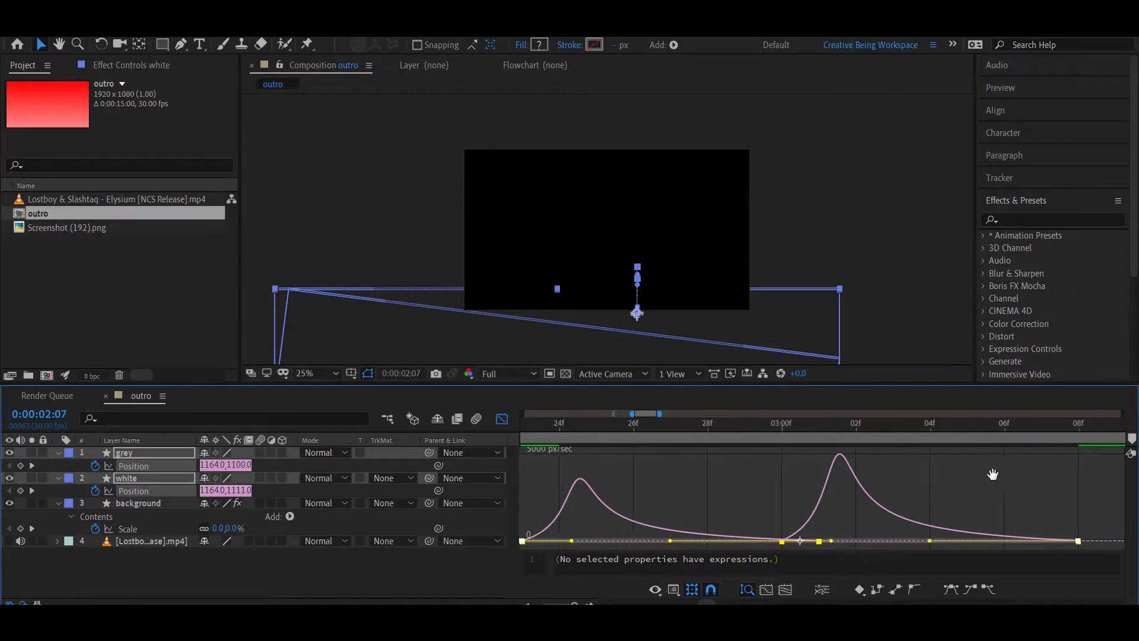
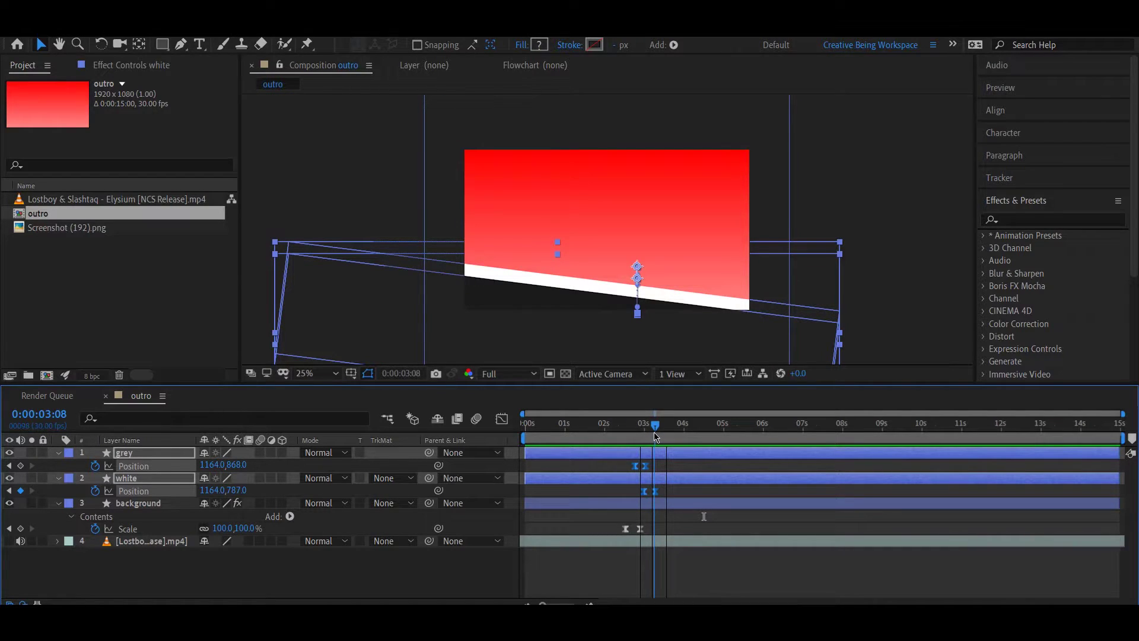
# - Create a black solid layer at 0:00:03:26 and rename it spectrum
pyautogui.moveTo(655, 437); pyautogui.dragTo(679, 435)
pyautogui.click(148, 566)
pyautogui.rightClick(149, 568)
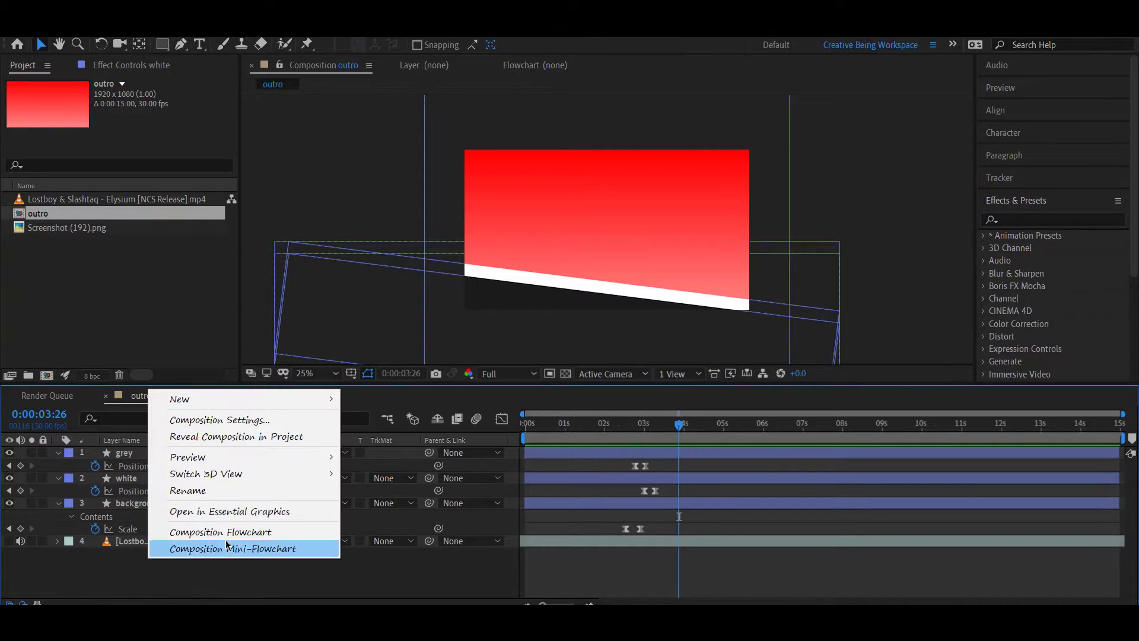
pyautogui.moveTo(221, 406)
pyautogui.rightClick(146, 585)
pyautogui.moveTo(216, 427)
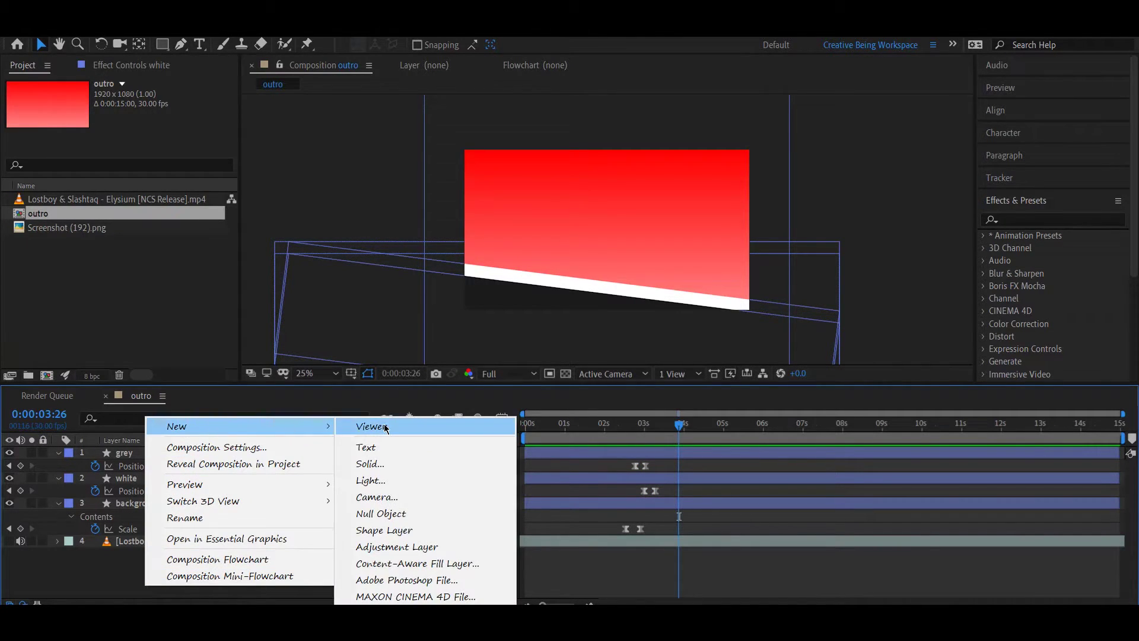
pyautogui.click(392, 470)
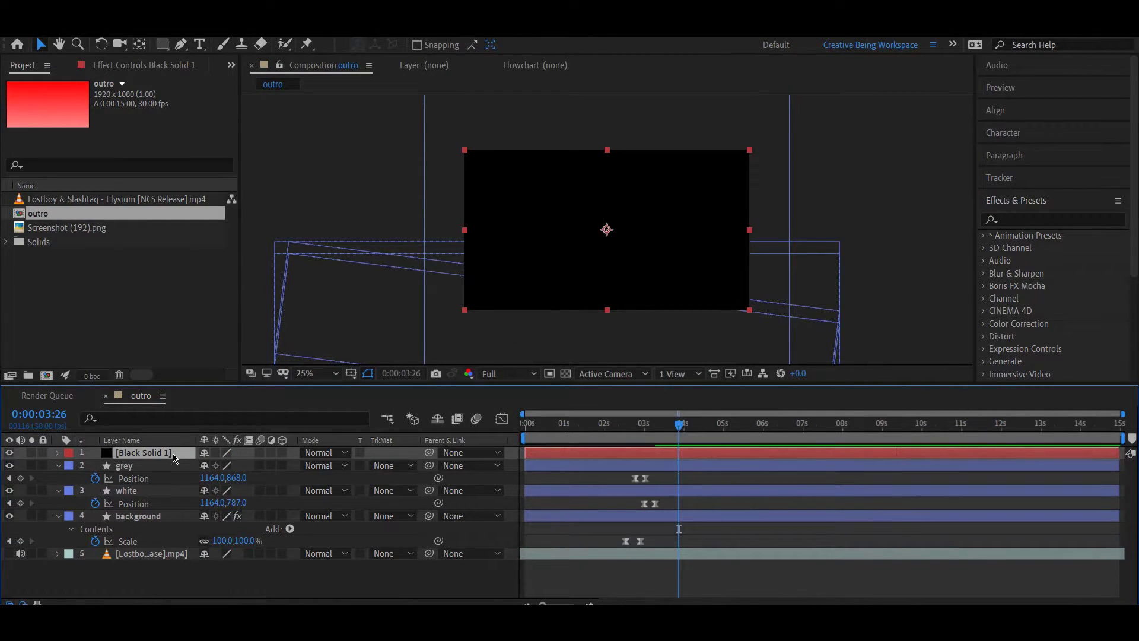
pyautogui.press('Return')
pyautogui.write('spectrum')
pyautogui.press('Return')
# - Apply the Audio Spectrum effect to the spectrum layer
pyautogui.click(155, 31)
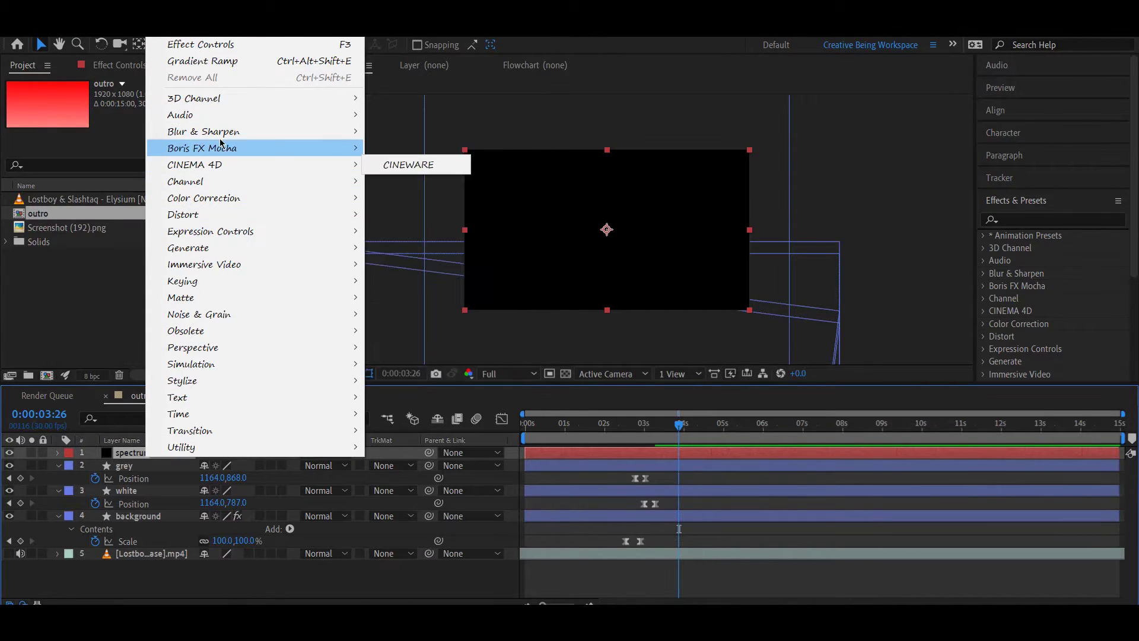
pyautogui.moveTo(332, 248)
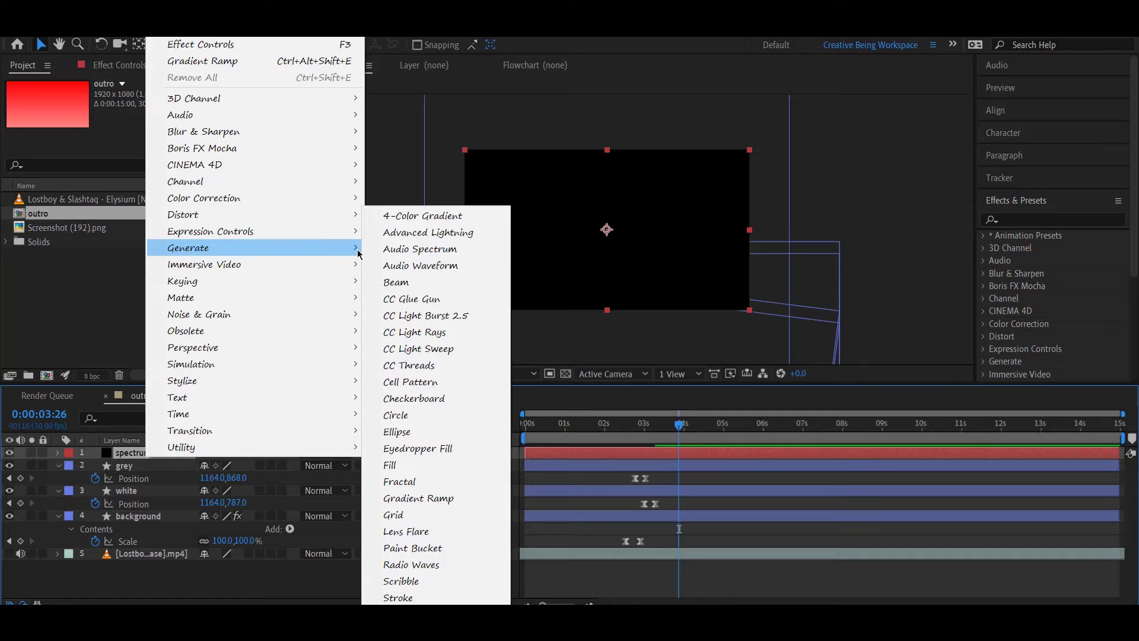
pyautogui.click(430, 255)
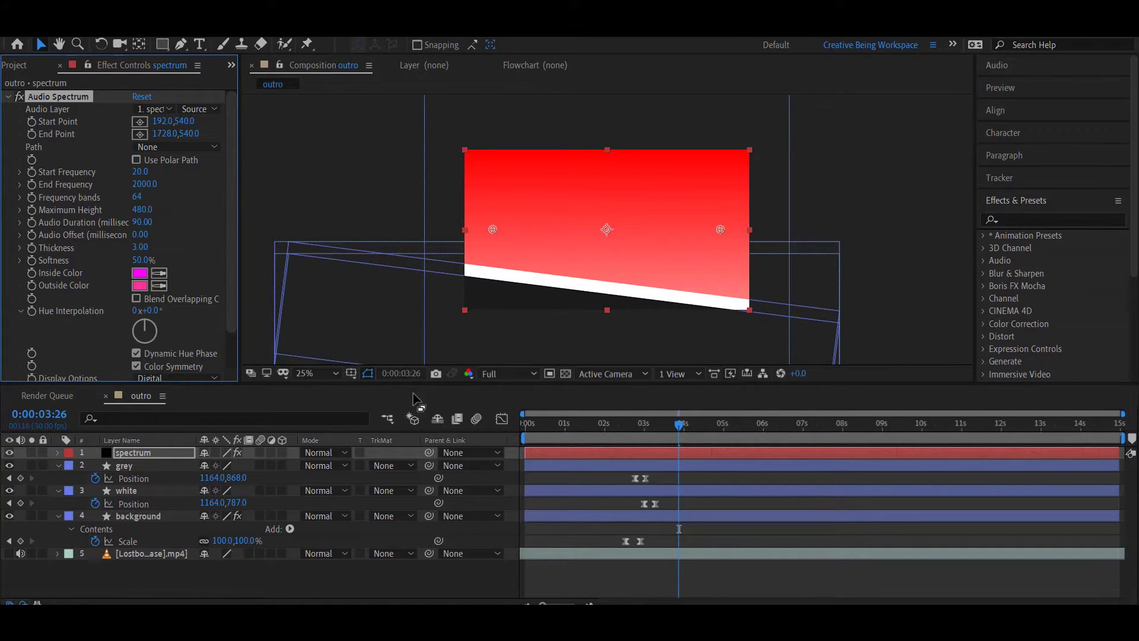
# - Set the Audio Spectrum's Start Frequency to 1 and End Frequency to 1500
pyautogui.scroll(6, 638, 228)
pyautogui.scroll(-2, 765, 219)
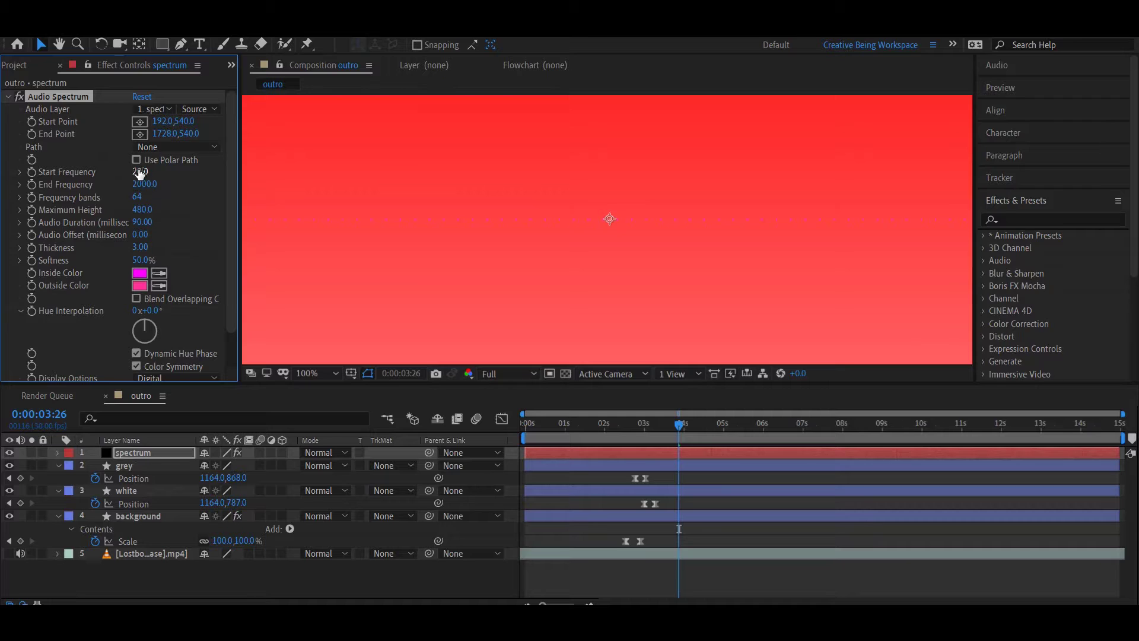
pyautogui.click(140, 172)
pyautogui.write('1')
pyautogui.click(148, 184)
pyautogui.write('1500')
pyautogui.press('Return')
# - Set the Audio Spectrum's Frequency bands to 4096 and Maximum Height to 1420
pyautogui.click(137, 201)
pyautogui.write('1600')
pyautogui.press('Return')
pyautogui.click(146, 210)
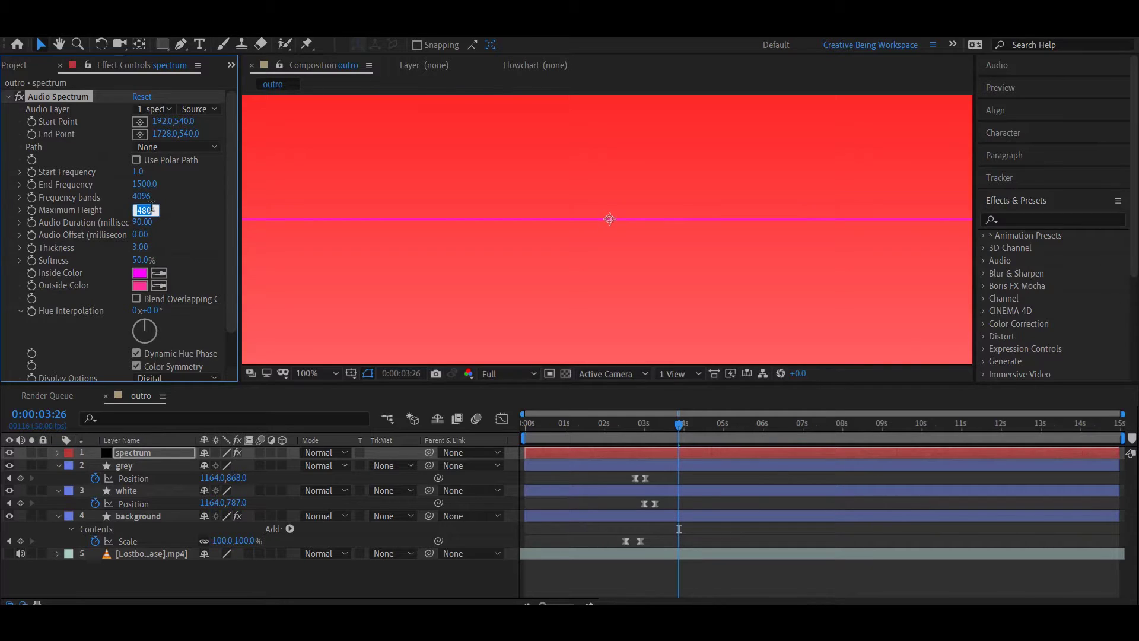
pyautogui.write('1420')
# - Set the Audio Spectrum's Thickness to 27.50 and Softness to 25%
pyautogui.moveTo(140, 247); pyautogui.dragTo(313, 245)
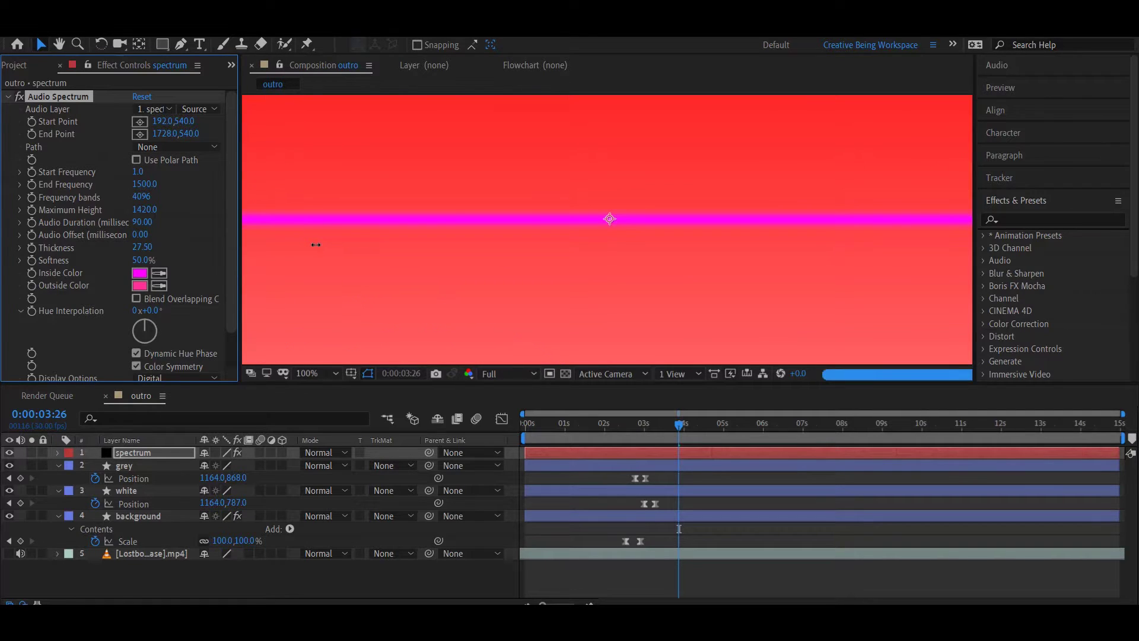
pyautogui.click(143, 261)
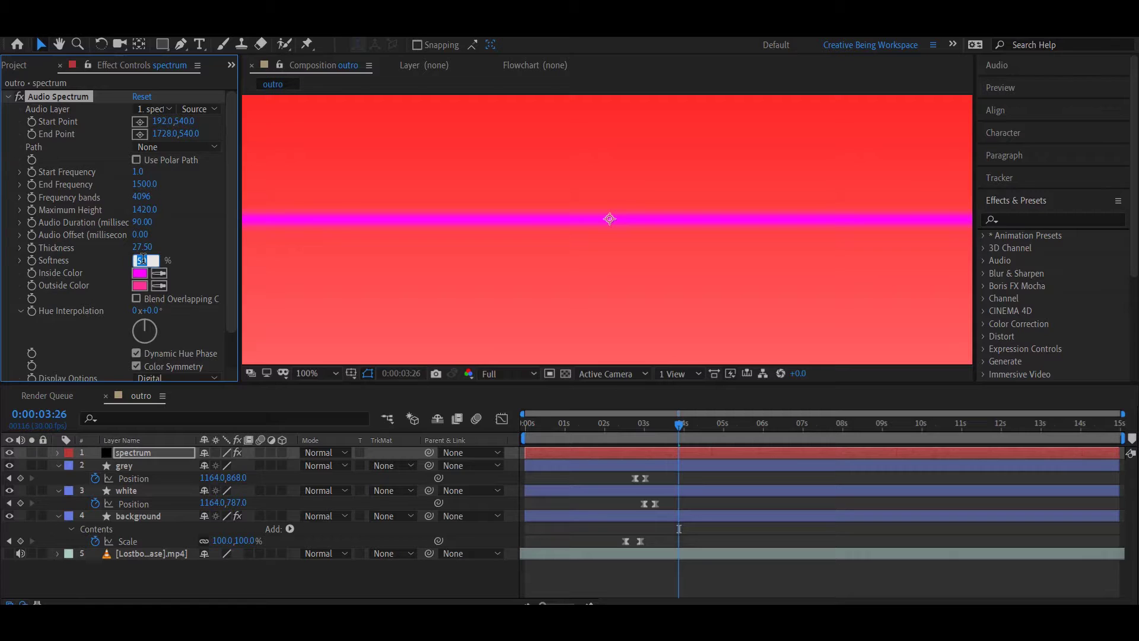
pyautogui.write('25')
pyautogui.press('Return')
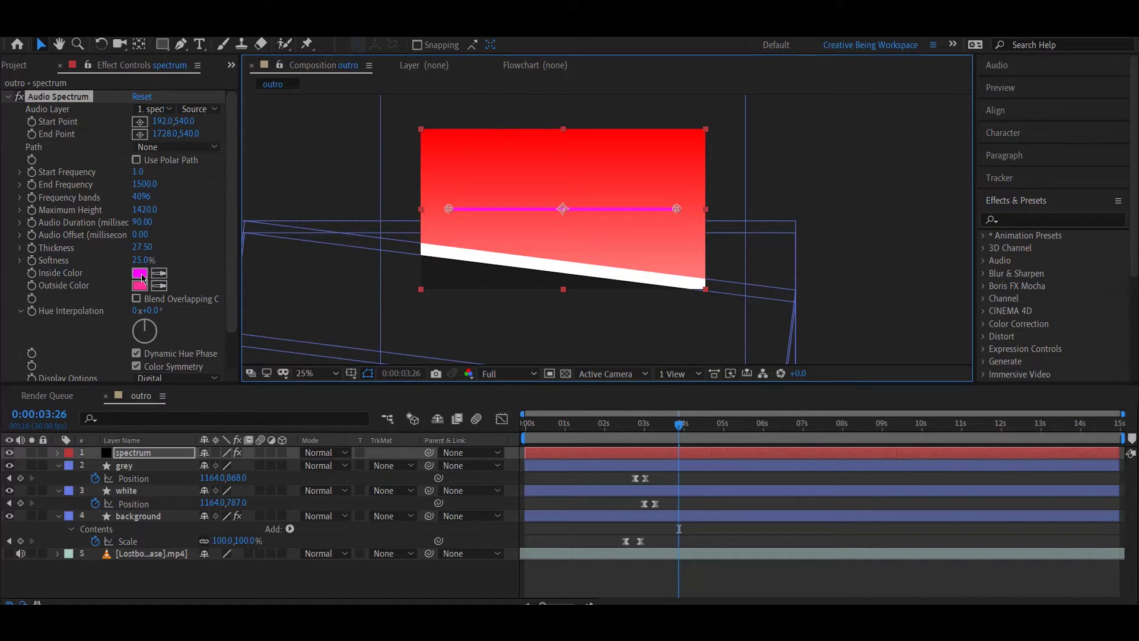
# - Change both the Inside Color and Outside Color of the Audio Spectrum to white (FFFFFF)
pyautogui.click(140, 274)
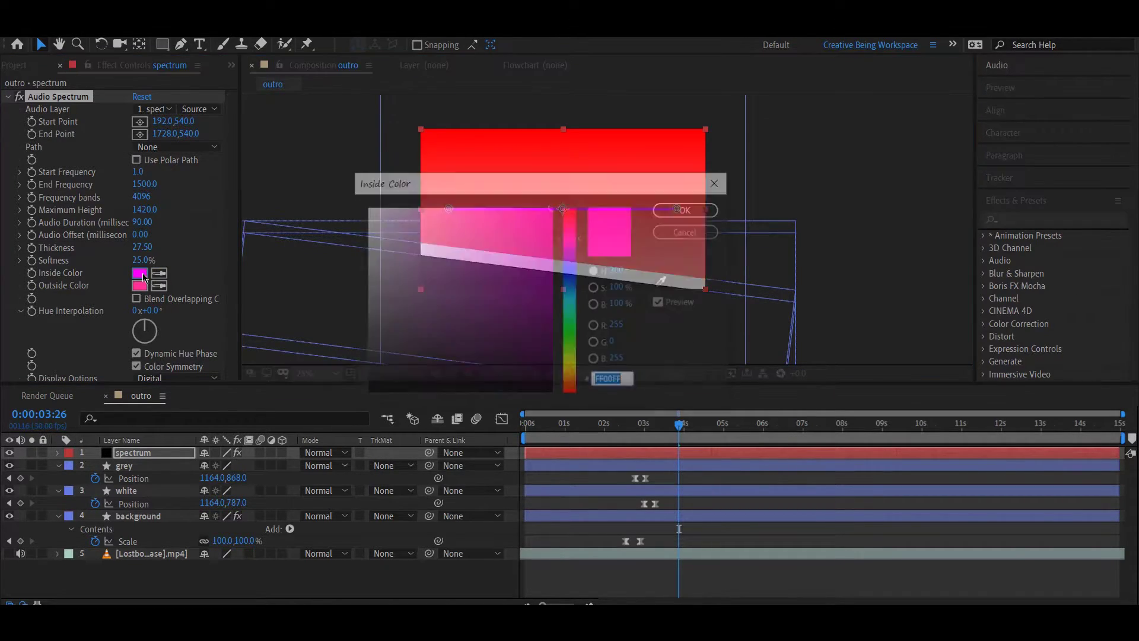
pyautogui.click(441, 277)
pyautogui.moveTo(445, 282); pyautogui.dragTo(368, 207)
pyautogui.click(673, 213)
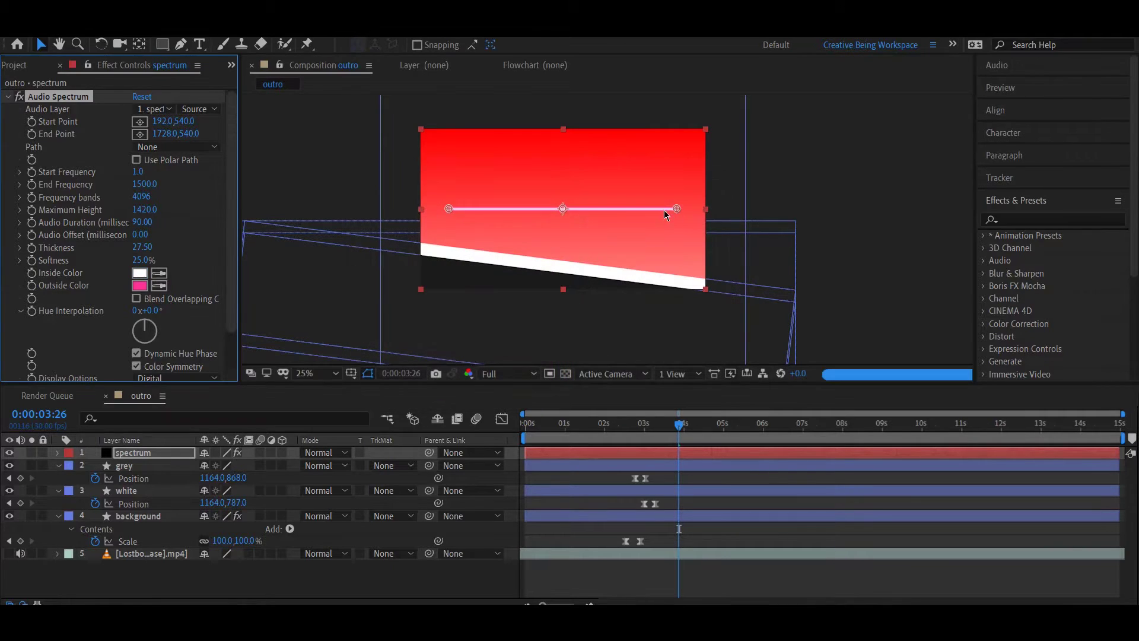
pyautogui.click(139, 286)
pyautogui.click(365, 207)
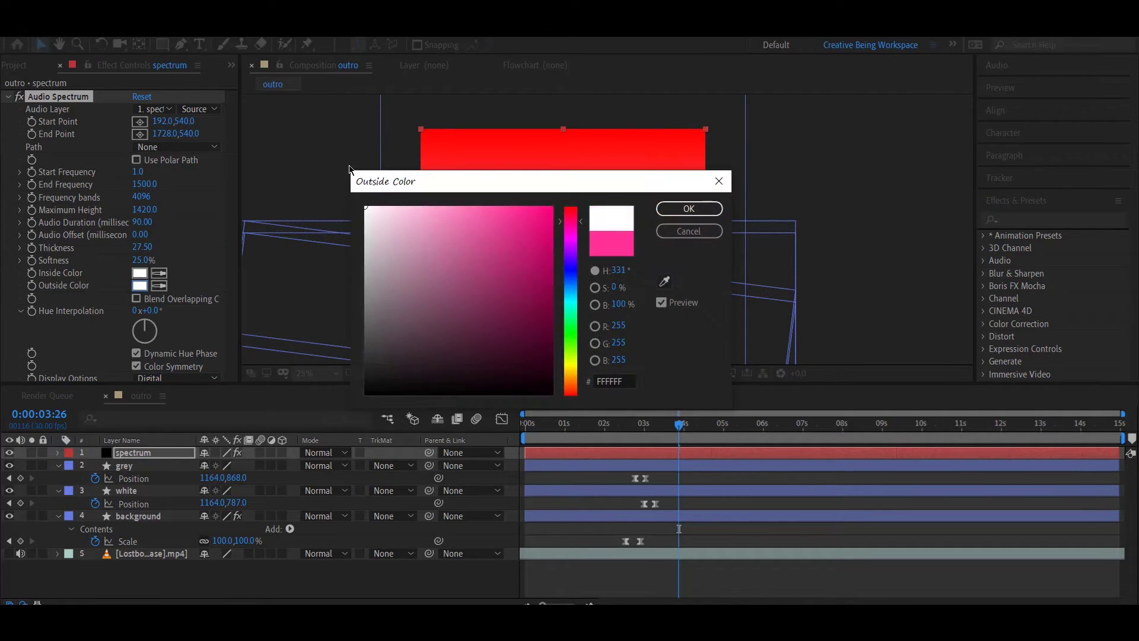
pyautogui.click(687, 206)
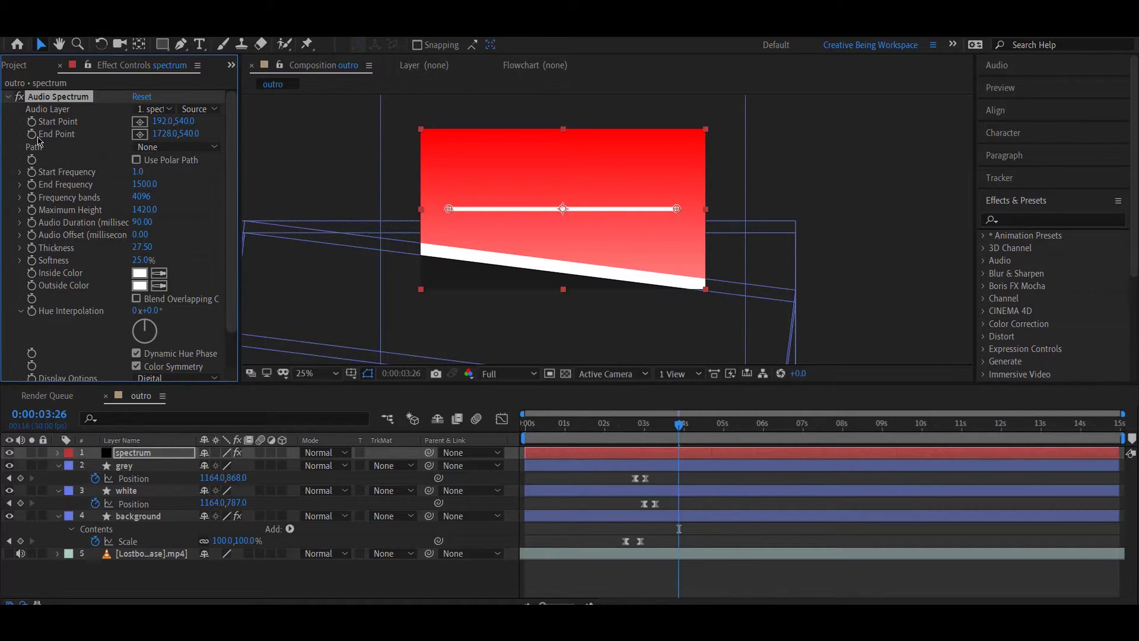
# - Use the Lostboy music track as the Audio Spectrum's audio layer and set Side Options to Side A
pyautogui.click(168, 111)
pyautogui.click(205, 213)
pyautogui.scroll(-2, 48, 356)
pyautogui.click(195, 350)
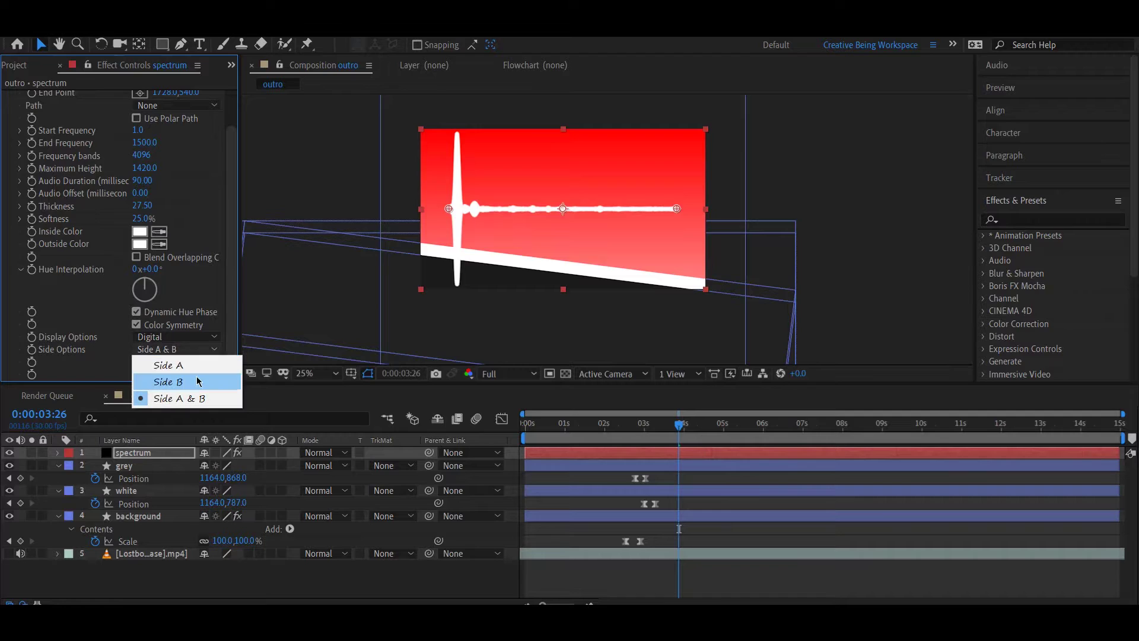
pyautogui.click(201, 364)
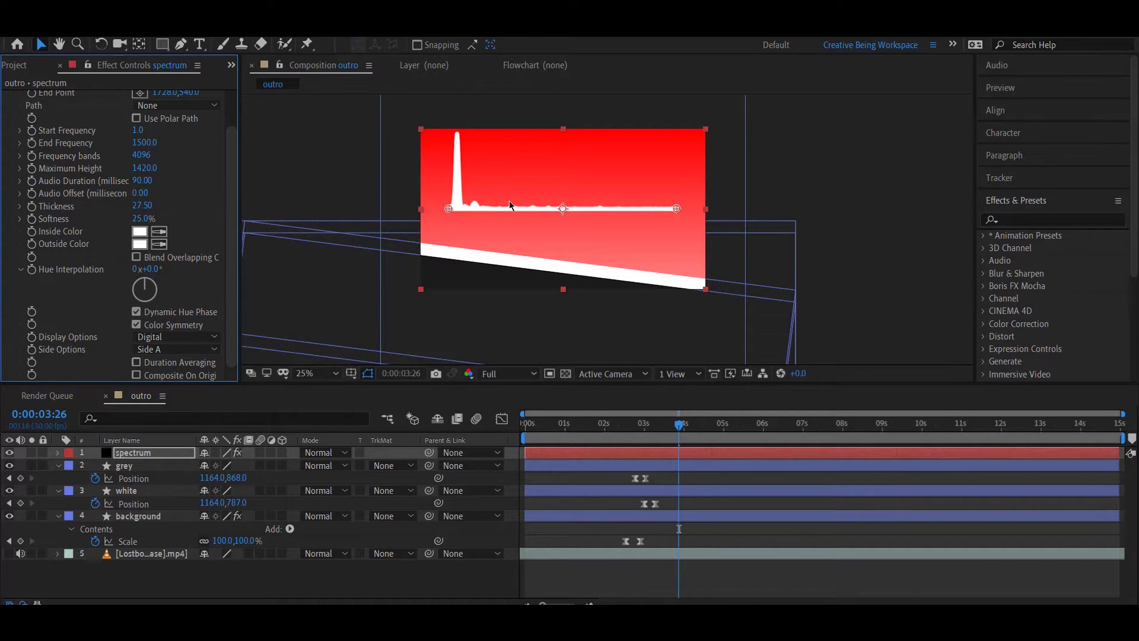
# - Flip the spectrum layer horizontally and move its start and end points to the frame edges along the white band's upper edge
pyautogui.scroll(3, 473, 253)
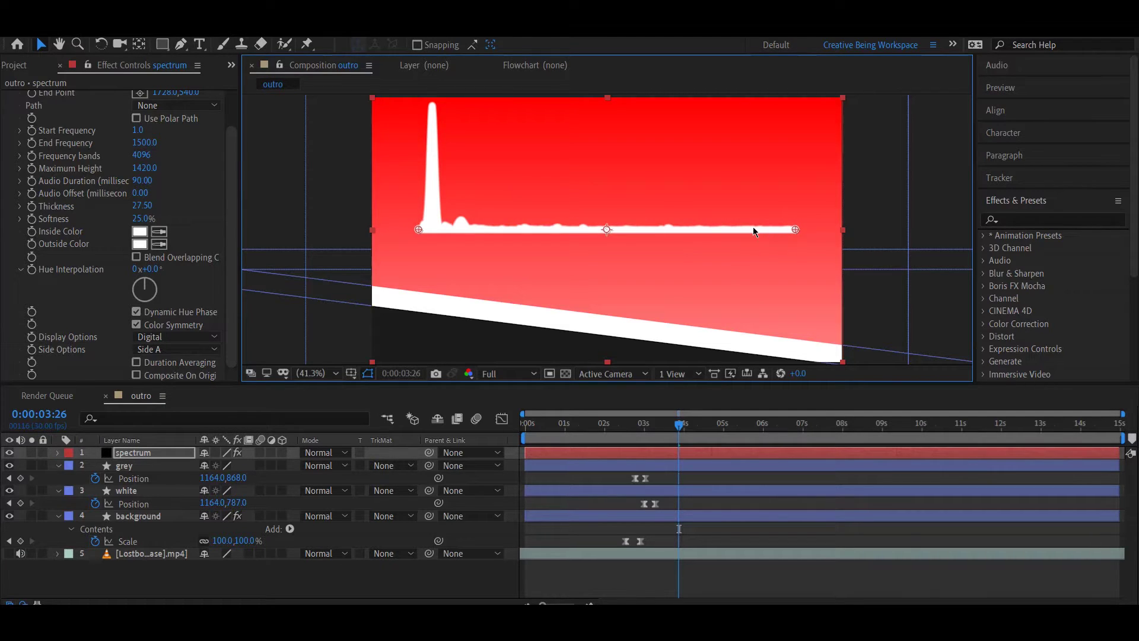
pyautogui.rightClick(713, 232)
pyautogui.moveTo(778, 255)
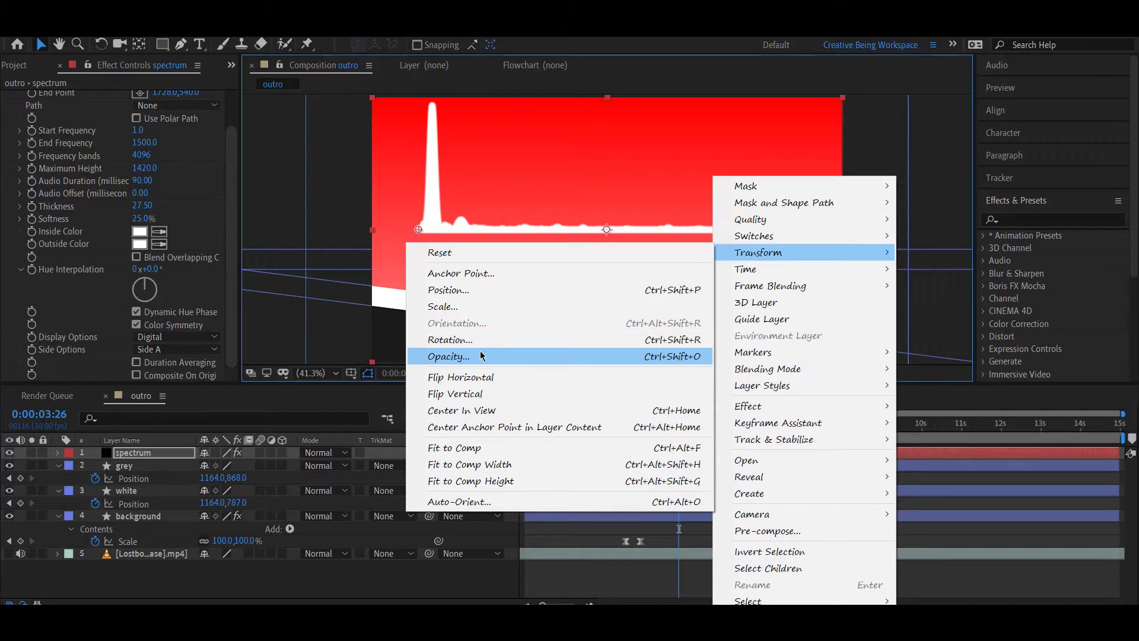
pyautogui.click(472, 383)
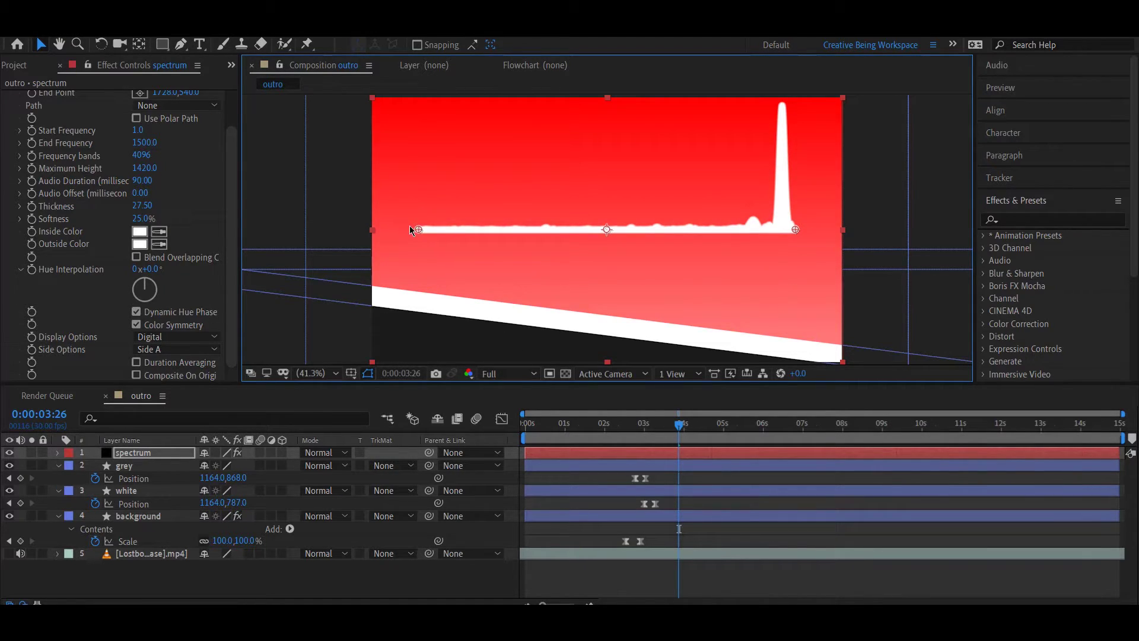
pyautogui.moveTo(417, 230); pyautogui.dragTo(372, 287)
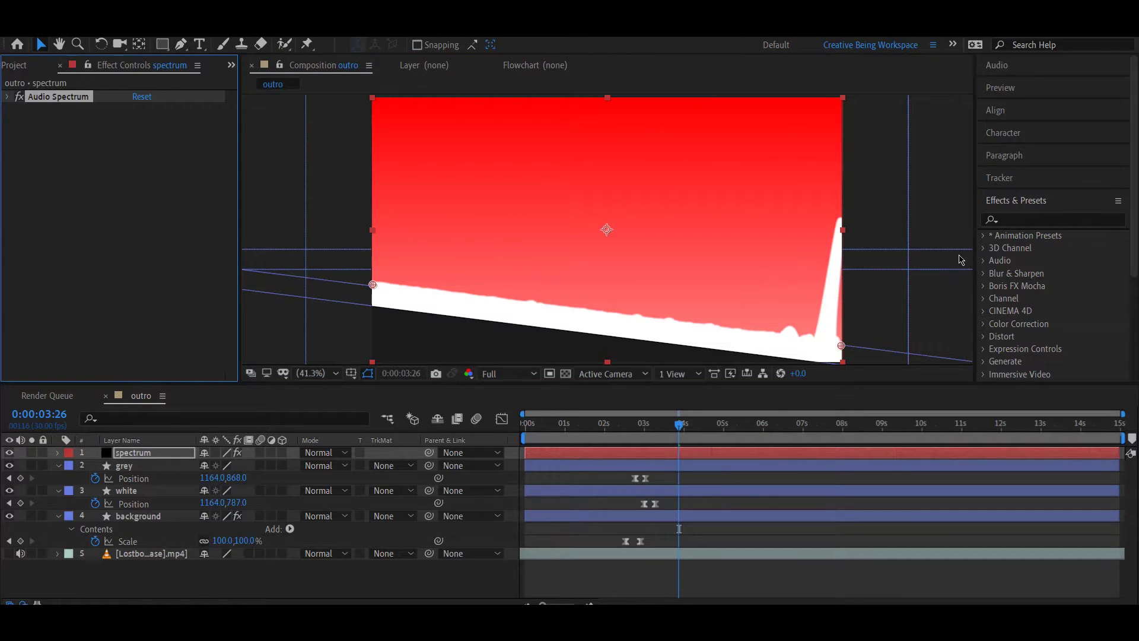
# - Find the Glow effect and apply it to the spectrum layer
pyautogui.click(1061, 220)
pyautogui.write('glow')
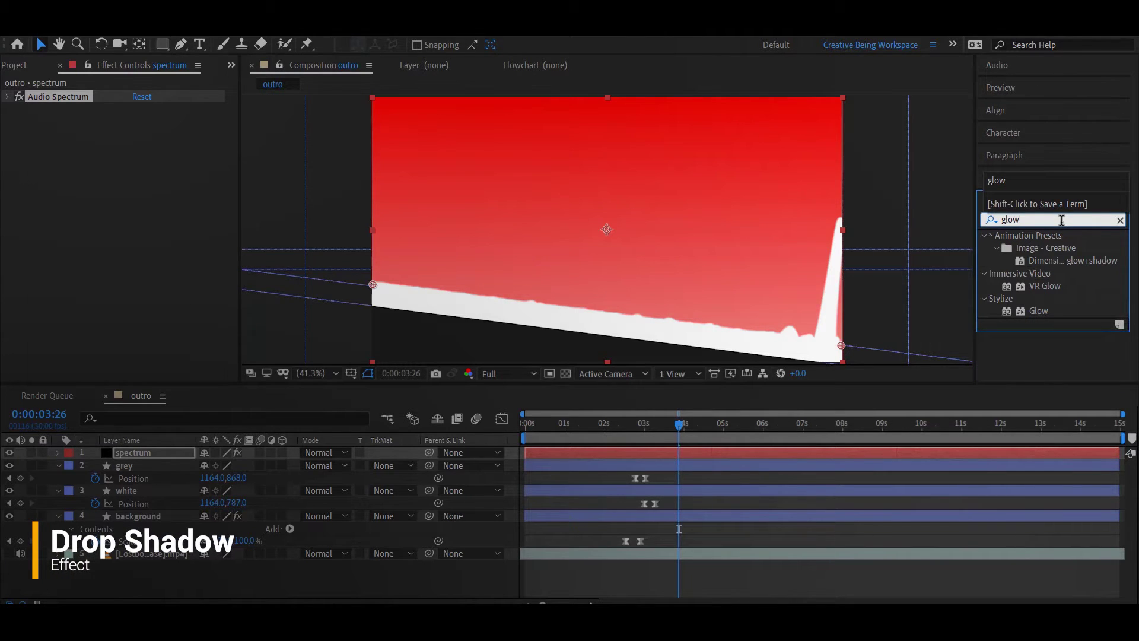
pyautogui.click(1038, 310)
pyautogui.moveTo(1038, 311); pyautogui.dragTo(127, 205)
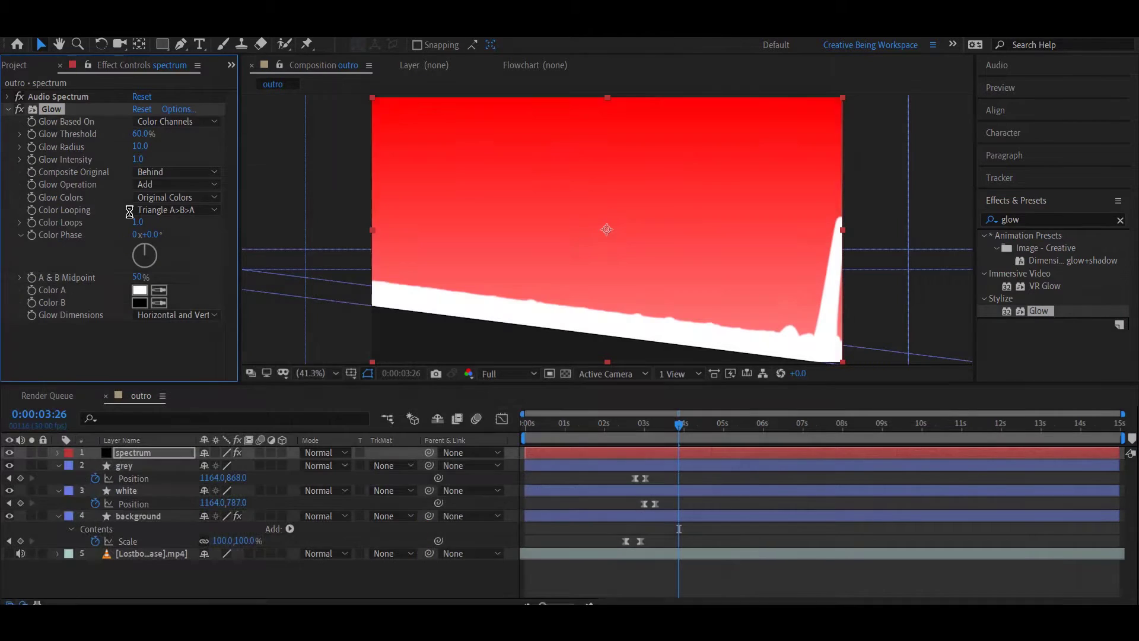
# - Find the Drop Shadow effect and add it to the spectrum layer below Glow
pyautogui.click(1010, 220)
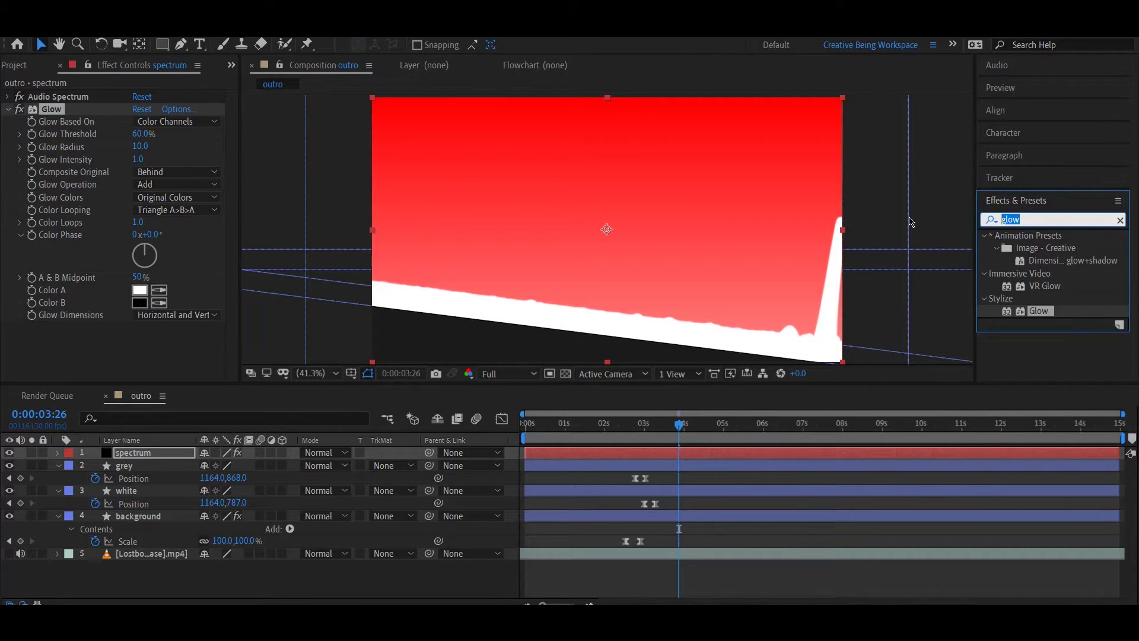
pyautogui.write('drop')
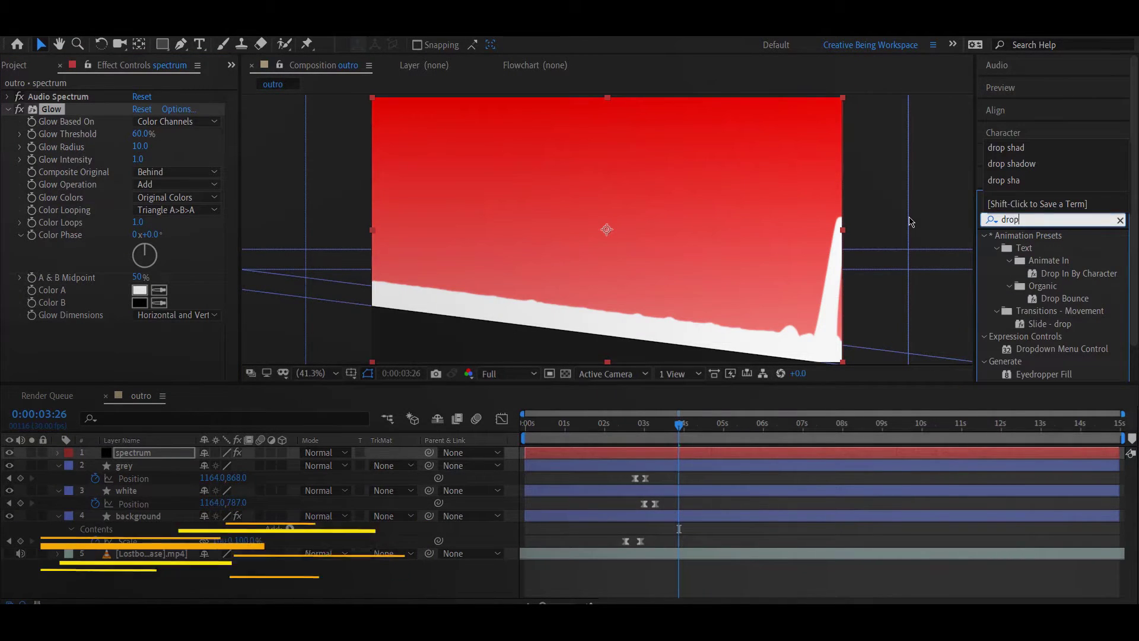
pyautogui.write(' sha')
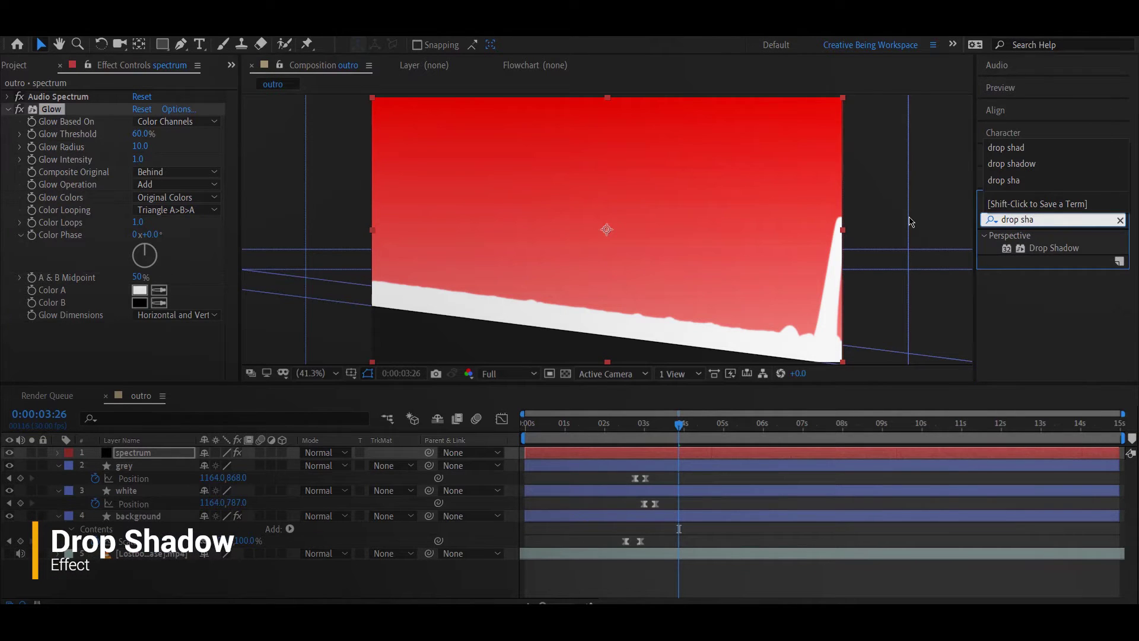
pyautogui.moveTo(1053, 248); pyautogui.dragTo(166, 342)
# - Set the Drop Shadow's Distance to 15 and Softness to 25
pyautogui.click(137, 350)
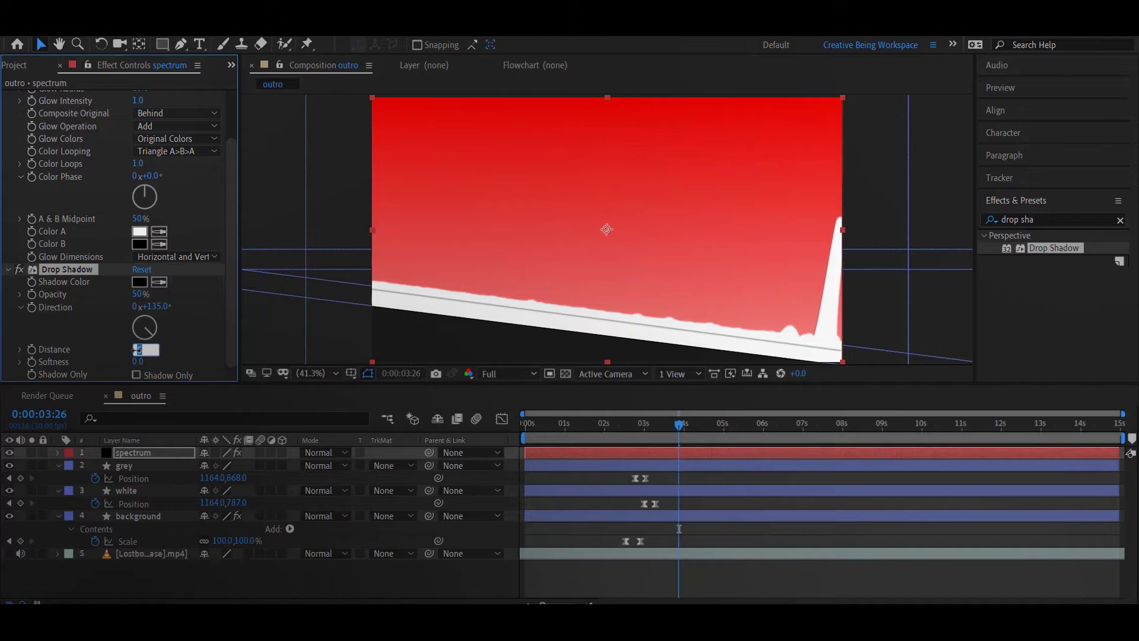
pyautogui.write('15')
pyautogui.press('Return')
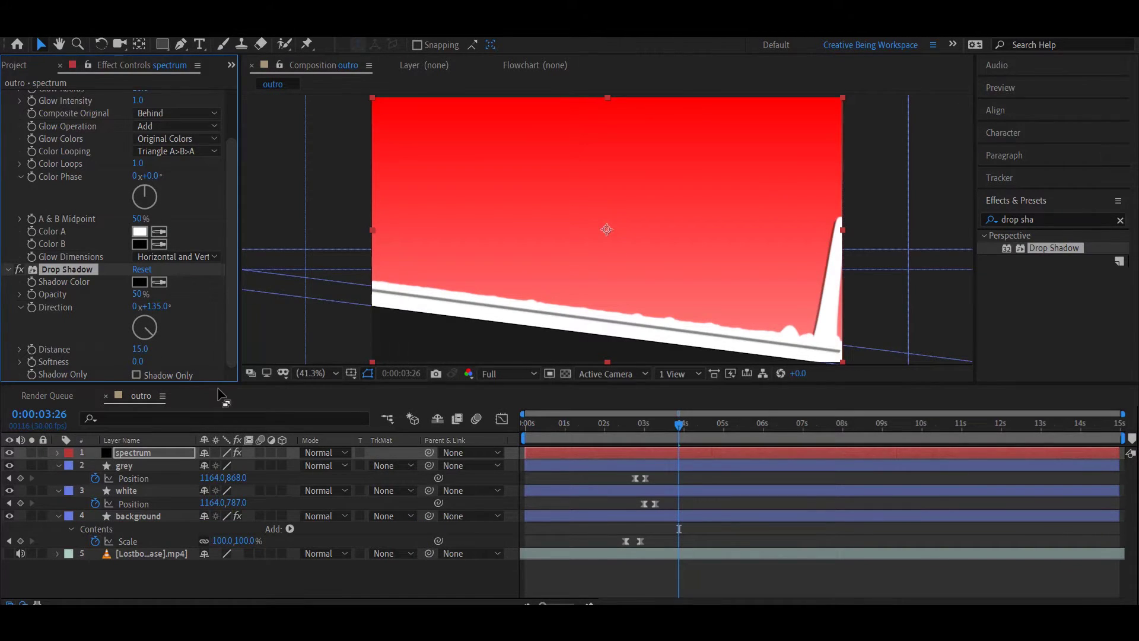
pyautogui.click(137, 361)
pyautogui.write('25')
pyautogui.press('Return')
# - Move the spectrum layer between the white and background layers and preview the result
pyautogui.moveTo(137, 454); pyautogui.dragTo(142, 500)
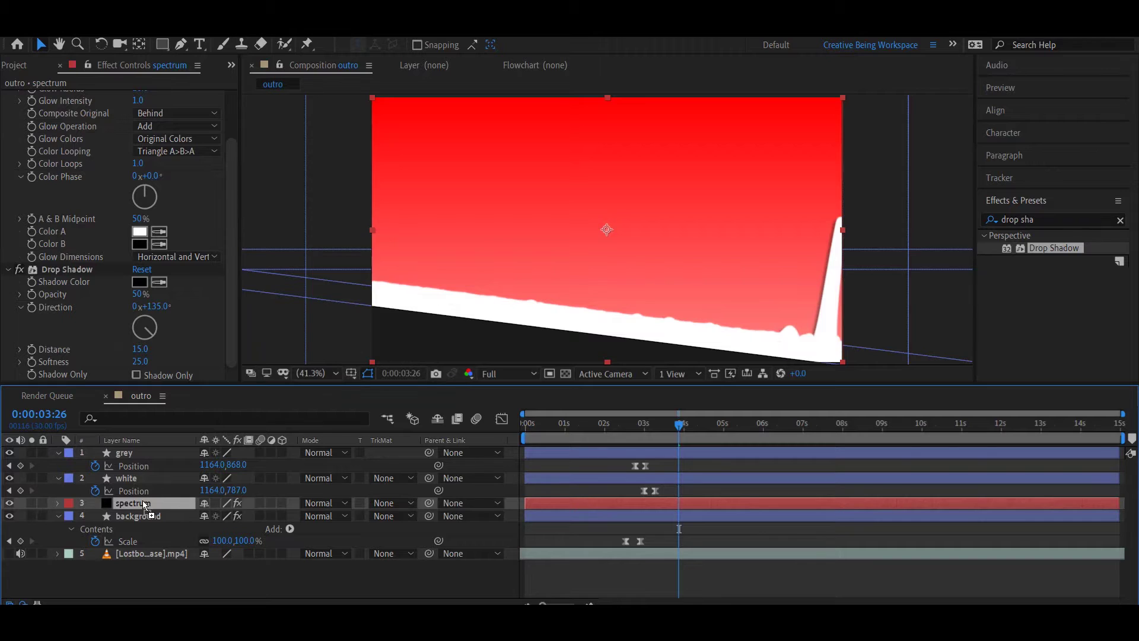
pyautogui.press('space')
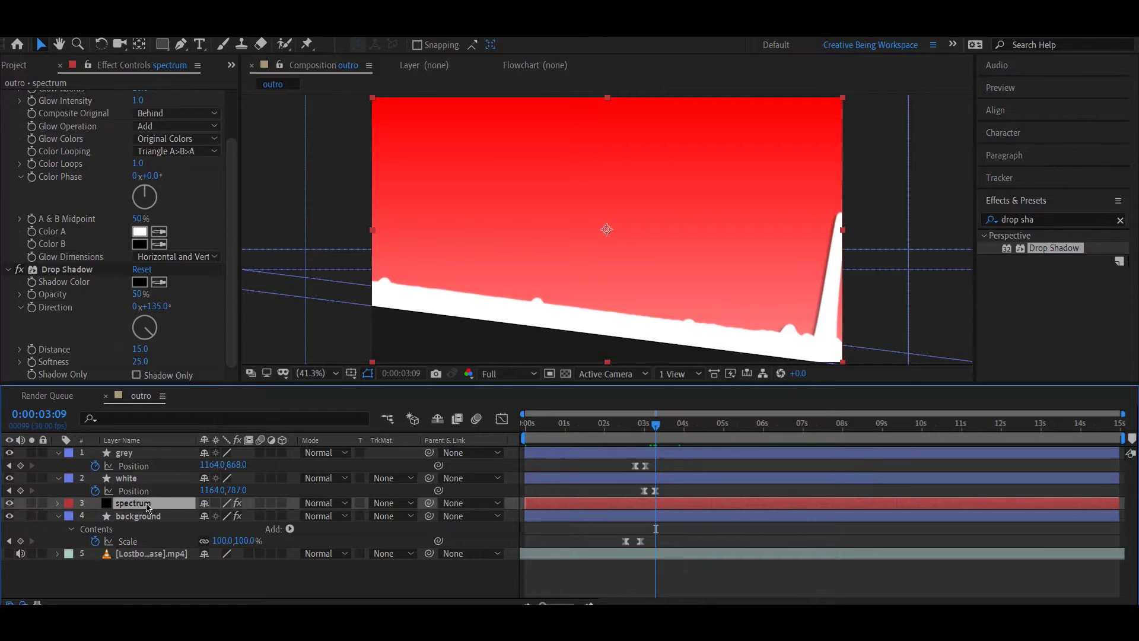
# - Animate the spectrum layer's Position from 960, 859 at 0:00:03:05 up to 960, 540 at about 0:00:03:10
pyautogui.press('p')
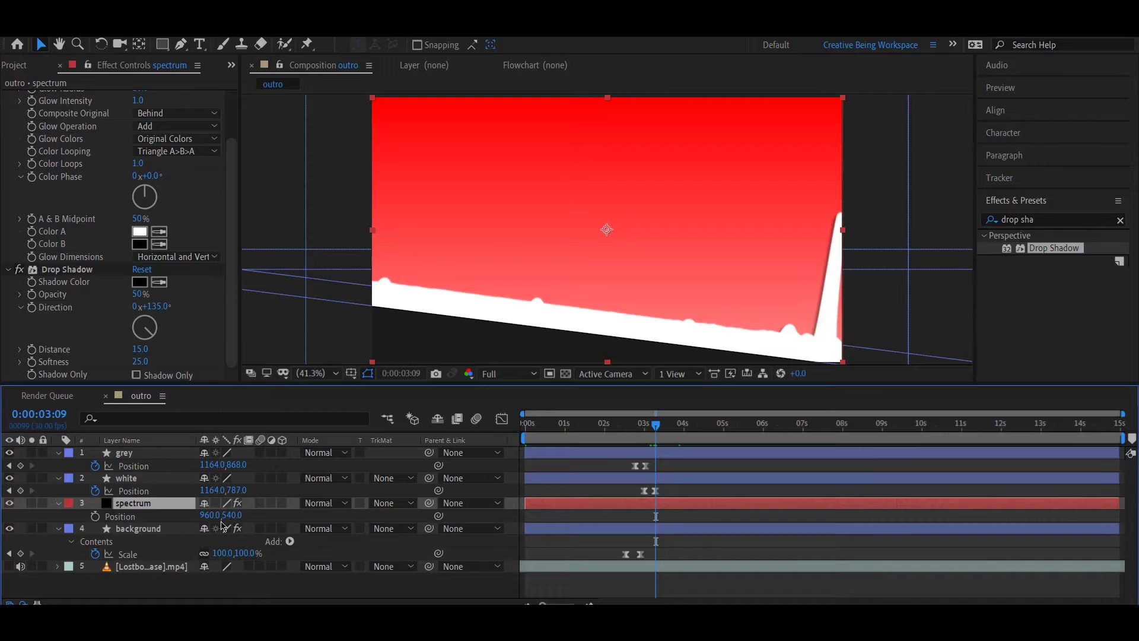
pyautogui.click(95, 518)
pyautogui.moveTo(656, 425); pyautogui.dragTo(655, 428)
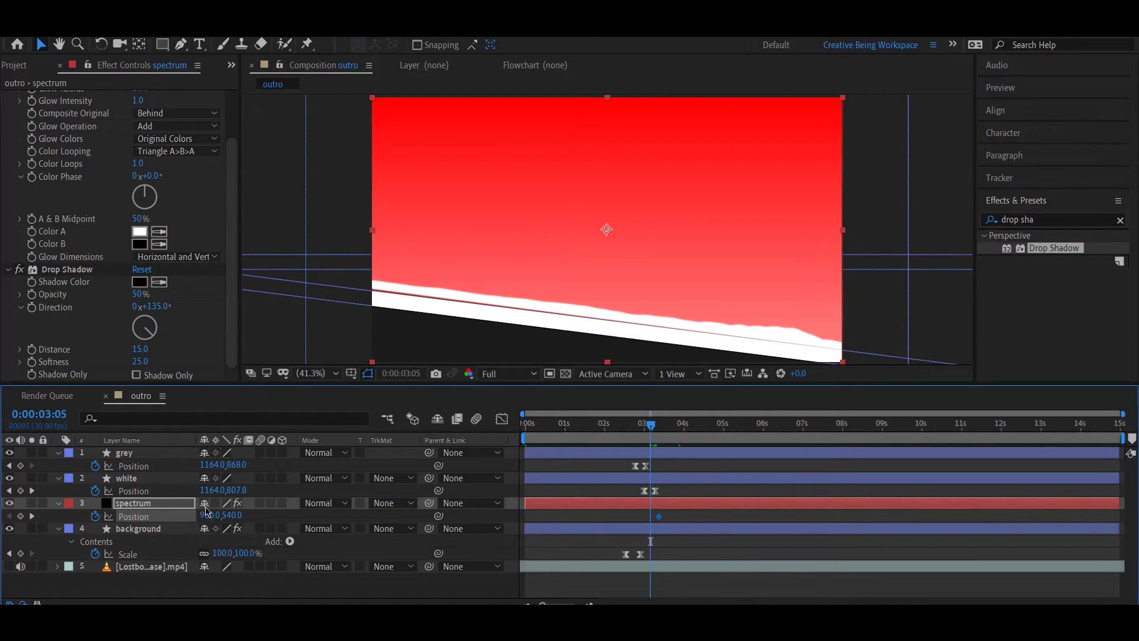
pyautogui.moveTo(236, 515); pyautogui.dragTo(533, 508)
pyautogui.scroll(-2, 367, 332)
# - Preview the composition to check the spectrum's slide-in and music reaction, and bring up the project's file list
pyautogui.moveTo(651, 425); pyautogui.dragTo(691, 425)
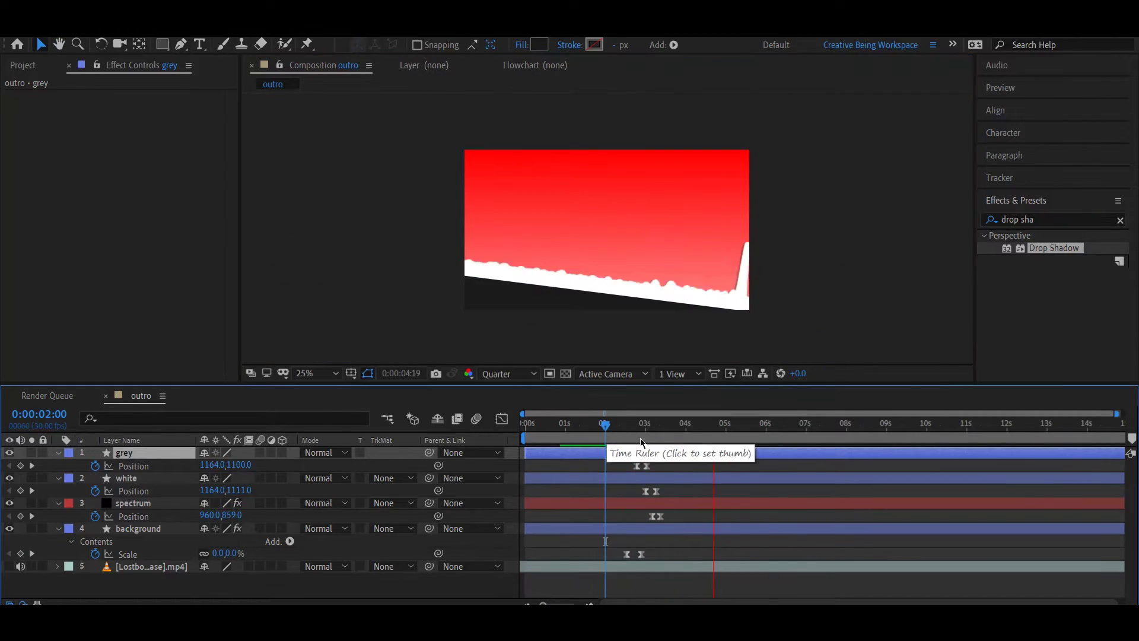
pyautogui.click(127, 503)
pyautogui.press('space')
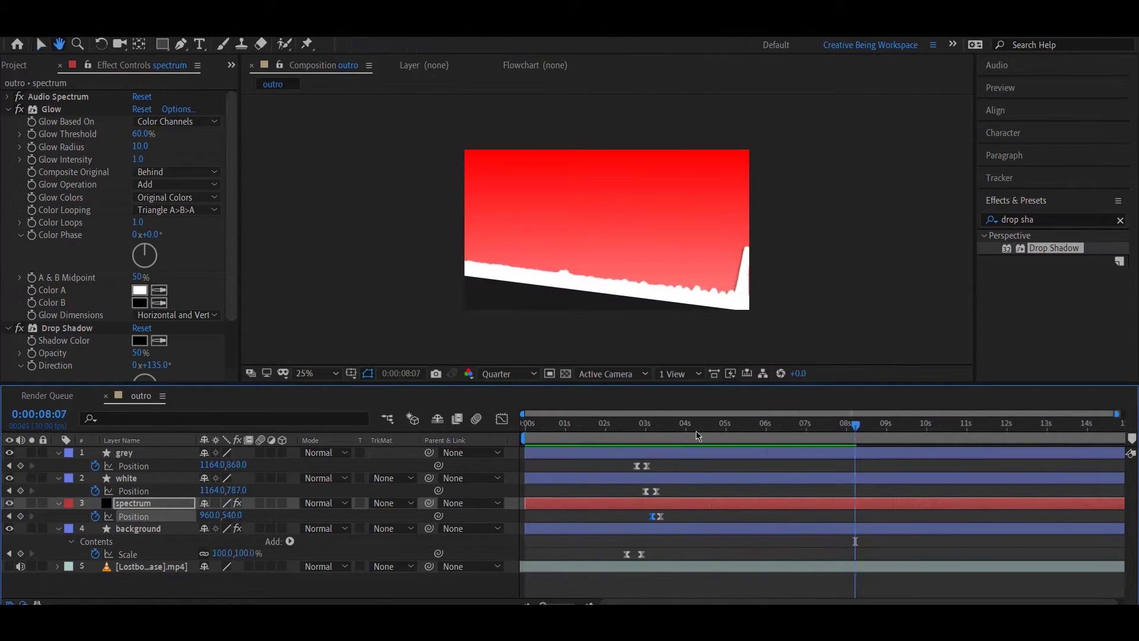
pyautogui.click(22, 65)
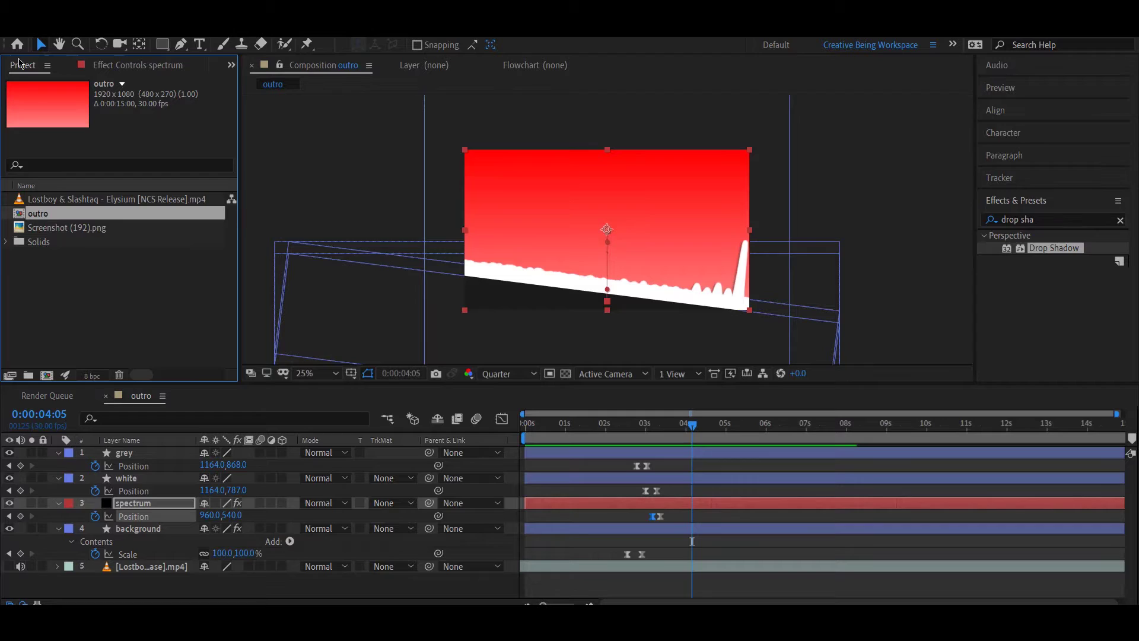
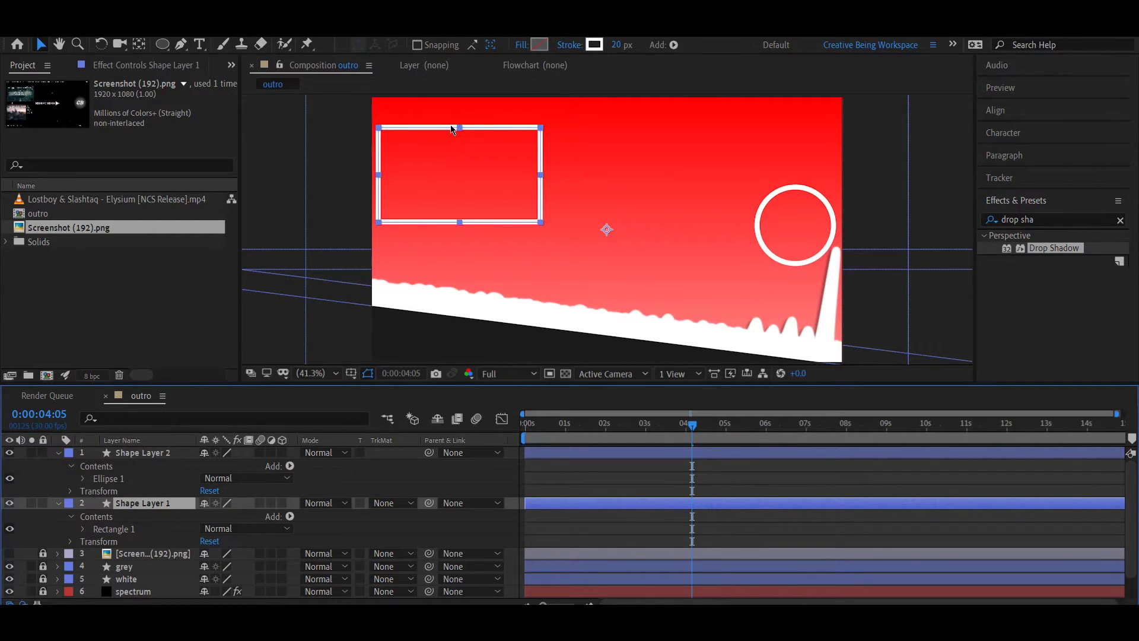
# - Center the rectangle's anchor point in its content and move the rectangle down to about mid-height in the left part of the frame
pyautogui.click(451, 138)
pyautogui.click(460, 128)
pyautogui.click(461, 131)
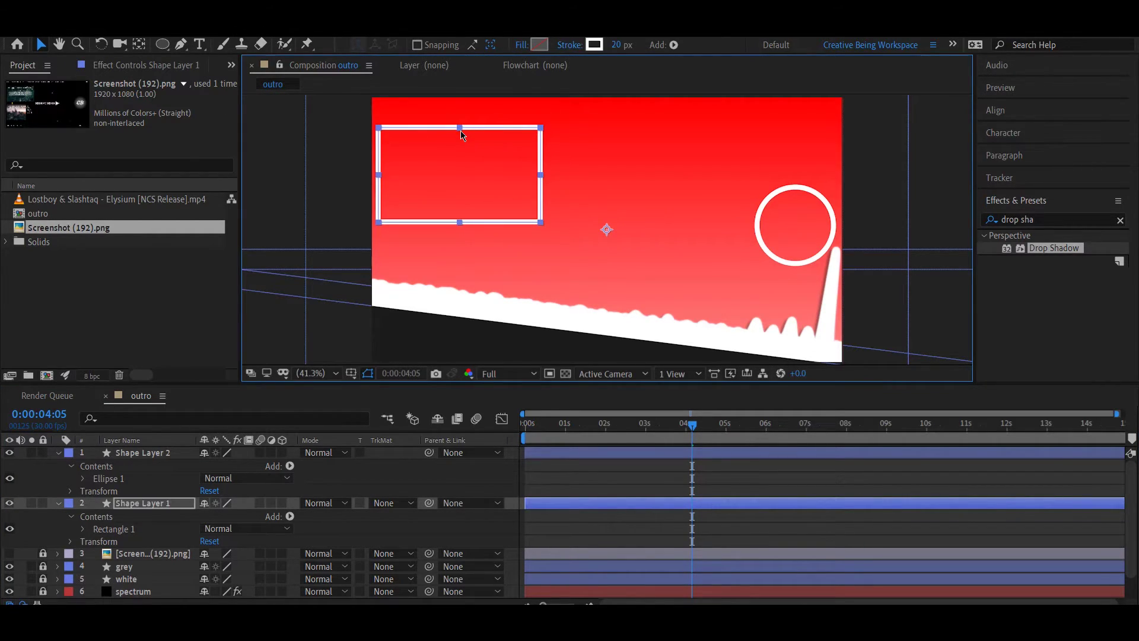
pyautogui.moveTo(460, 131); pyautogui.dragTo(461, 134)
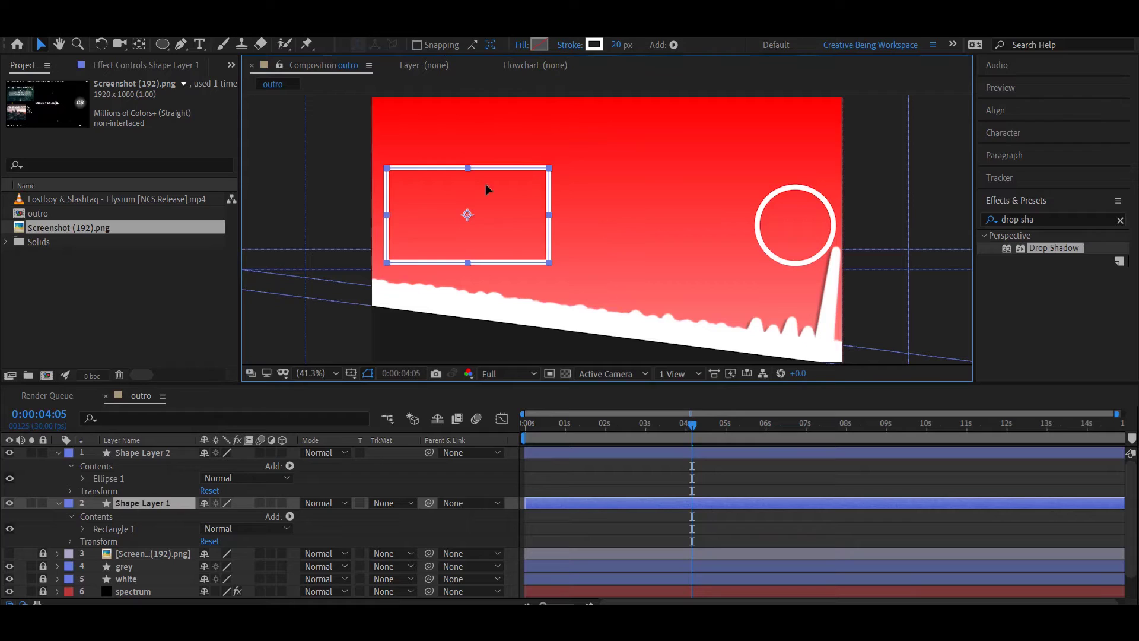
pyautogui.click(486, 185)
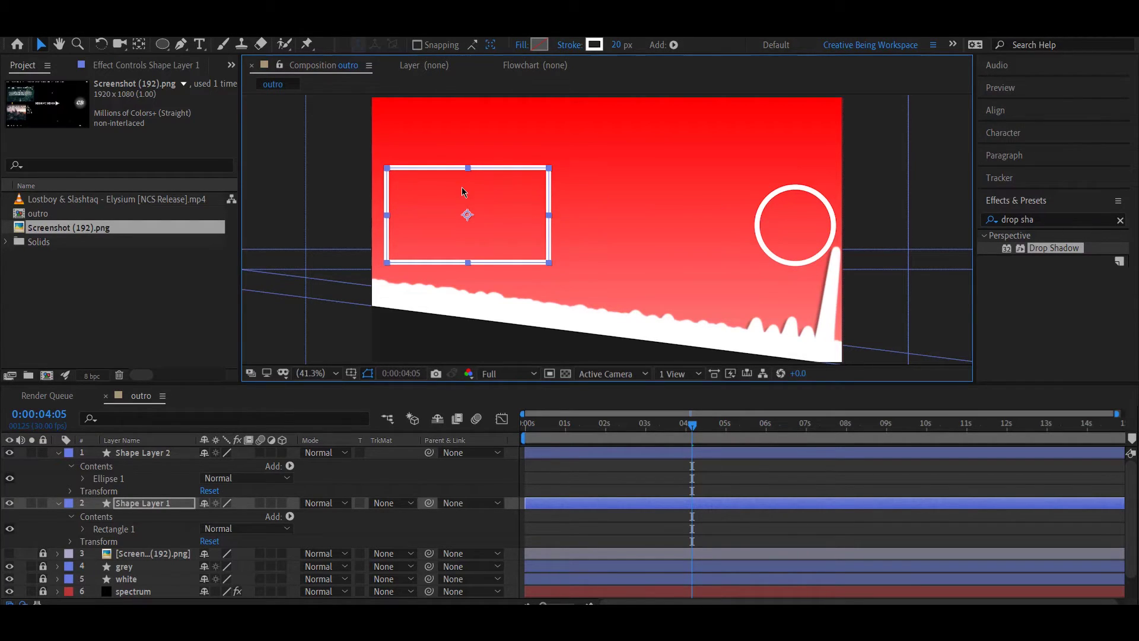
# - Move the circle beside the rectangle near the frame's center and center its anchor point in the layer content
pyautogui.moveTo(782, 192); pyautogui.dragTo(603, 184)
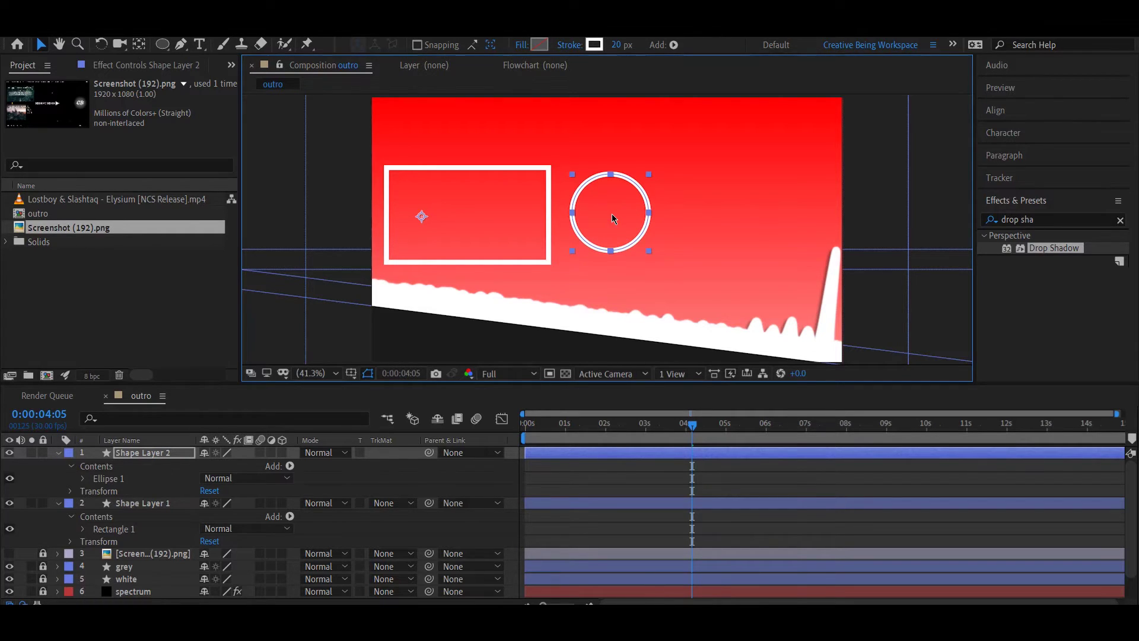
pyautogui.rightClick(611, 215)
pyautogui.moveTo(682, 252)
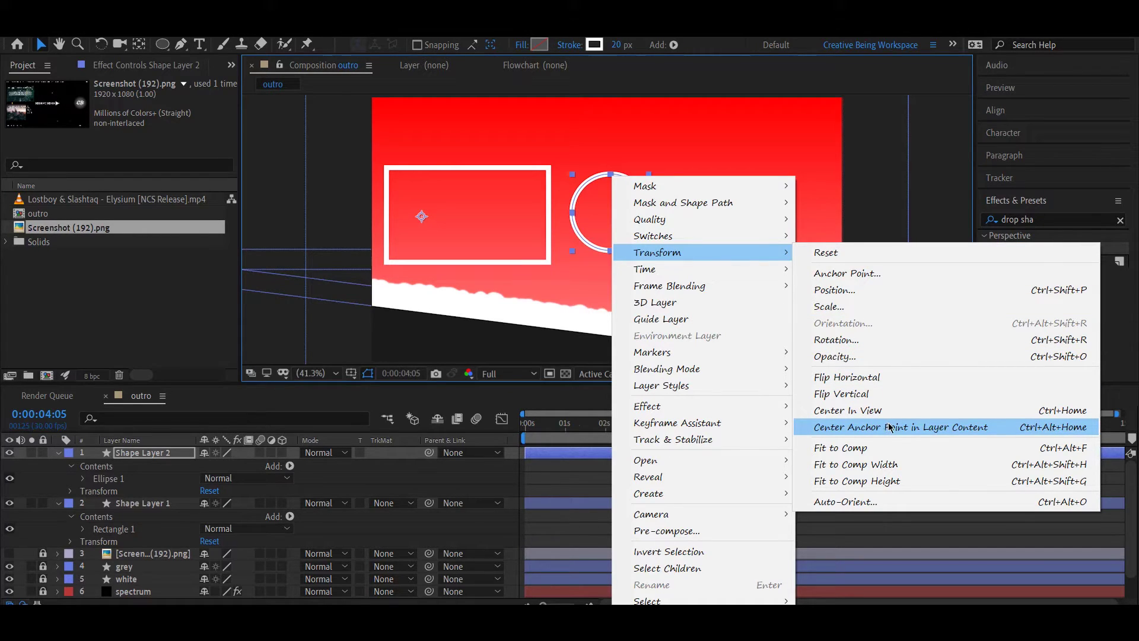
pyautogui.click(948, 428)
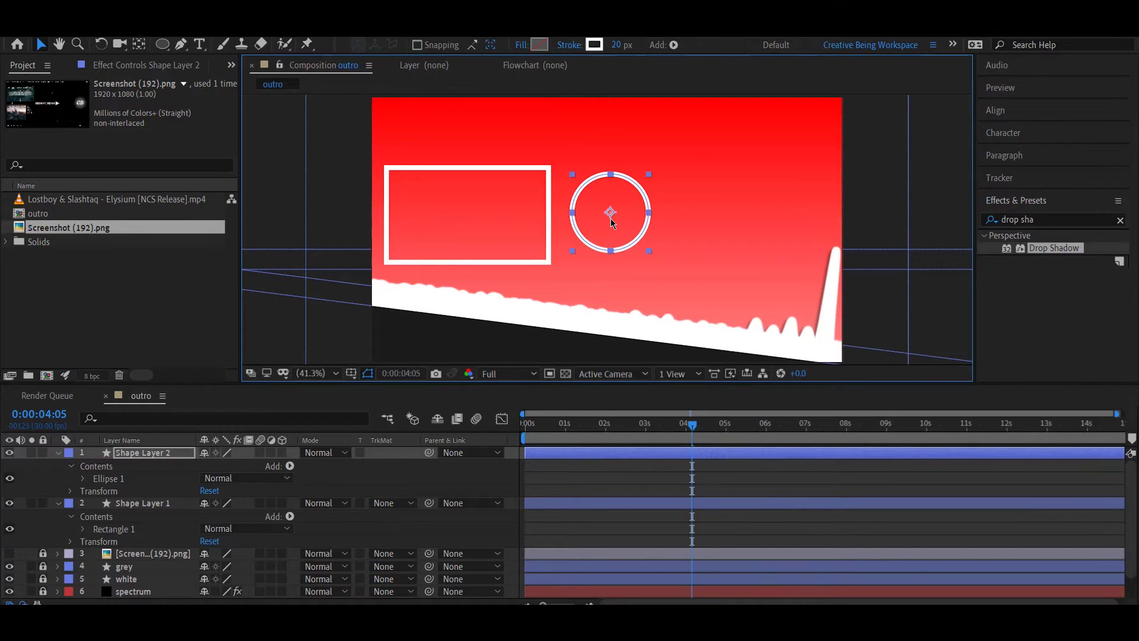
# - Duplicate the rectangle layer and shift the copy to Position 1537.9, 479.7 on the other side of the circle
pyautogui.click(160, 503)
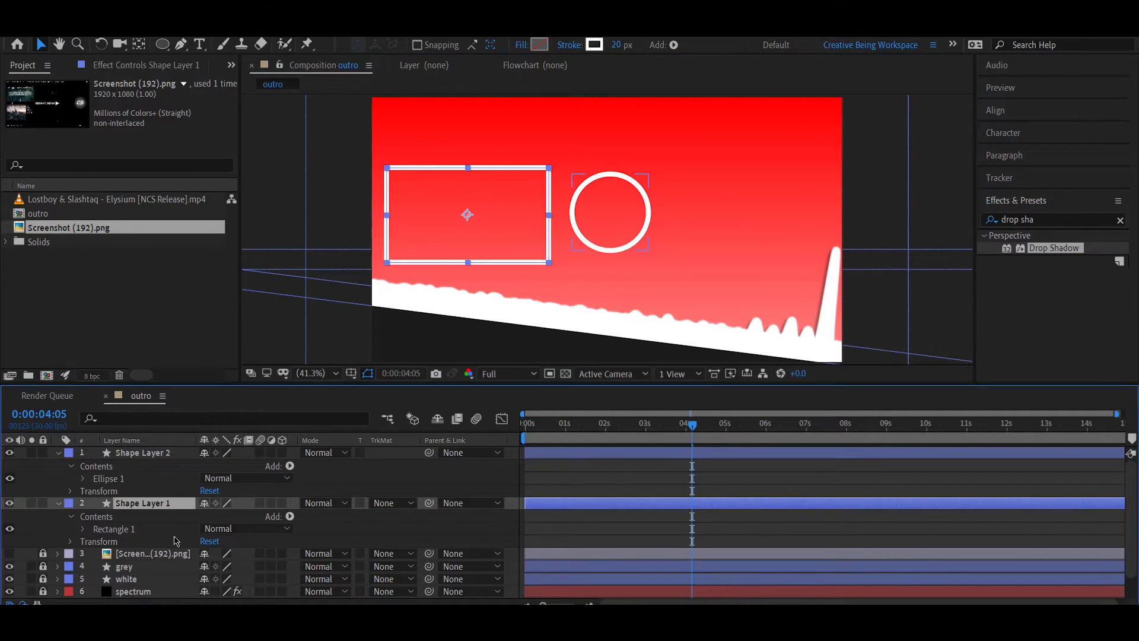
pyautogui.hotkey('ctrl', 'd')
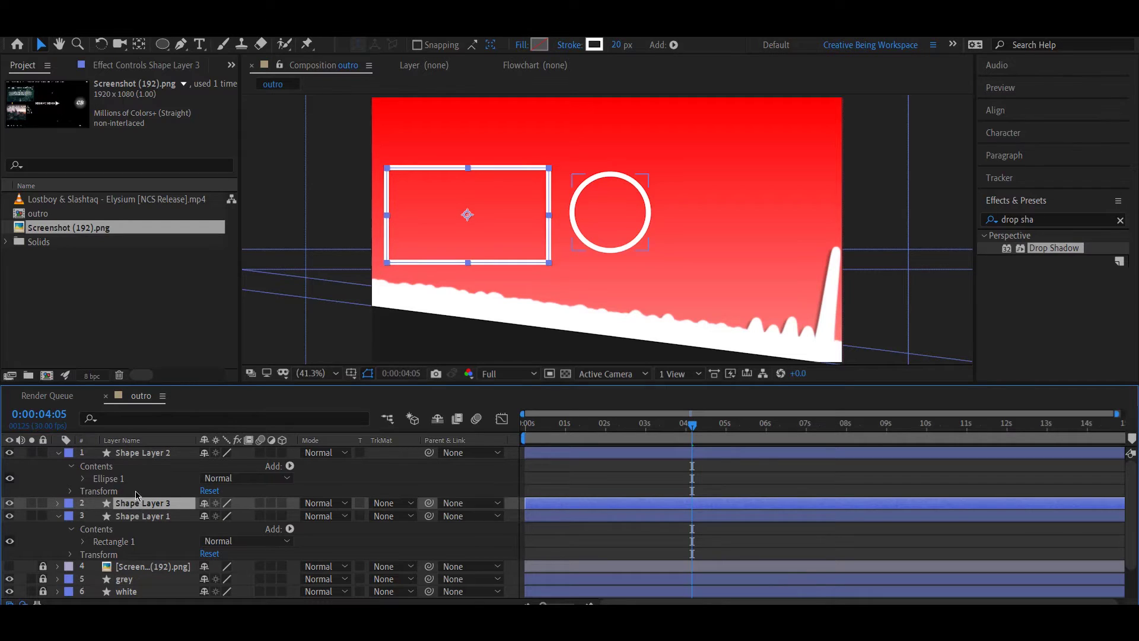
pyautogui.press('p')
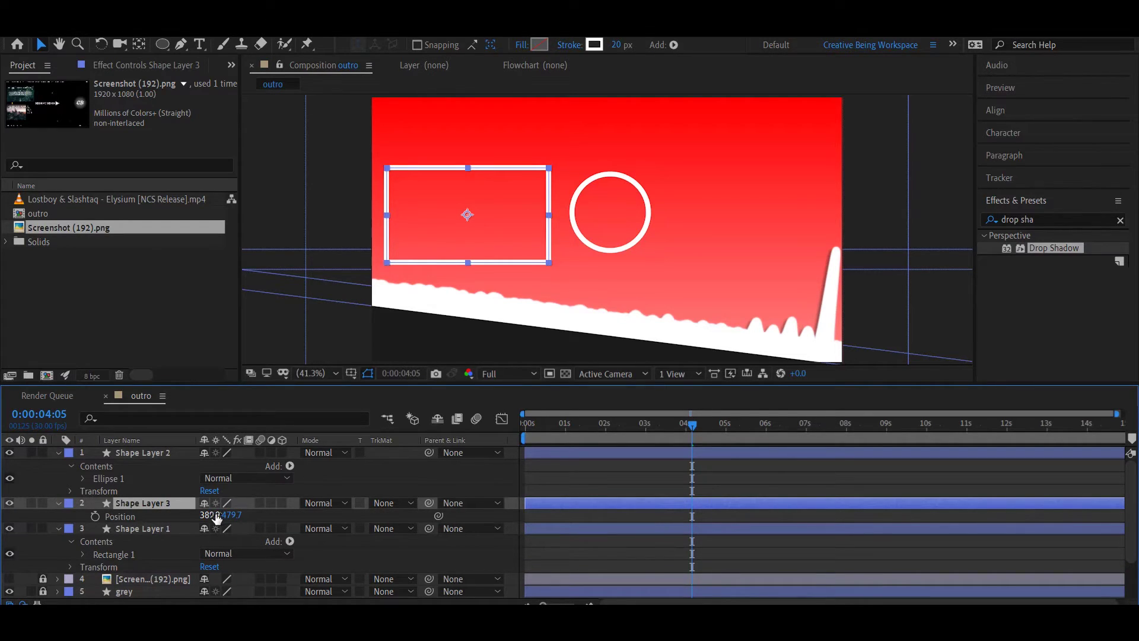
pyautogui.moveTo(218, 515); pyautogui.dragTo(1057, 506)
# - Nudge the circle slightly left so it sits centered between the two rectangles
pyautogui.click(617, 176)
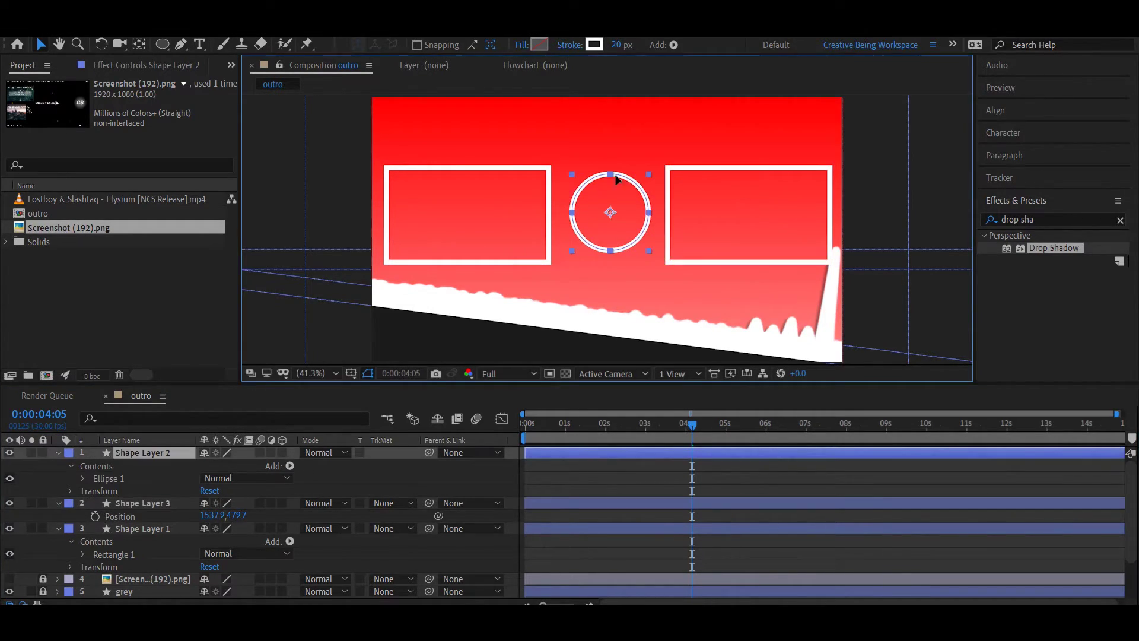
pyautogui.moveTo(617, 176); pyautogui.dragTo(614, 177)
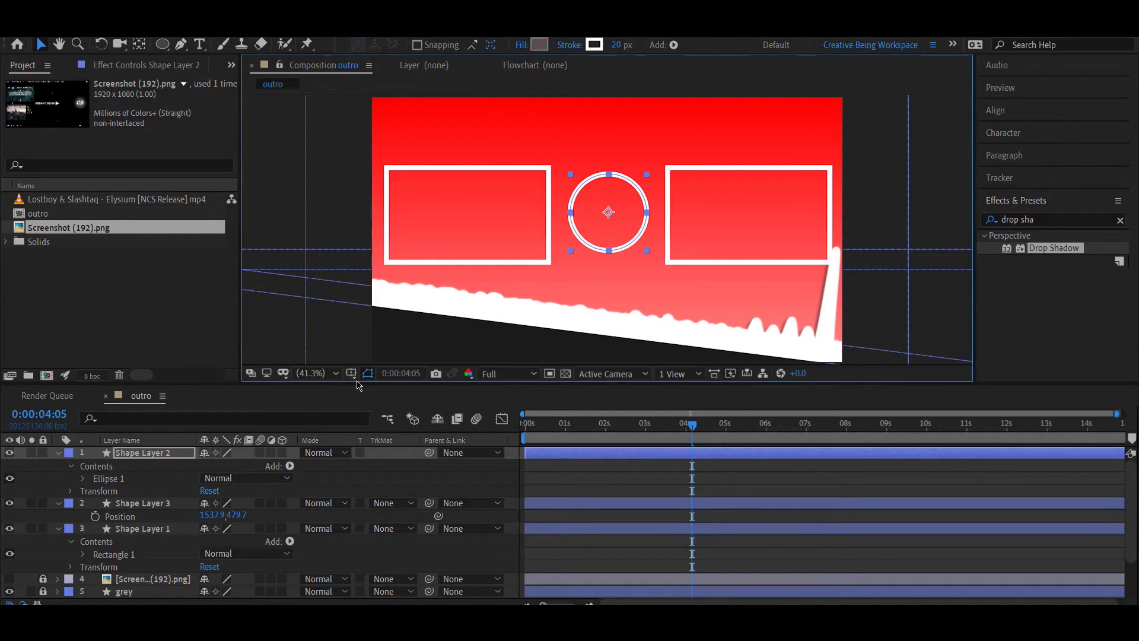
pyautogui.click(323, 372)
pyautogui.click(323, 109)
# - Rename the left rectangle's layer to "rect 1" and the right rectangle's layer to "rect 2"
pyautogui.click(146, 529)
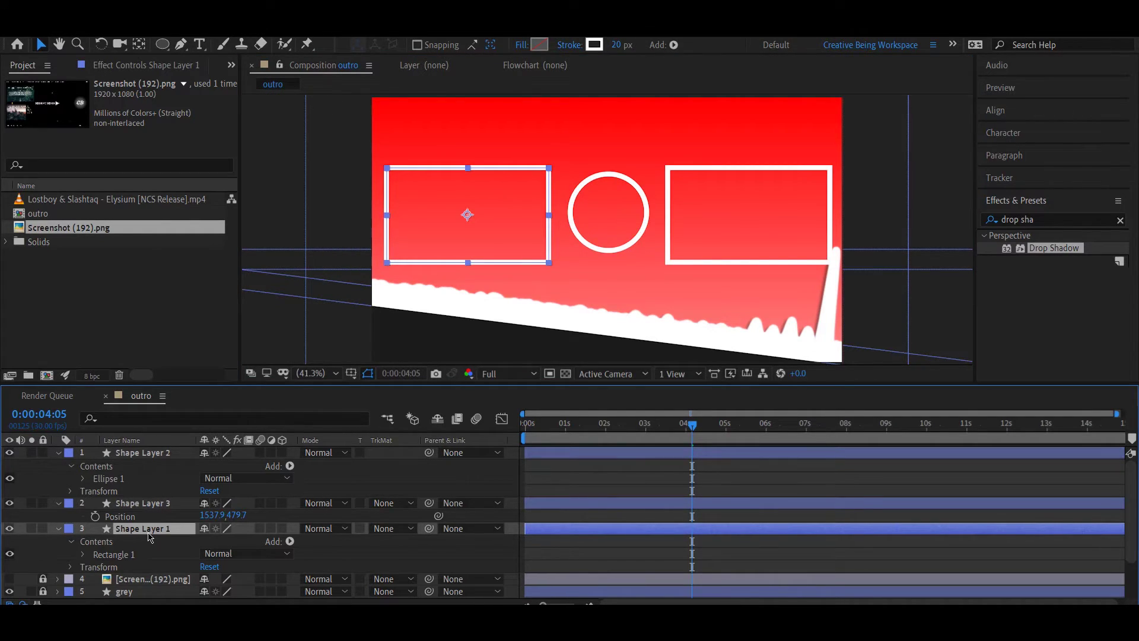
pyautogui.press('Return')
pyautogui.write('rec')
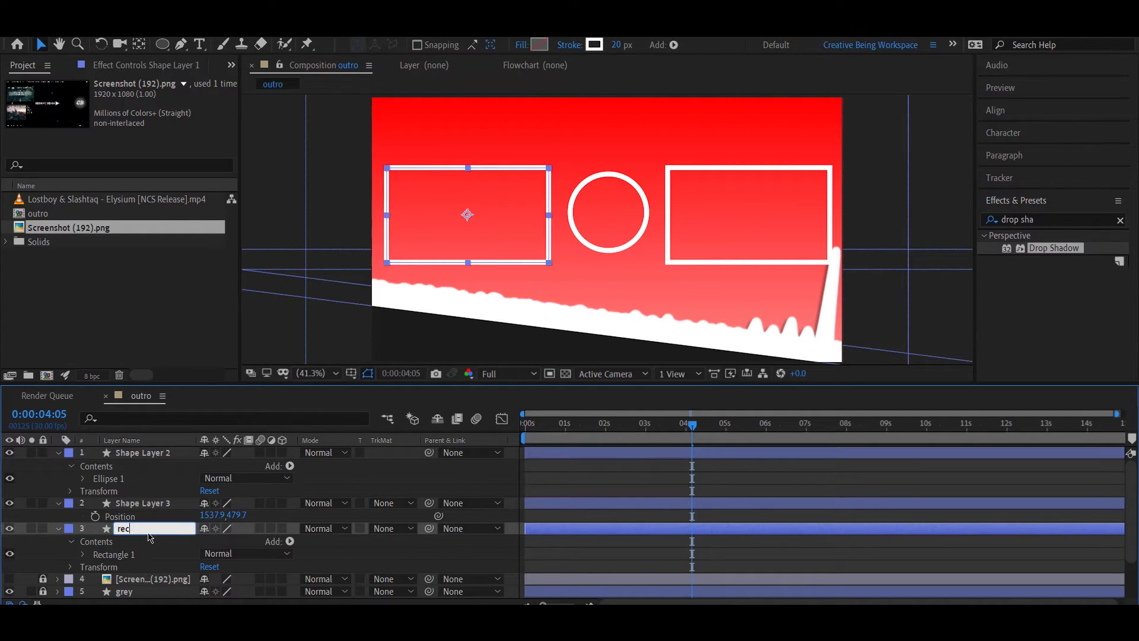
pyautogui.write('t 1')
pyautogui.press('Return')
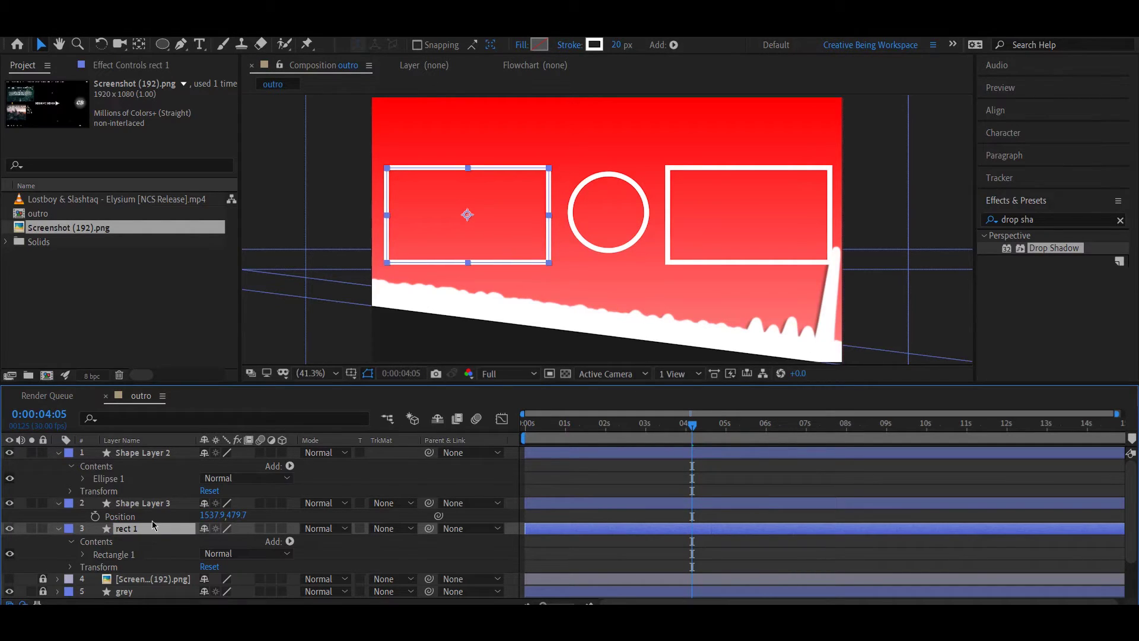
pyautogui.click(151, 504)
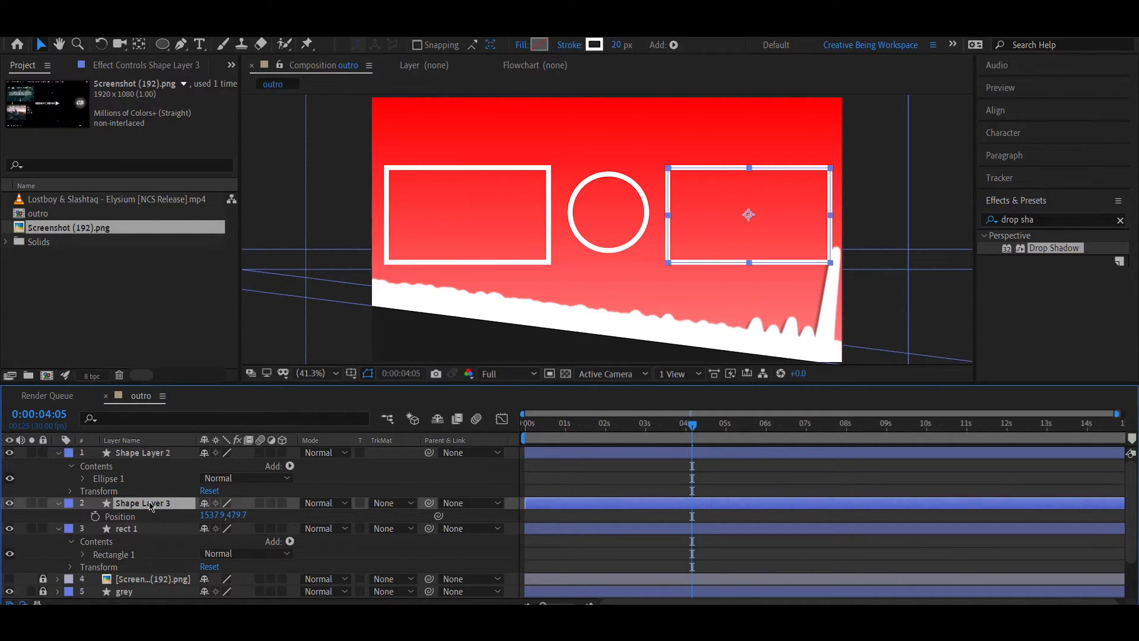
pyautogui.press('Return')
pyautogui.write('rect 2')
pyautogui.press('Return')
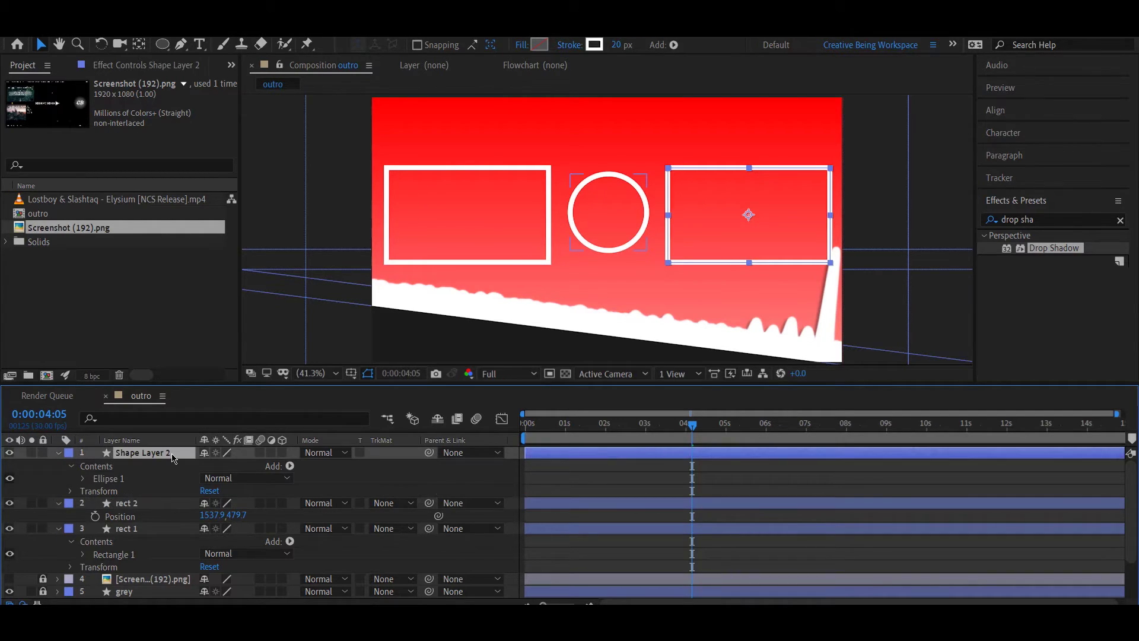
# - Rename the ellipse's shape layer to "circle"
pyautogui.click(172, 455)
pyautogui.press('Return')
pyautogui.write('circle')
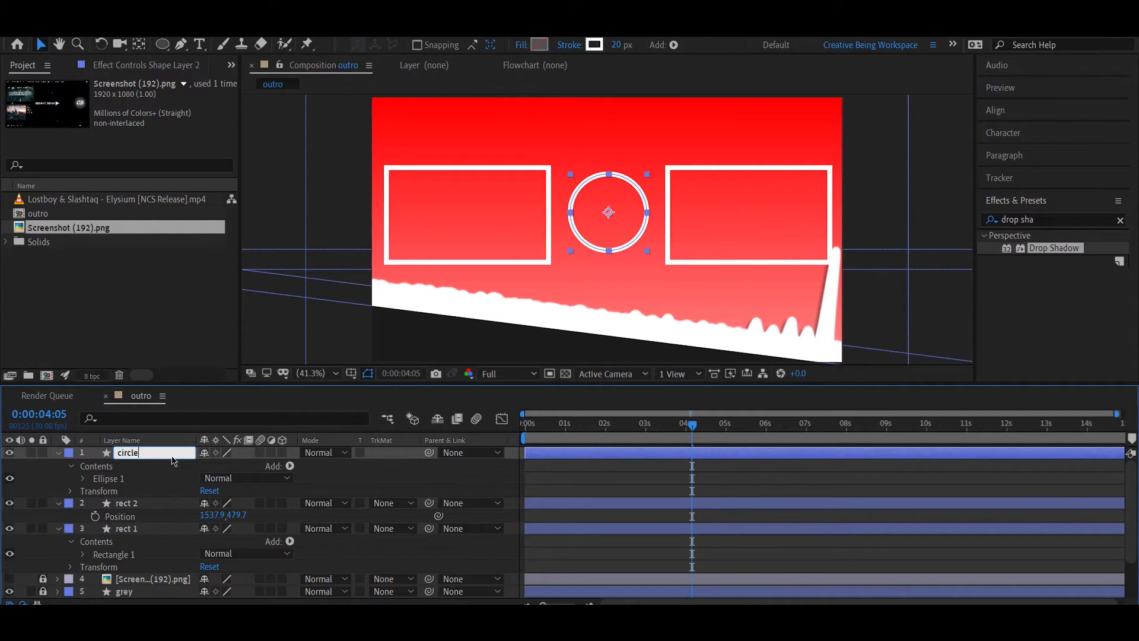
pyautogui.press('Return')
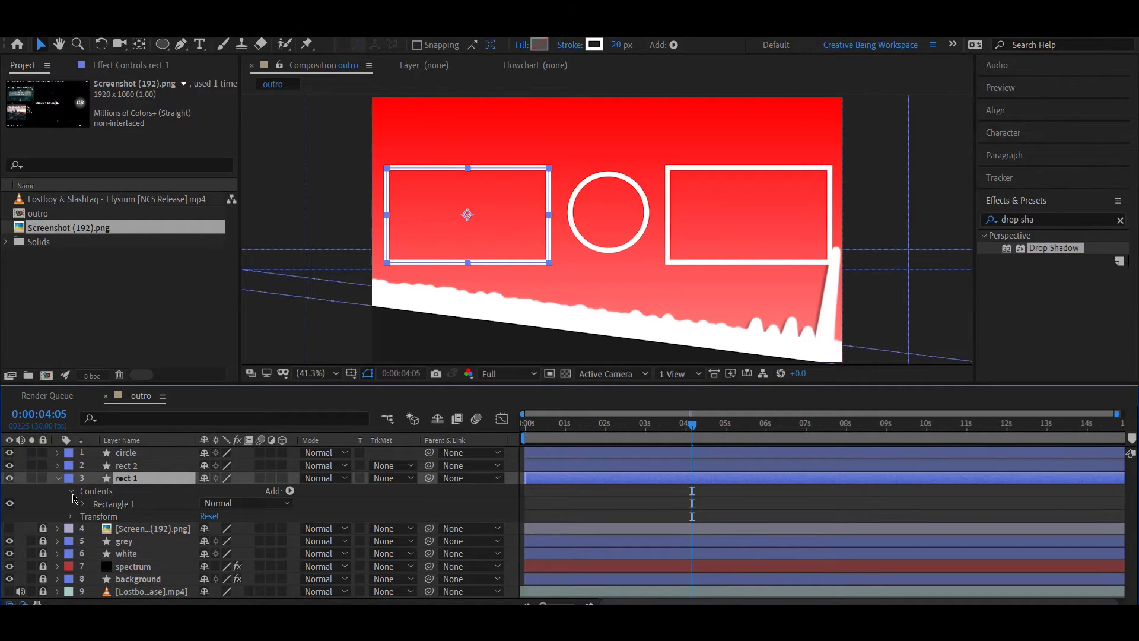
# - Set the Stroke Width of the rect 1 layer's rectangle to 25
pyautogui.click(58, 478)
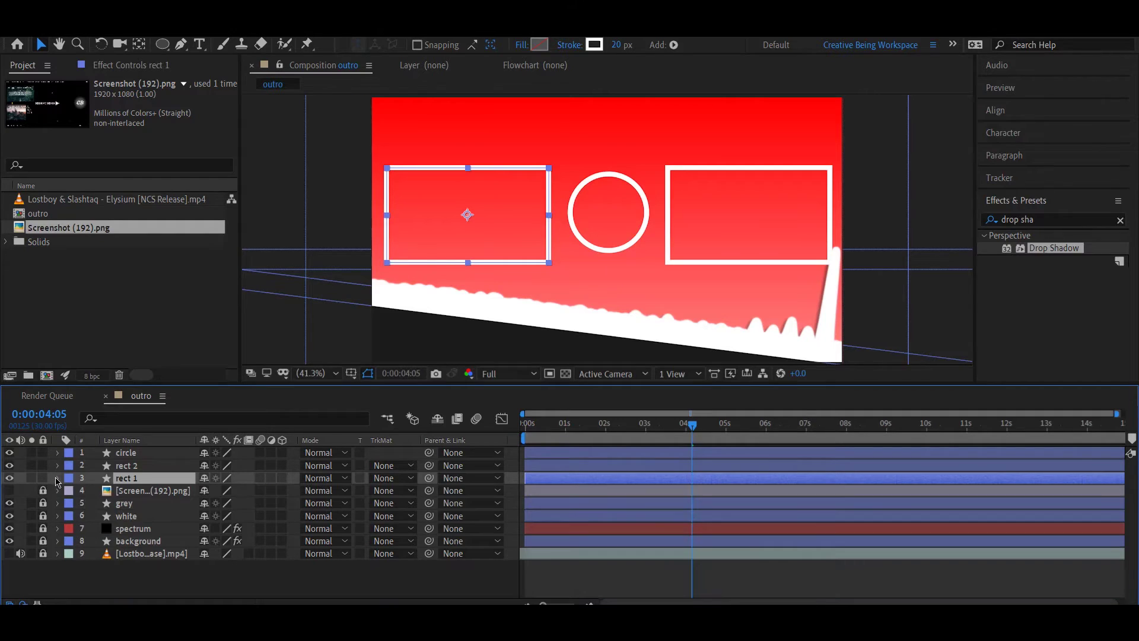
pyautogui.click(58, 478)
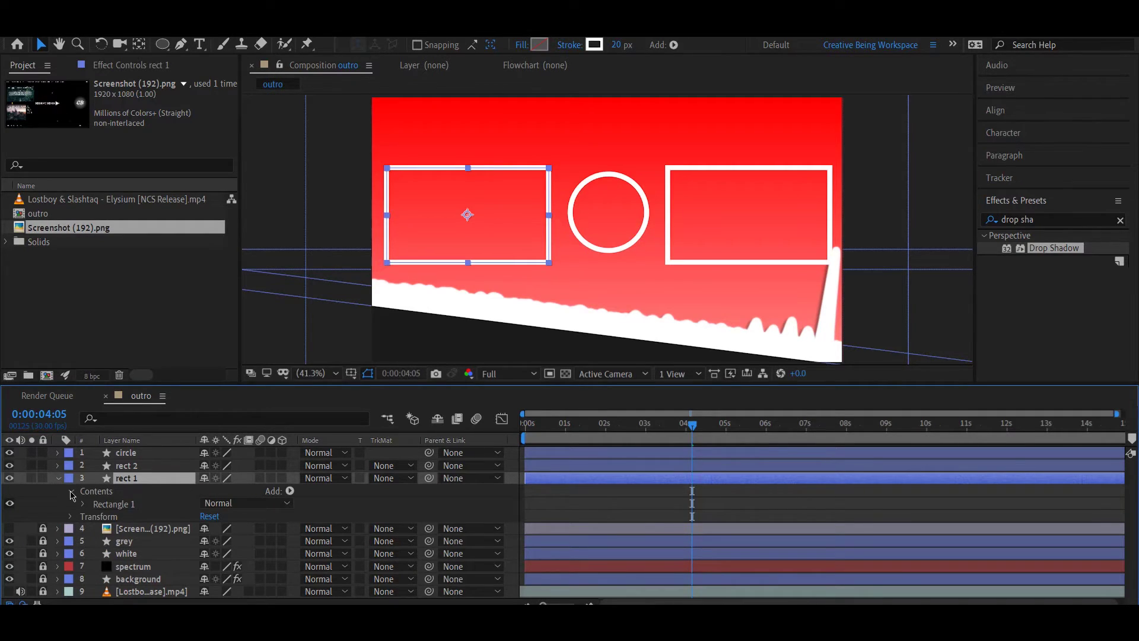
pyautogui.click(72, 492)
pyautogui.click(72, 491)
pyautogui.click(84, 505)
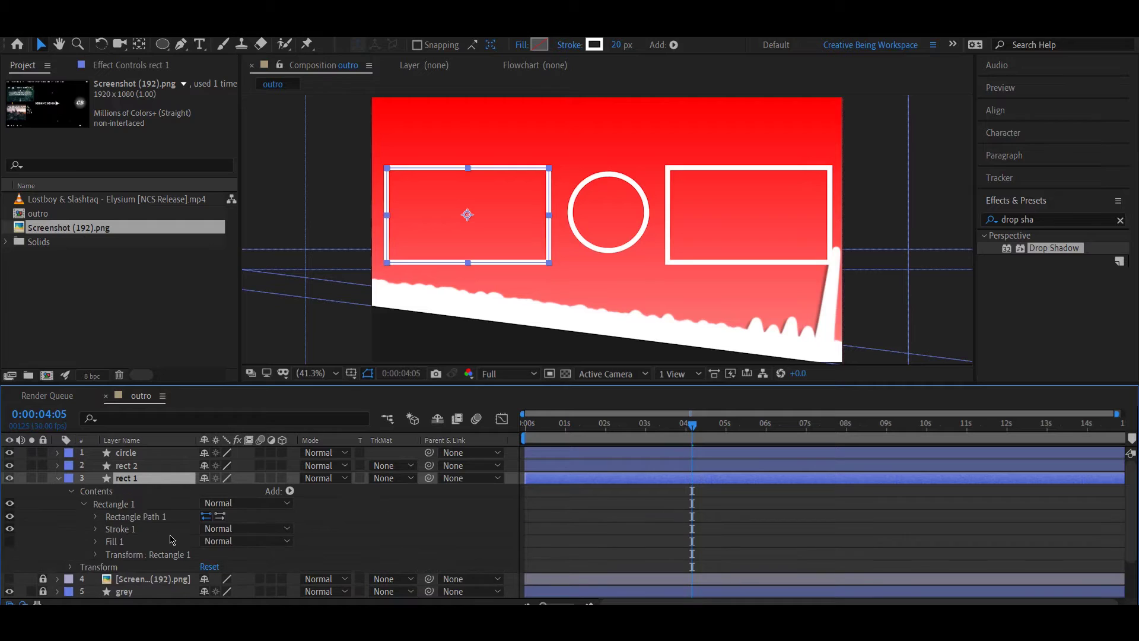
pyautogui.click(97, 529)
pyautogui.scroll(-5, 151, 541)
pyautogui.scroll(2, 267, 480)
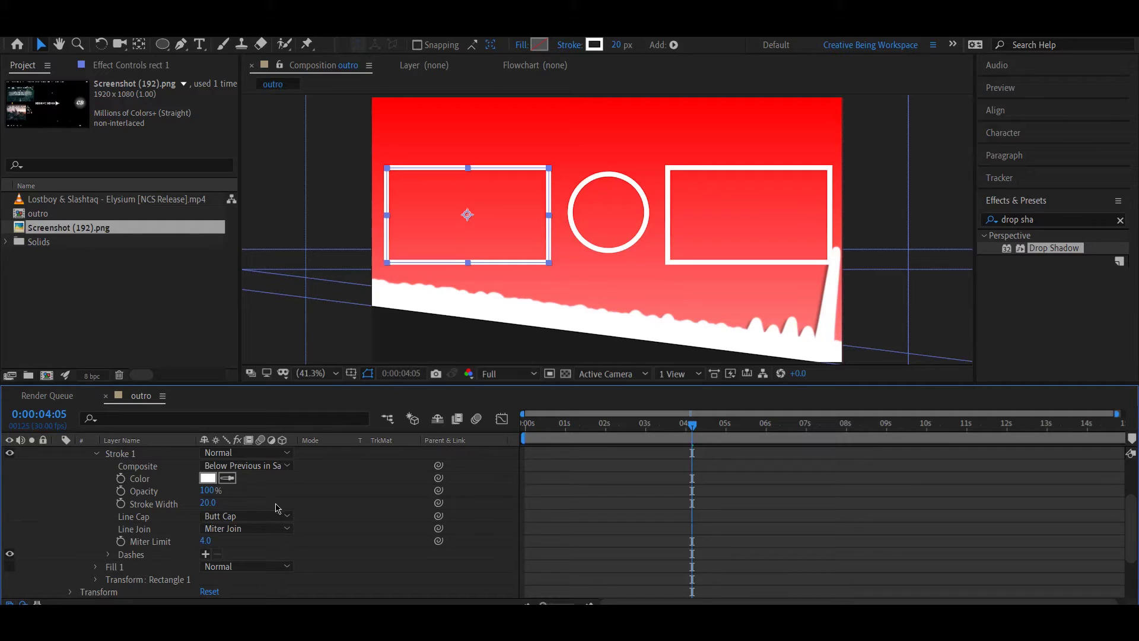
pyautogui.moveTo(205, 503); pyautogui.dragTo(209, 501)
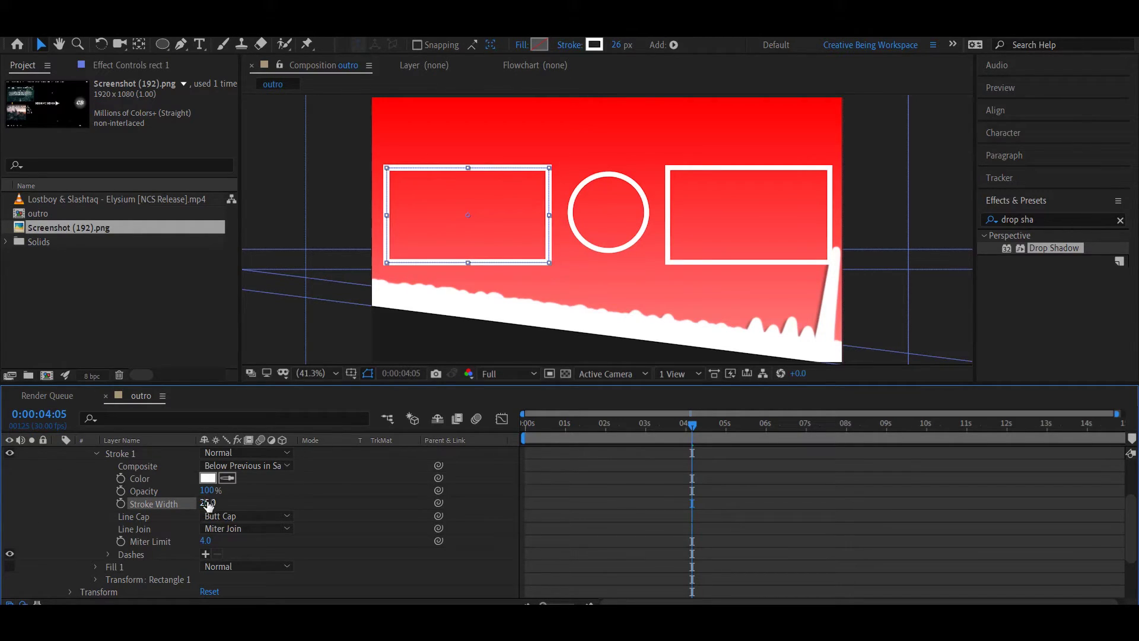
# - Give rect 1's stroke a Round Cap line cap and a Round Join line join
pyautogui.click(240, 518)
pyautogui.click(235, 547)
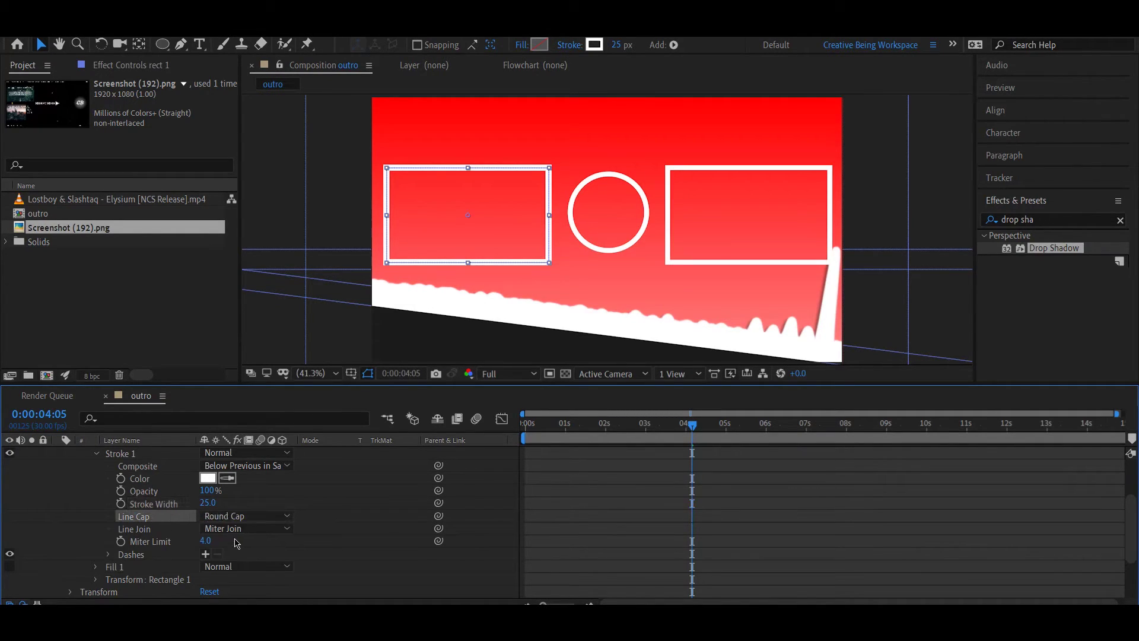
pyautogui.click(223, 533)
pyautogui.click(233, 559)
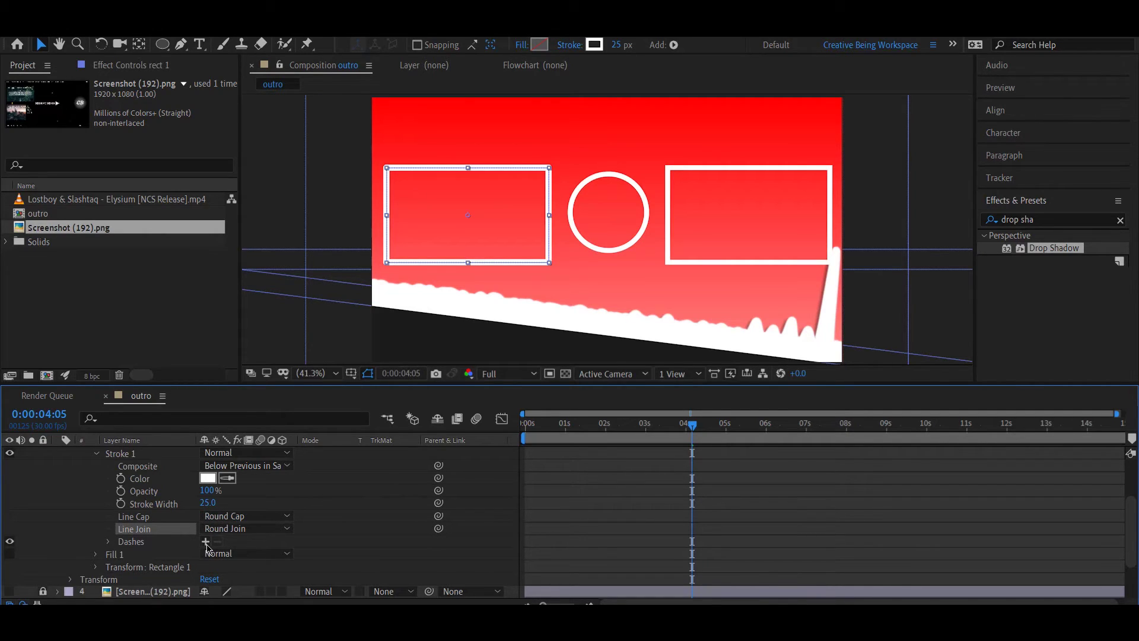
# - Add dashes to rect 1's stroke with a Dash length of 105 and collapse the layer
pyautogui.click(206, 541)
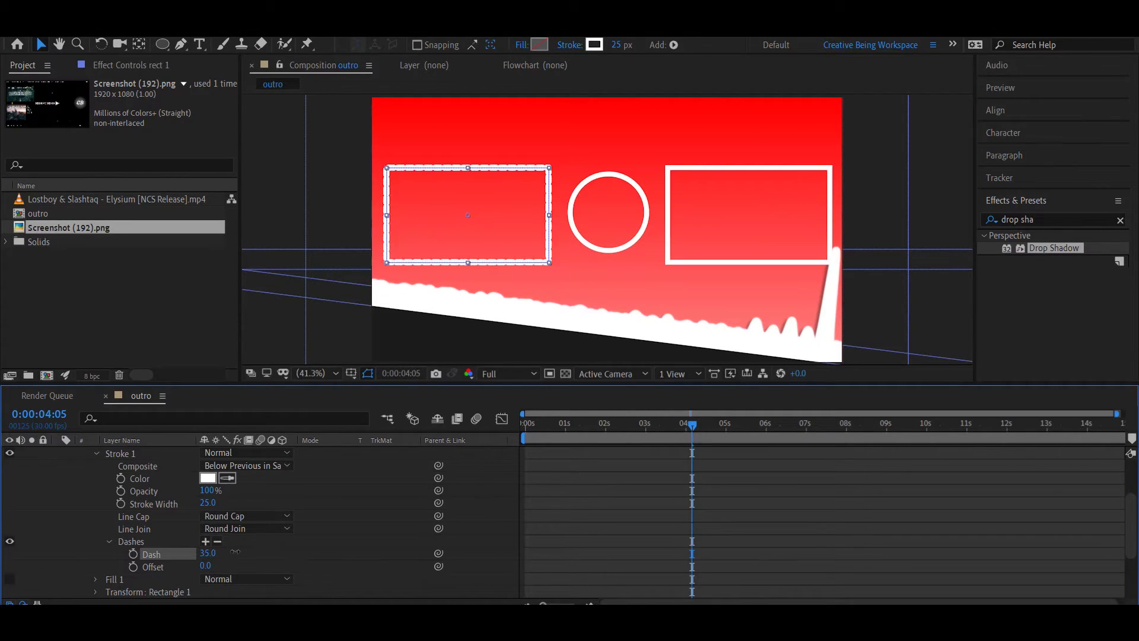
pyautogui.moveTo(236, 552); pyautogui.dragTo(290, 551)
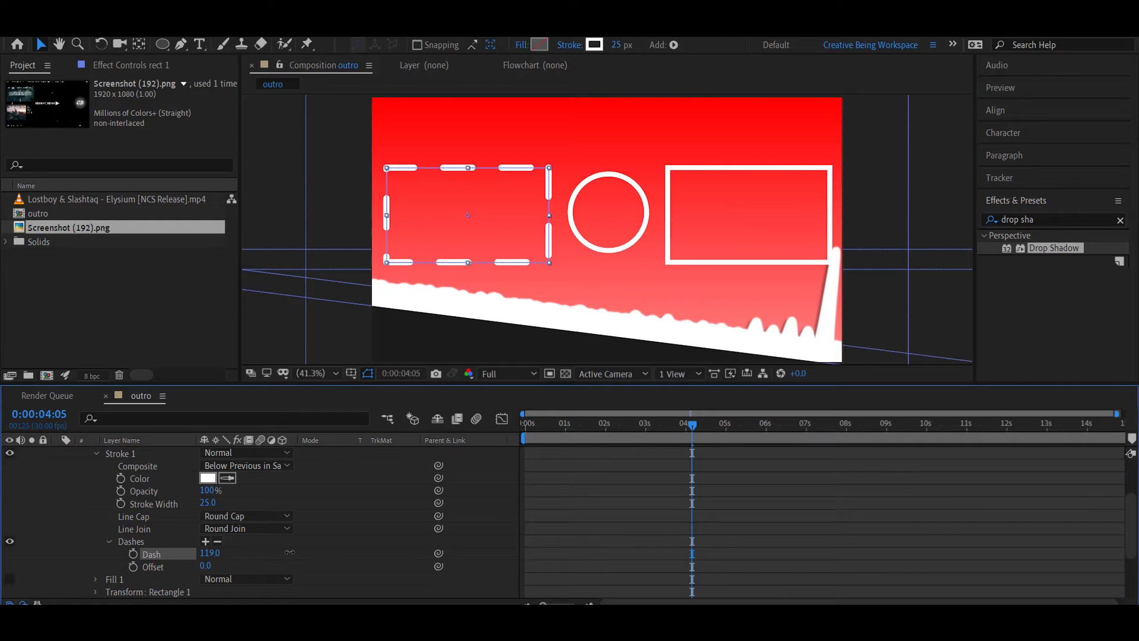
pyautogui.click(210, 551)
pyautogui.write('105')
pyautogui.press('Return')
pyautogui.scroll(3, 118, 504)
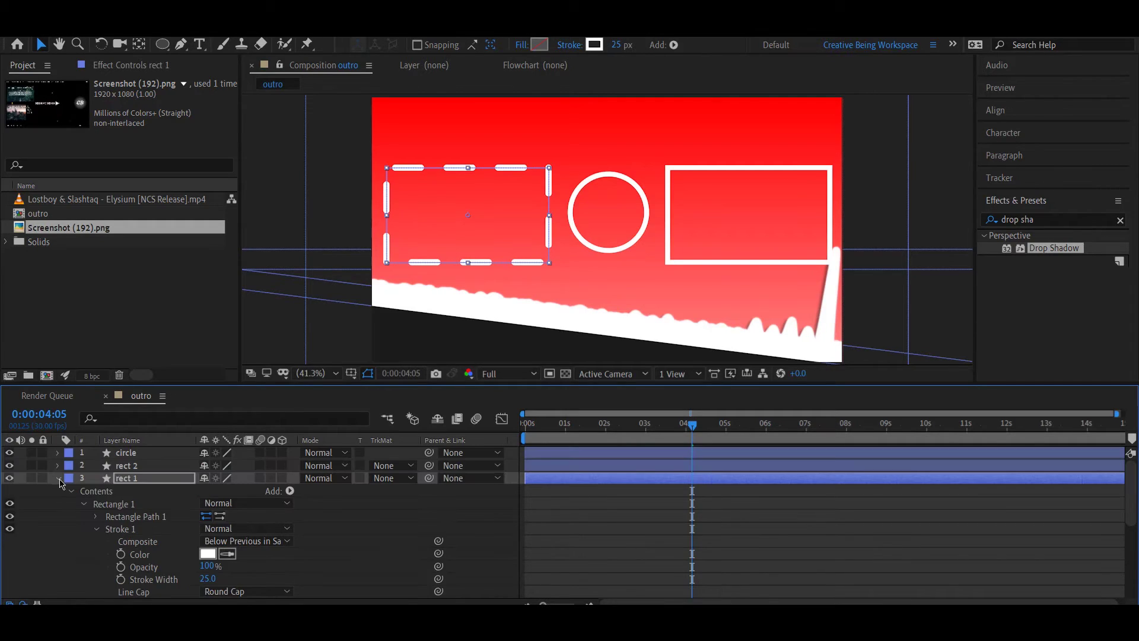
pyautogui.click(57, 477)
# - Expand the stroke properties of the rect 2 layer and set its Stroke Width to 25
pyautogui.click(57, 465)
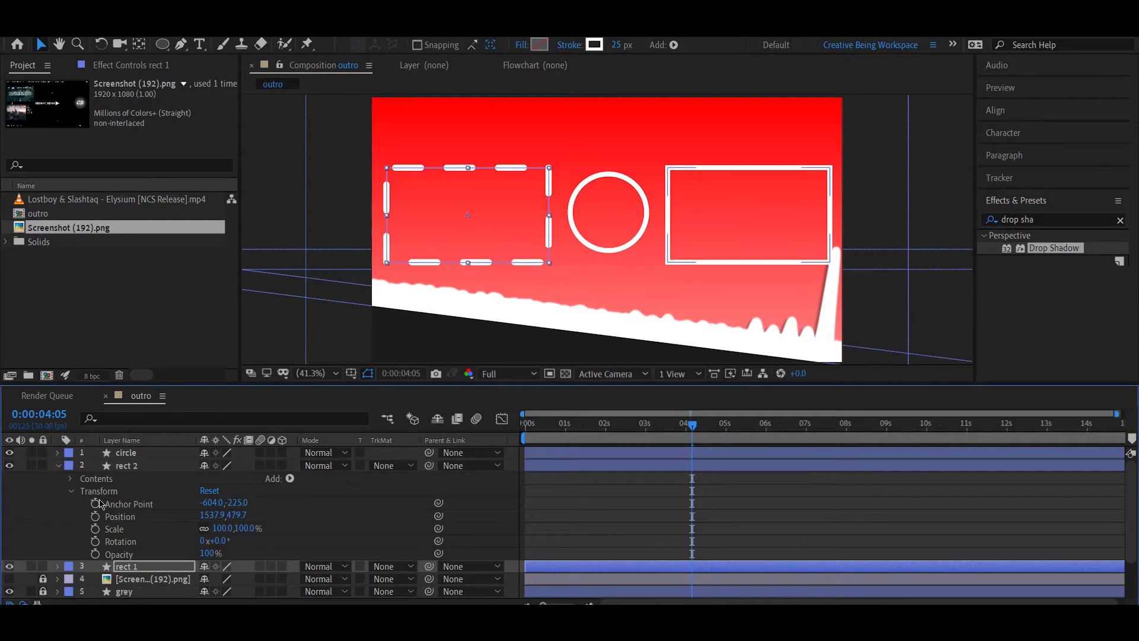
pyautogui.click(70, 478)
pyautogui.click(82, 490)
pyautogui.scroll(-1, 153, 540)
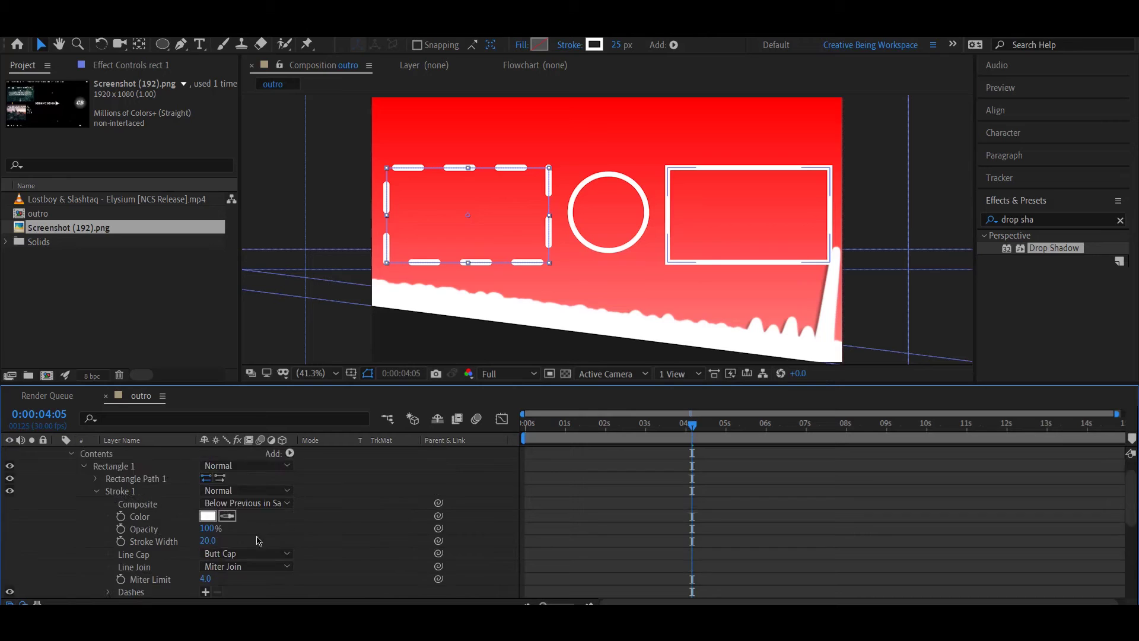
pyautogui.scroll(-1, 256, 535)
pyautogui.moveTo(212, 503); pyautogui.dragTo(215, 503)
# - Give rect 2's stroke a Round Cap line cap and a Round Join line join
pyautogui.click(246, 515)
pyautogui.click(253, 547)
pyautogui.click(245, 529)
pyautogui.click(245, 561)
# - Add dashes to rect 2's stroke with a Dash length of 105
pyautogui.scroll(-1, 245, 534)
pyautogui.click(205, 503)
pyautogui.click(210, 515)
pyautogui.write('105')
pyautogui.press('Return')
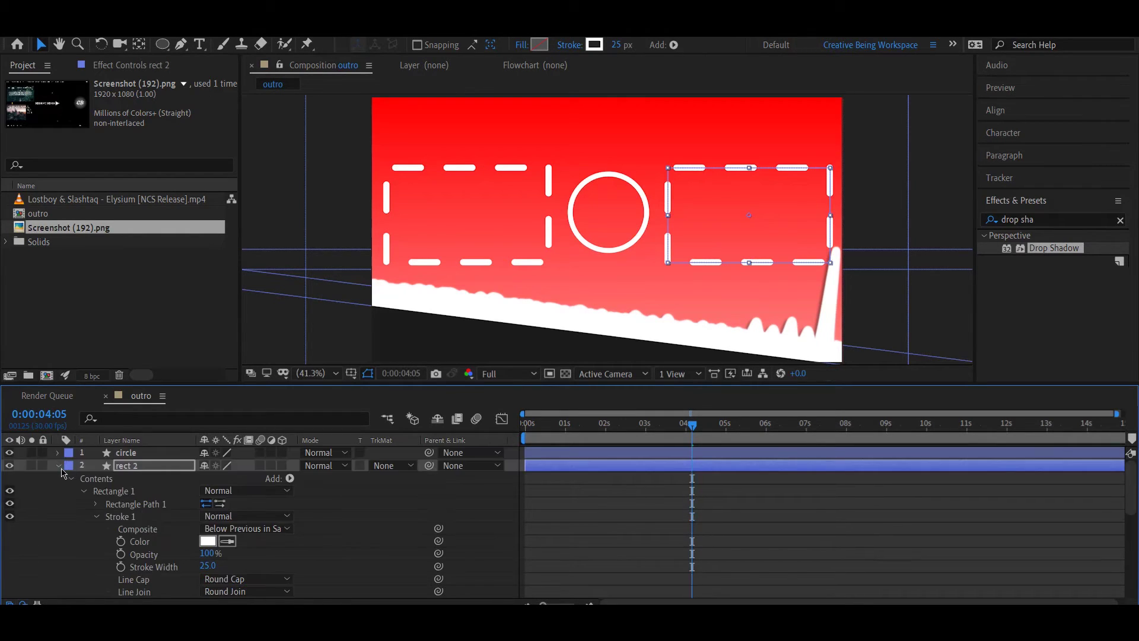
# - Give the circle's stroke Round Cap and Round Join and add dashes with a Dash length of 130
pyautogui.click(246, 555)
pyautogui.click(206, 541)
pyautogui.click(207, 554)
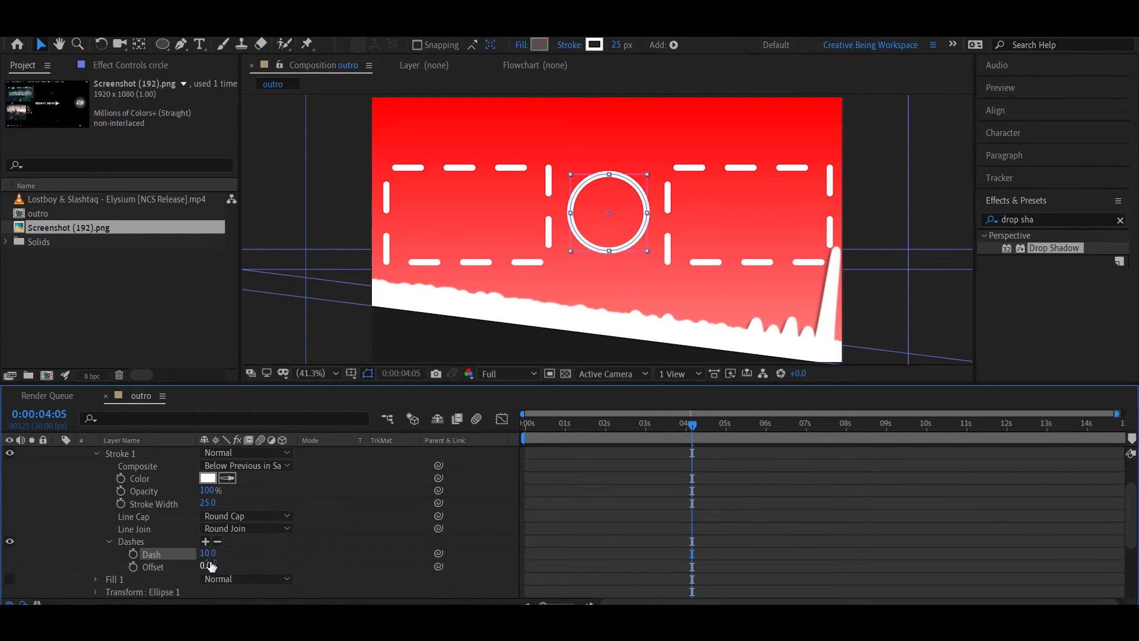
pyautogui.write('130')
pyautogui.press('Return')
# - Set the circle's Stroke Width to 22 and collapse the layer
pyautogui.click(207, 502)
pyautogui.write('22')
pyautogui.press('Return')
pyautogui.scroll(2, 178, 504)
pyautogui.click(57, 452)
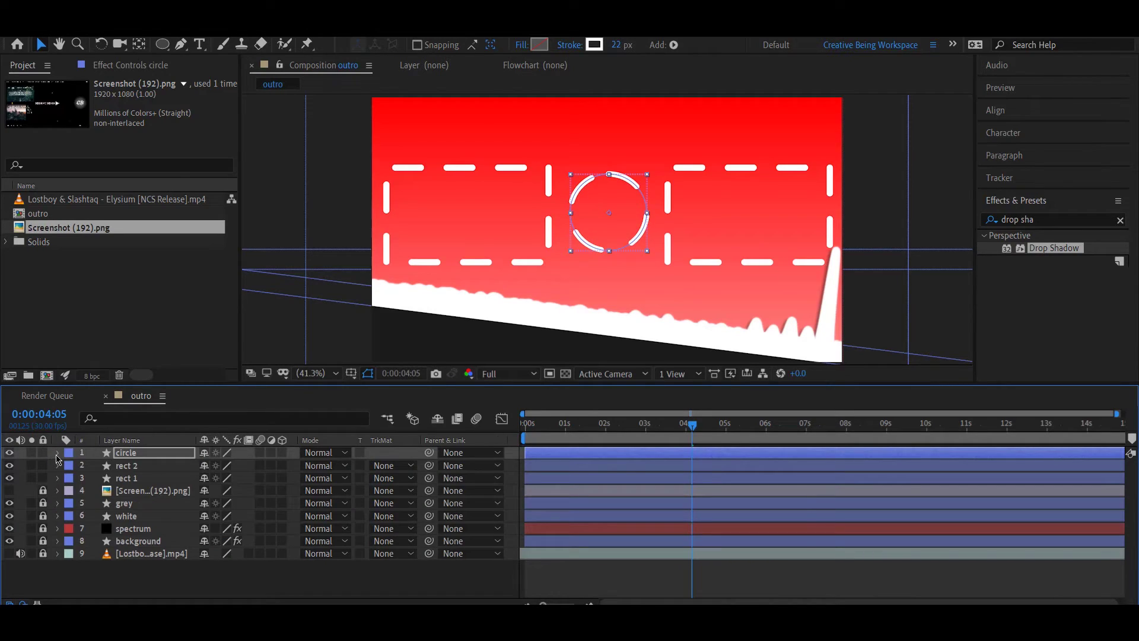
# - Move the rect 1, rect 2 and circle layers together slightly lower in the composition
pyautogui.moveTo(724, 426); pyautogui.dragTo(634, 431)
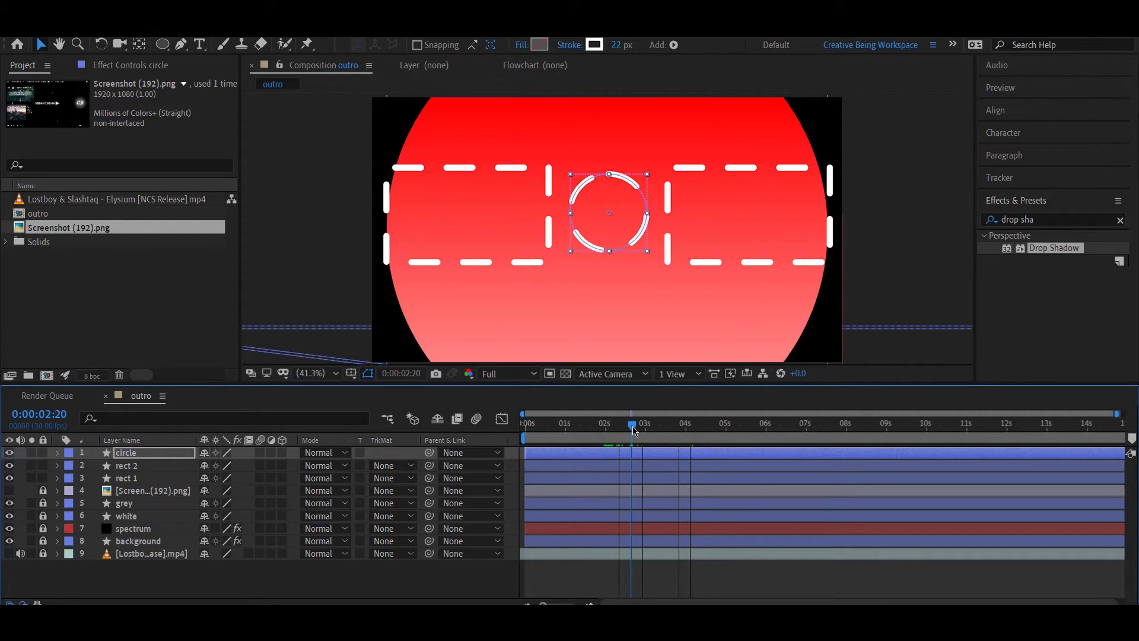
pyautogui.click(126, 478)
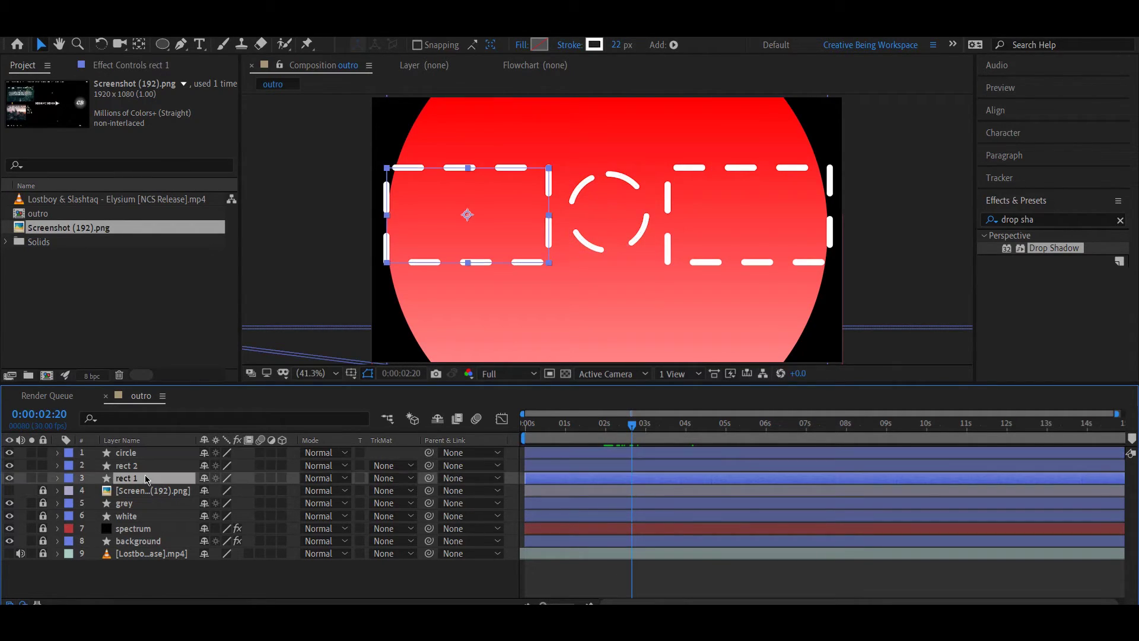
pyautogui.keyDown('ctrl'); pyautogui.click(143, 466); pyautogui.keyUp('ctrl')
pyautogui.keyDown('ctrl'); pyautogui.click(144, 454); pyautogui.keyUp('ctrl')
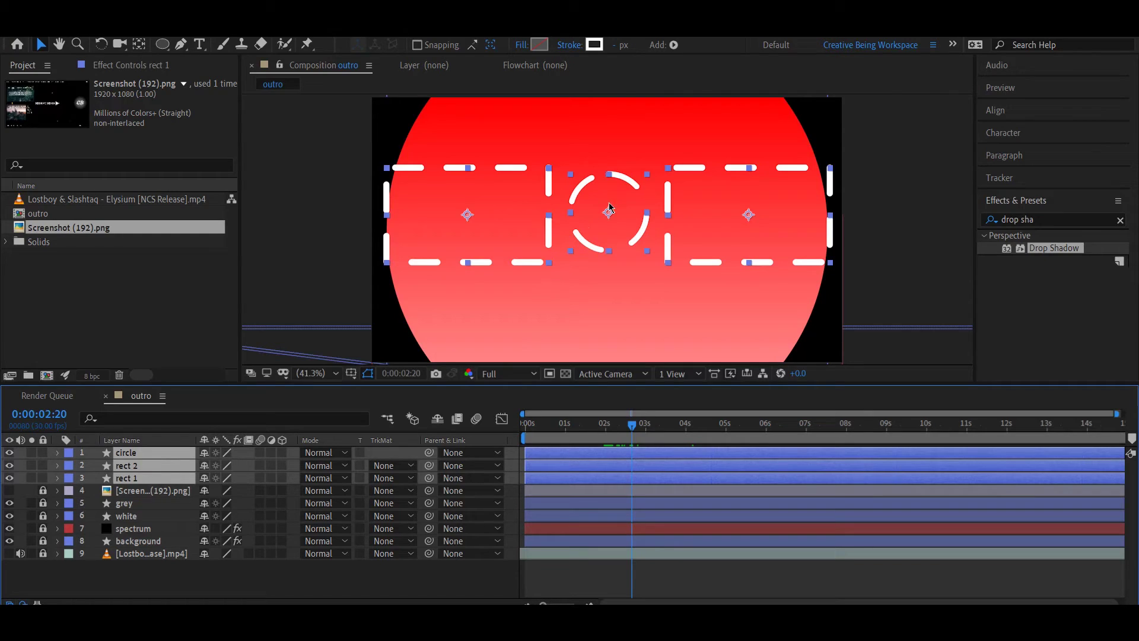
pyautogui.moveTo(608, 215); pyautogui.dragTo(608, 223)
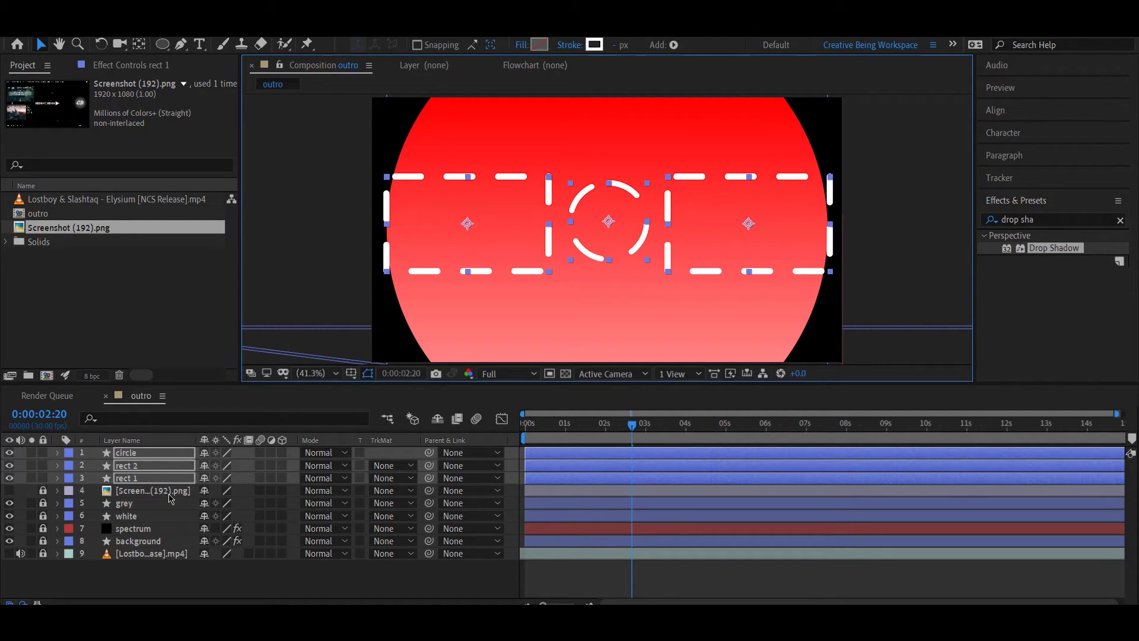
# - Add Scale keyframes of 0% to the circle, rect 2 and rect 1 at 0:00:02:17
pyautogui.press('p')
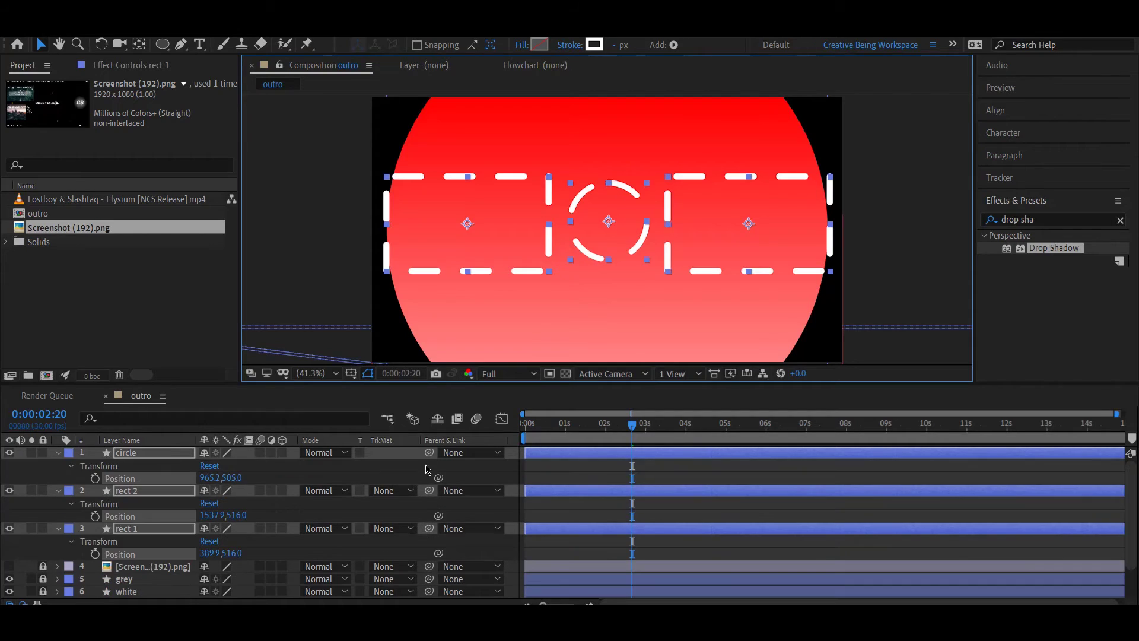
pyautogui.moveTo(629, 430); pyautogui.dragTo(631, 430)
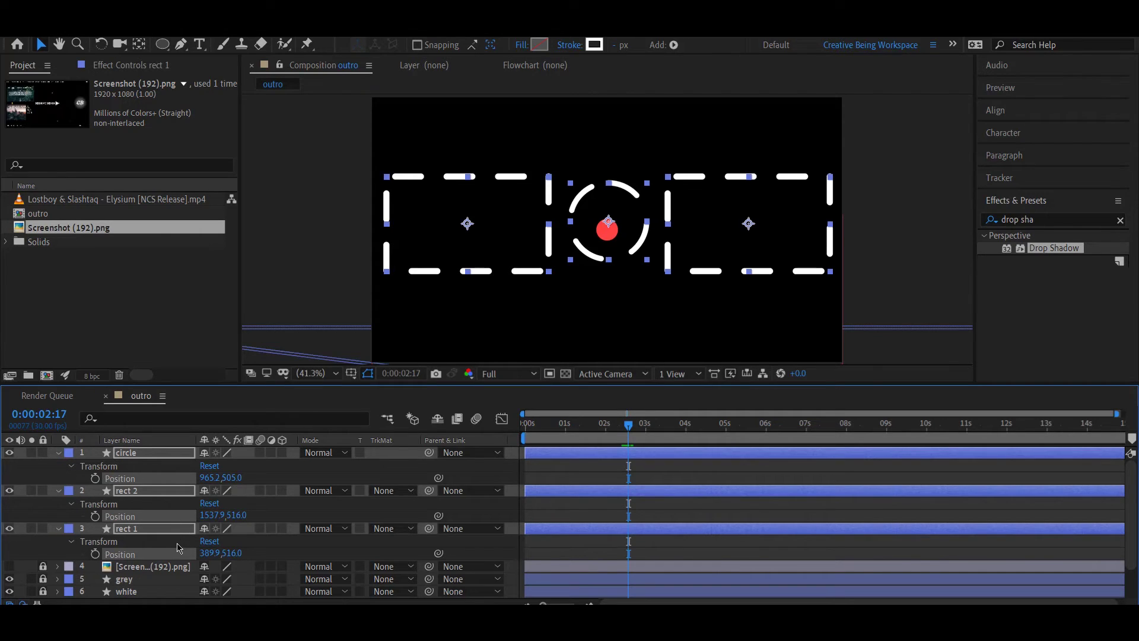
pyautogui.press('s')
pyautogui.click(95, 466)
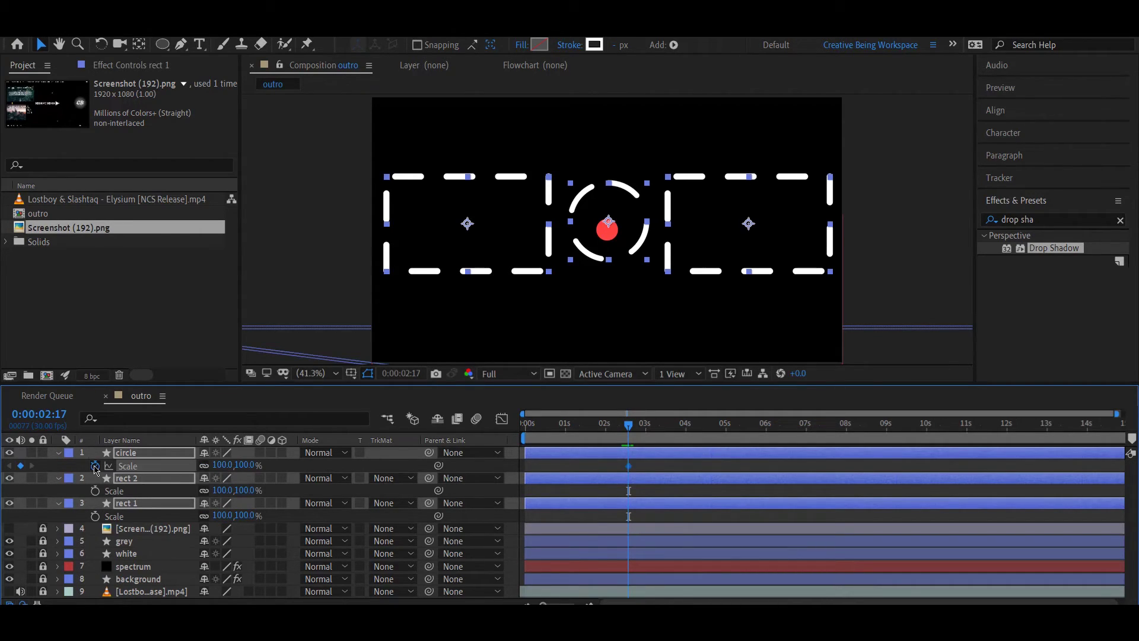
pyautogui.click(220, 465)
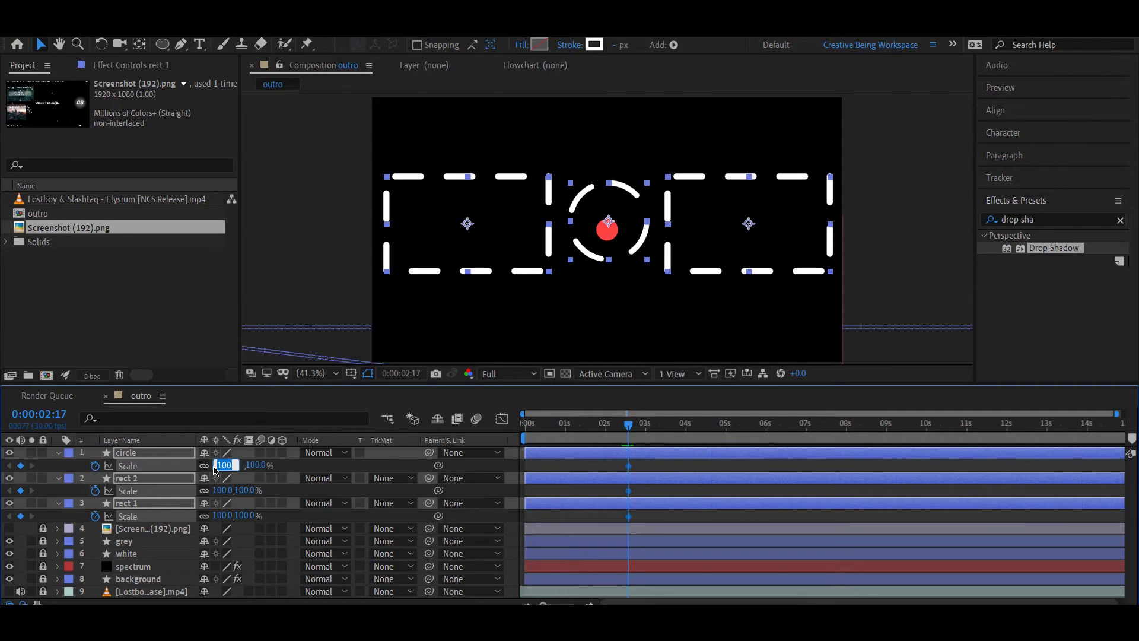
pyautogui.write('0')
pyautogui.press('Return')
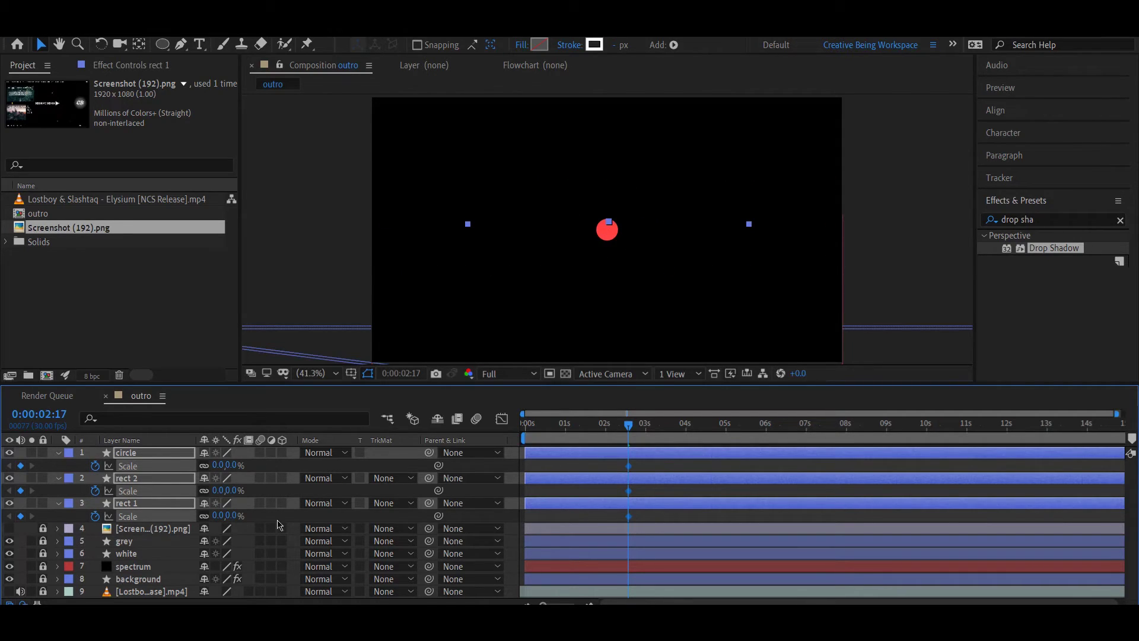
# - Set the Scale of the circle, rect 2 and rect 1 to 100% at 0:00:02:22
pyautogui.moveTo(630, 424); pyautogui.dragTo(637, 436)
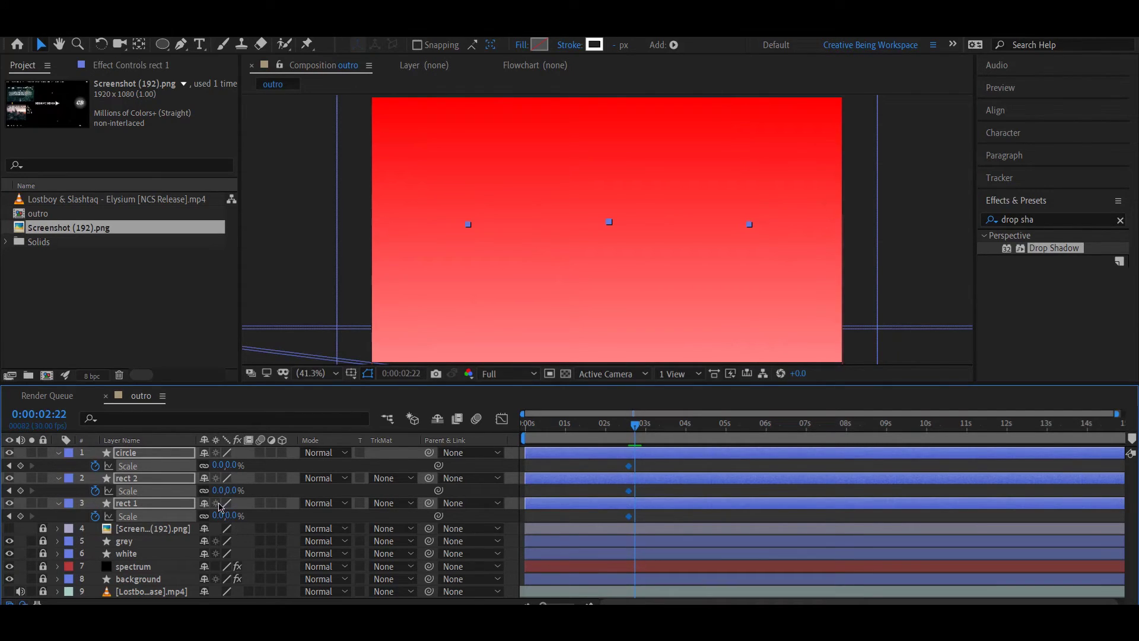
pyautogui.click(216, 466)
pyautogui.write('100')
pyautogui.press('Return')
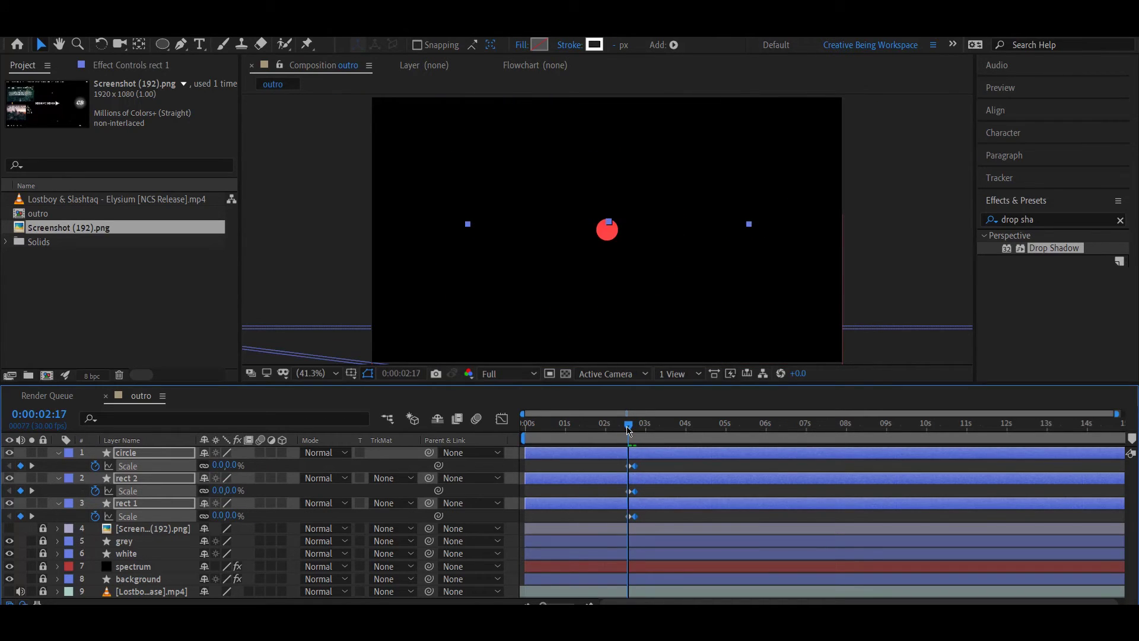
# - Apply Easy Ease to the Scale keyframes of the circle and both rectangles and adjust their speed curve
pyautogui.moveTo(637, 426); pyautogui.dragTo(615, 522)
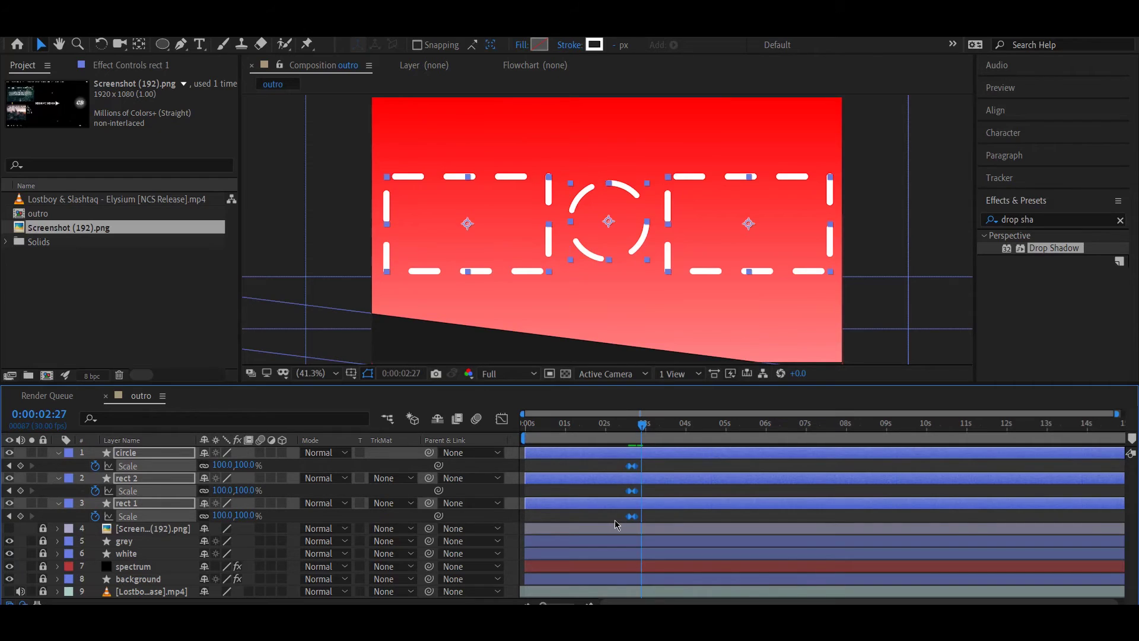
pyautogui.rightClick(634, 467)
pyautogui.moveTo(761, 456)
pyautogui.click(833, 503)
pyautogui.click(502, 418)
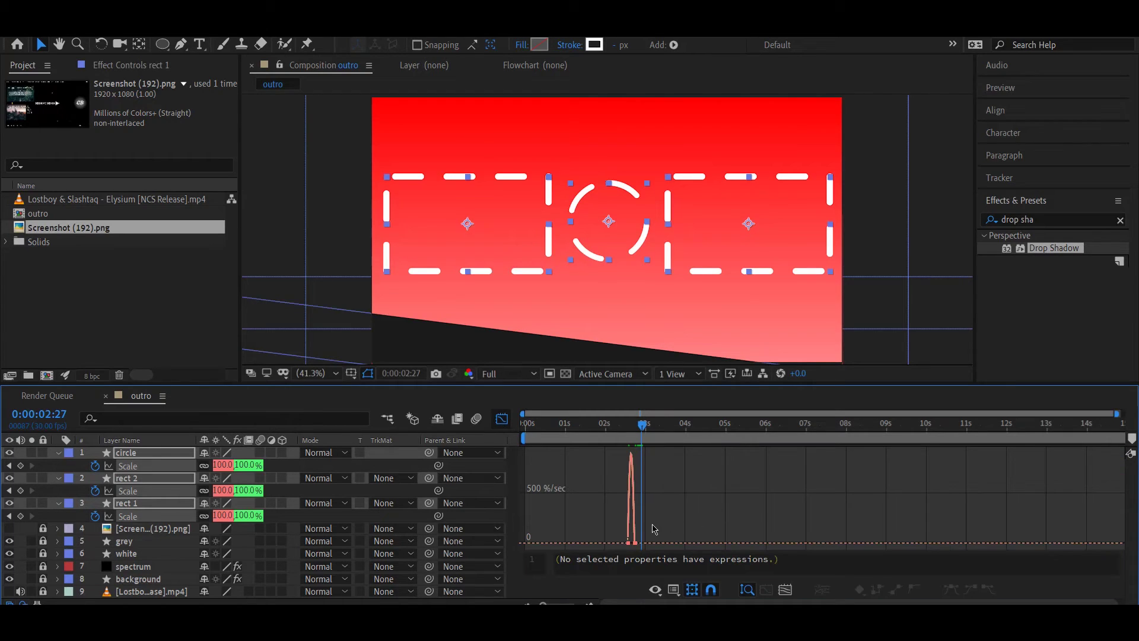
pyautogui.moveTo(653, 523); pyautogui.dragTo(603, 537)
pyautogui.scroll(3, 632, 536)
pyautogui.scroll(2, 636, 541)
pyautogui.hotkey('shift', 'F3')
# - Add a starting keyframe for the circle's stroke dash Offset at 0:00:02:17
pyautogui.click(636, 426)
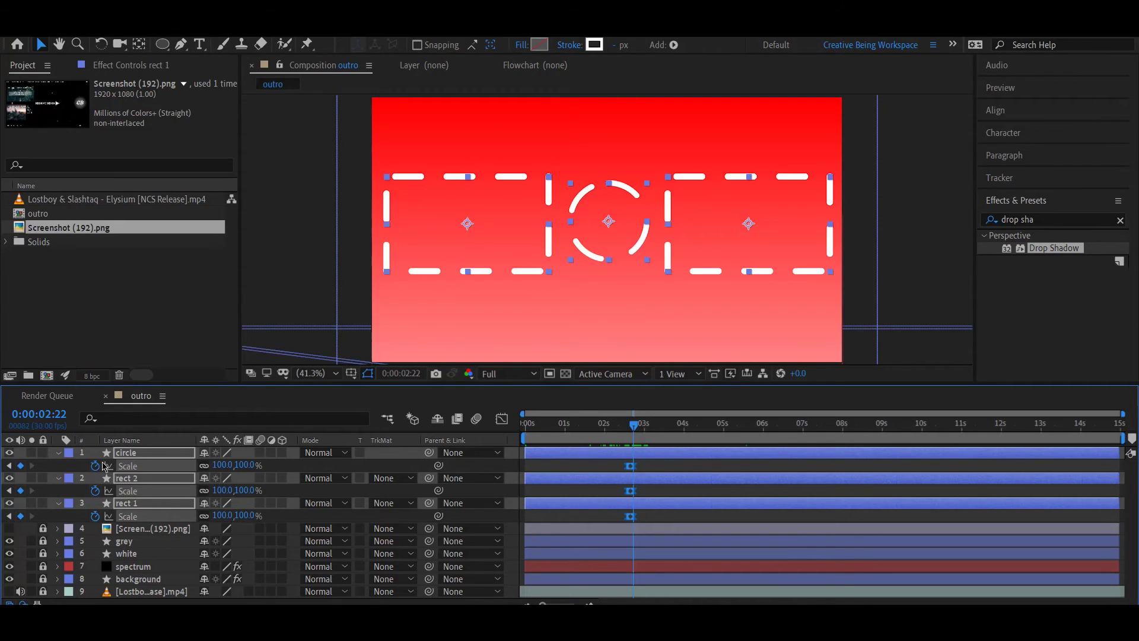
pyautogui.click(58, 452)
pyautogui.click(59, 452)
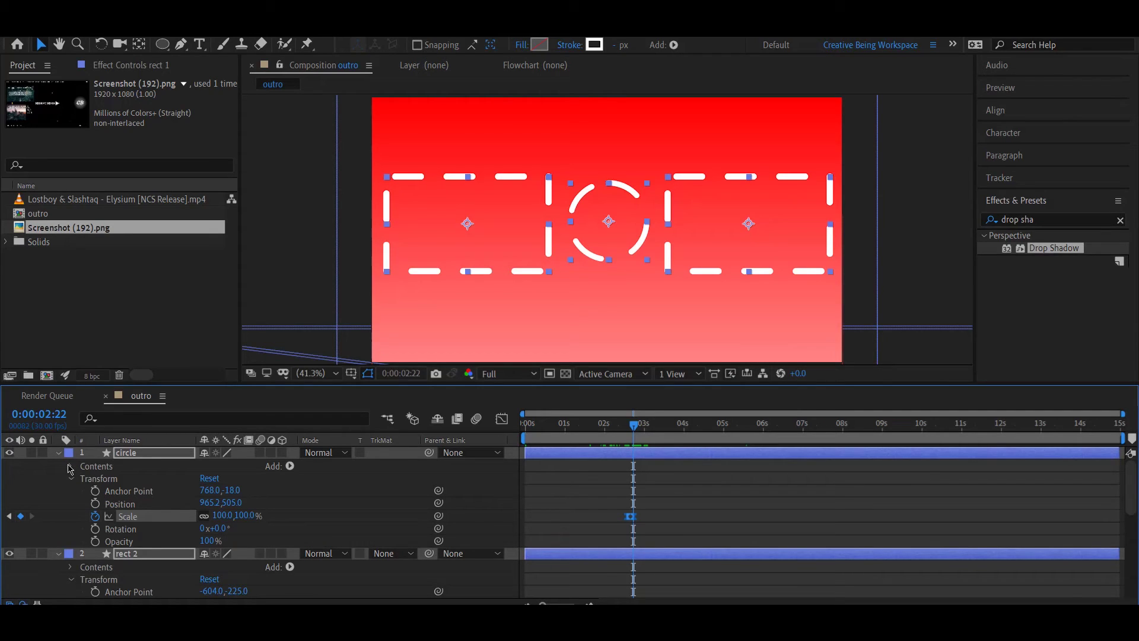
pyautogui.click(71, 466)
pyautogui.scroll(-5, 178, 522)
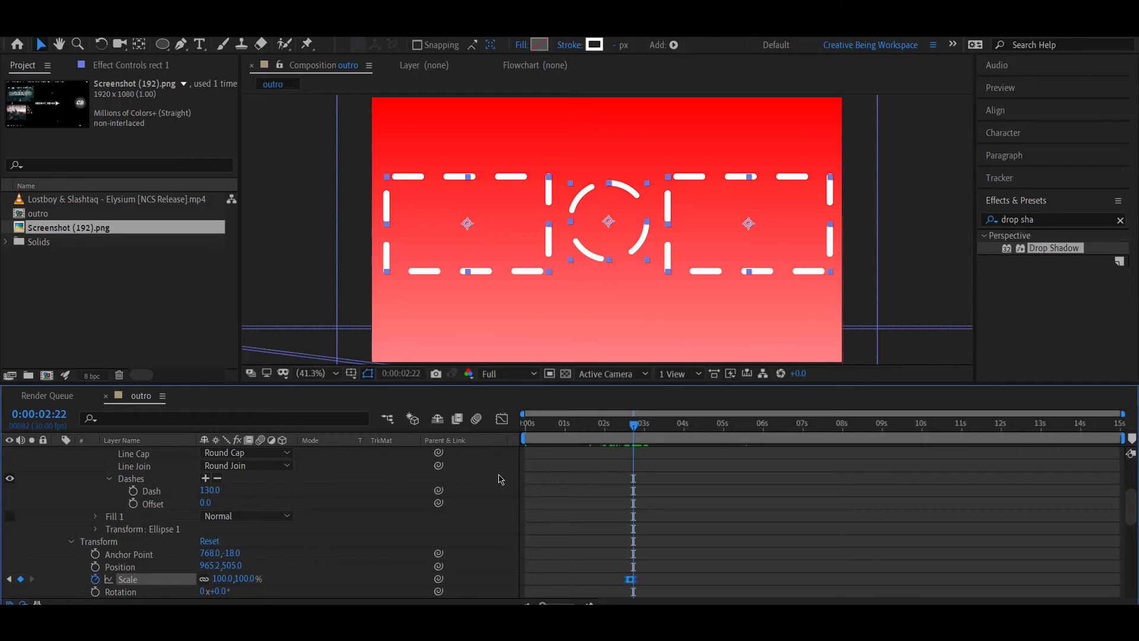
pyautogui.moveTo(633, 428); pyautogui.dragTo(626, 426)
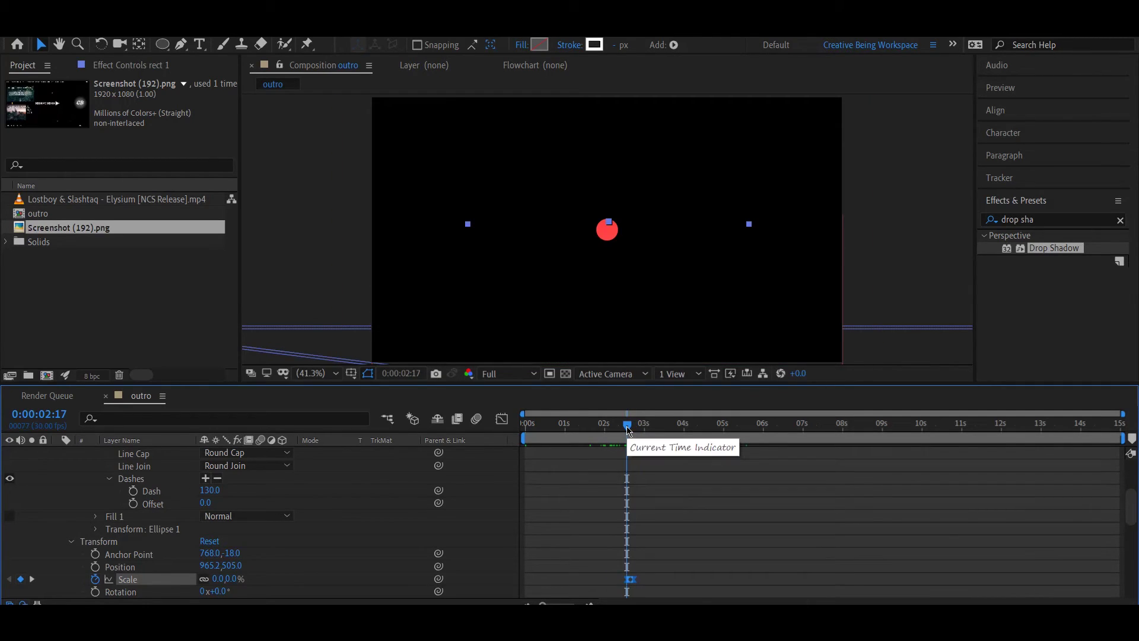
pyautogui.click(133, 504)
# - Add an ending dash Offset keyframe with a new value for the circle at 0:00:14:29 and check the motion
pyautogui.moveTo(627, 426); pyautogui.dragTo(1063, 426)
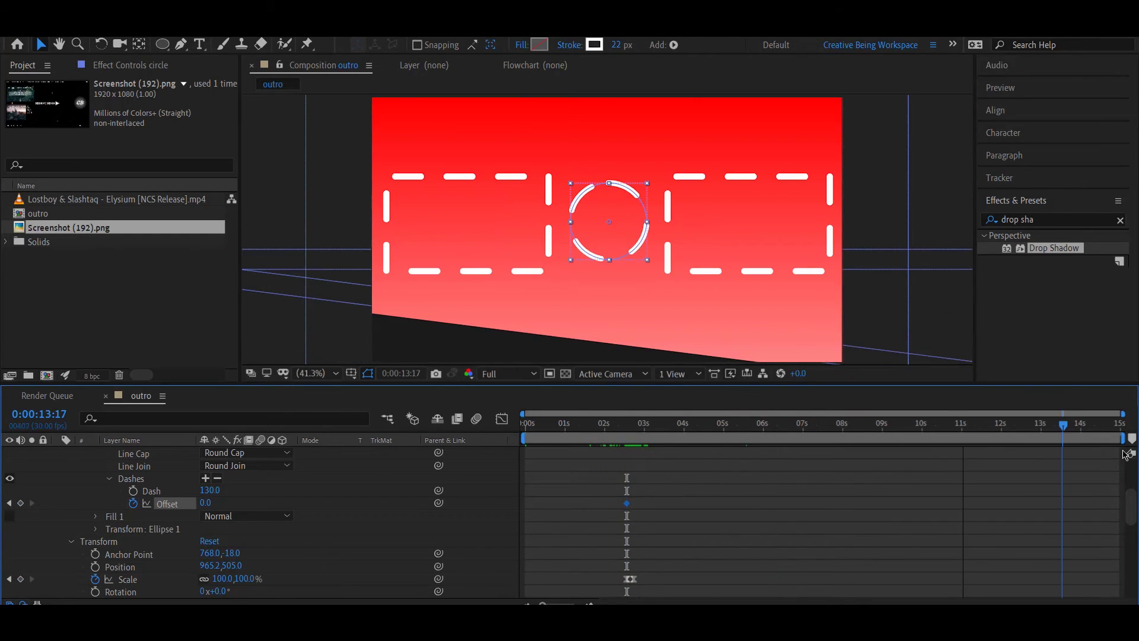
pyautogui.moveTo(1123, 454); pyautogui.dragTo(1119, 454)
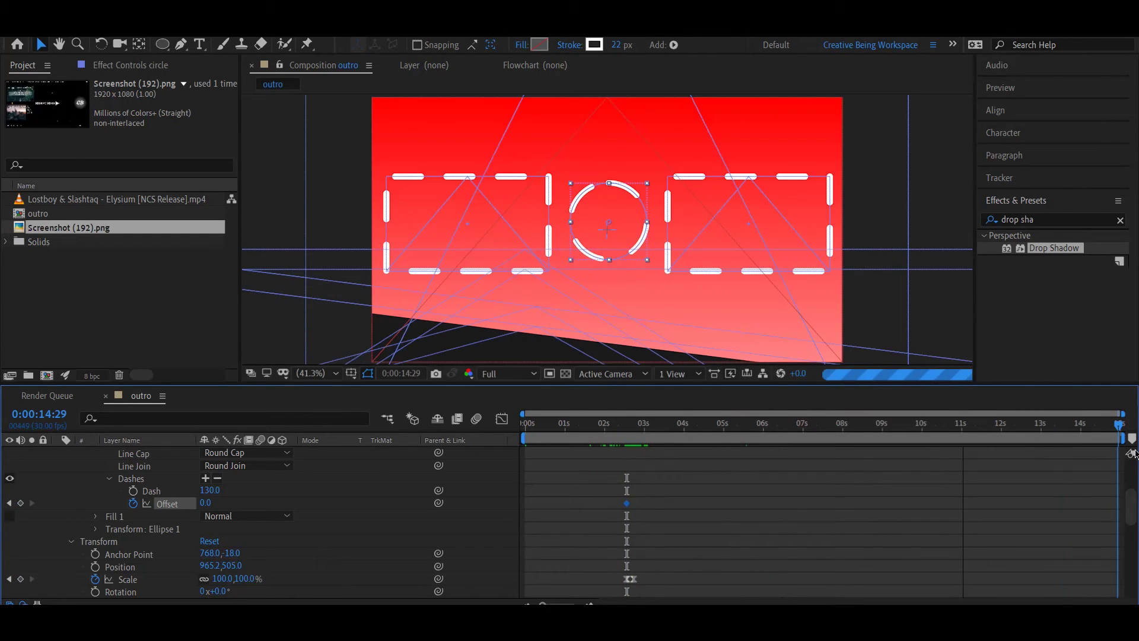
pyautogui.click(205, 503)
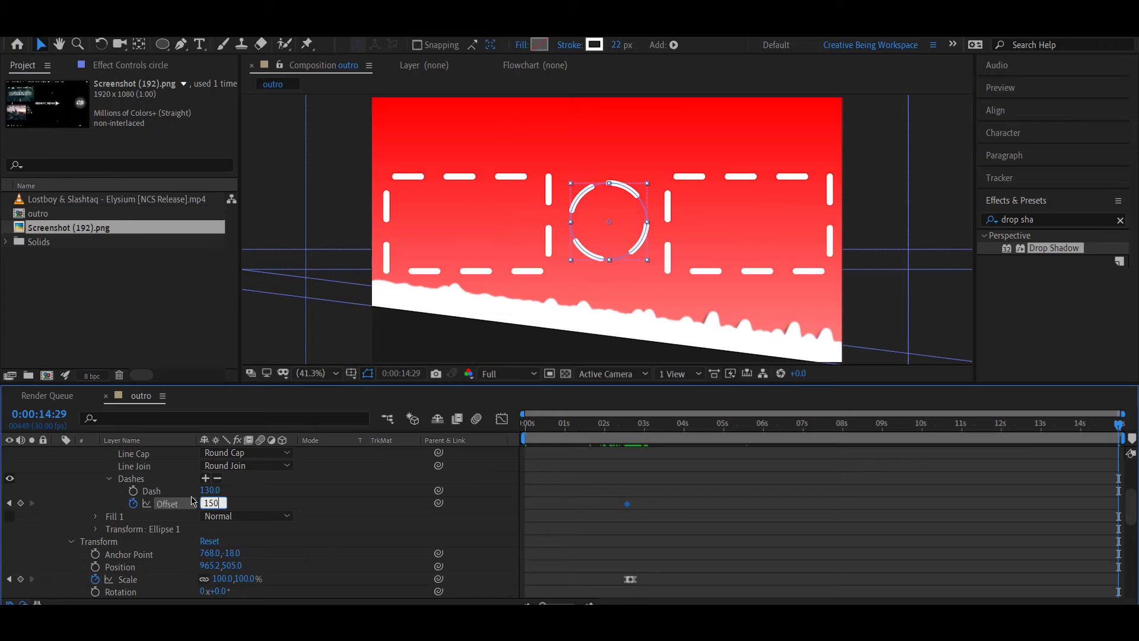
pyautogui.press('Return')
pyautogui.moveTo(953, 425); pyautogui.dragTo(1075, 474)
# - Keyframe the dash Offset of rect 1 and rect 2 from the moment they scale in, with new end values at 0:00:14:29
pyautogui.scroll(-5, 663, 528)
pyautogui.scroll(3, 663, 527)
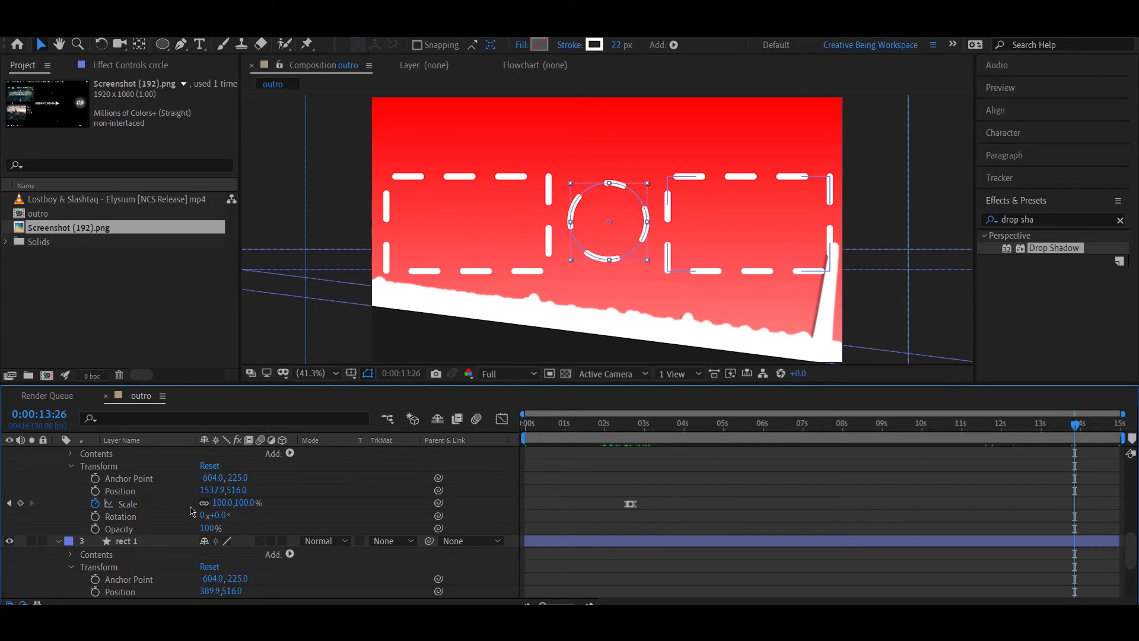
pyautogui.scroll(-2, 190, 510)
pyautogui.scroll(2, 189, 511)
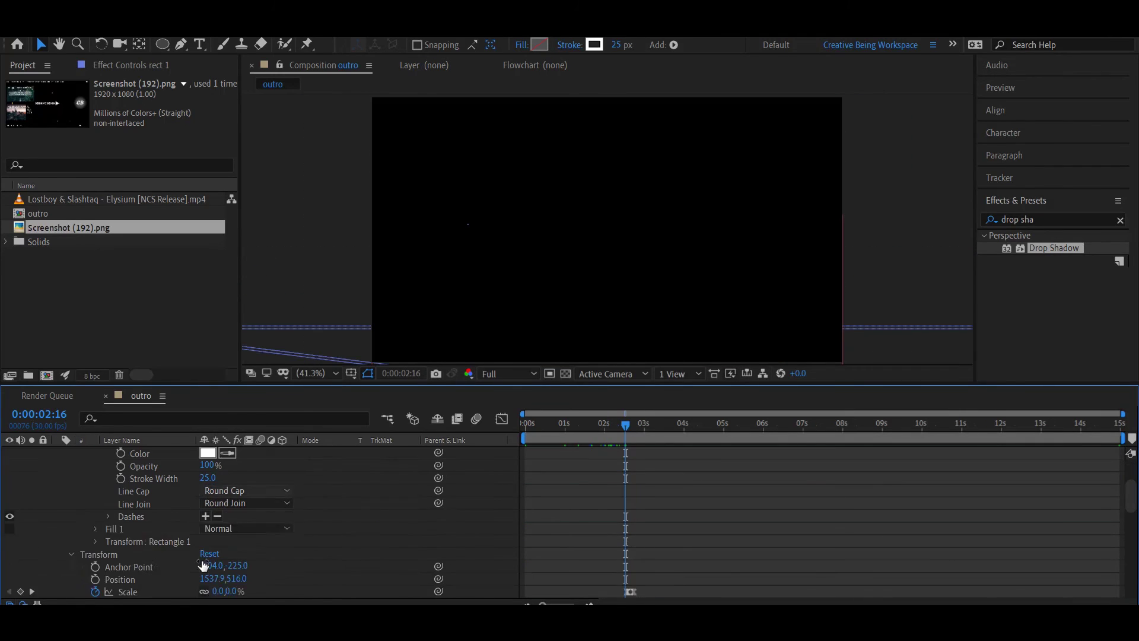
pyautogui.click(204, 541)
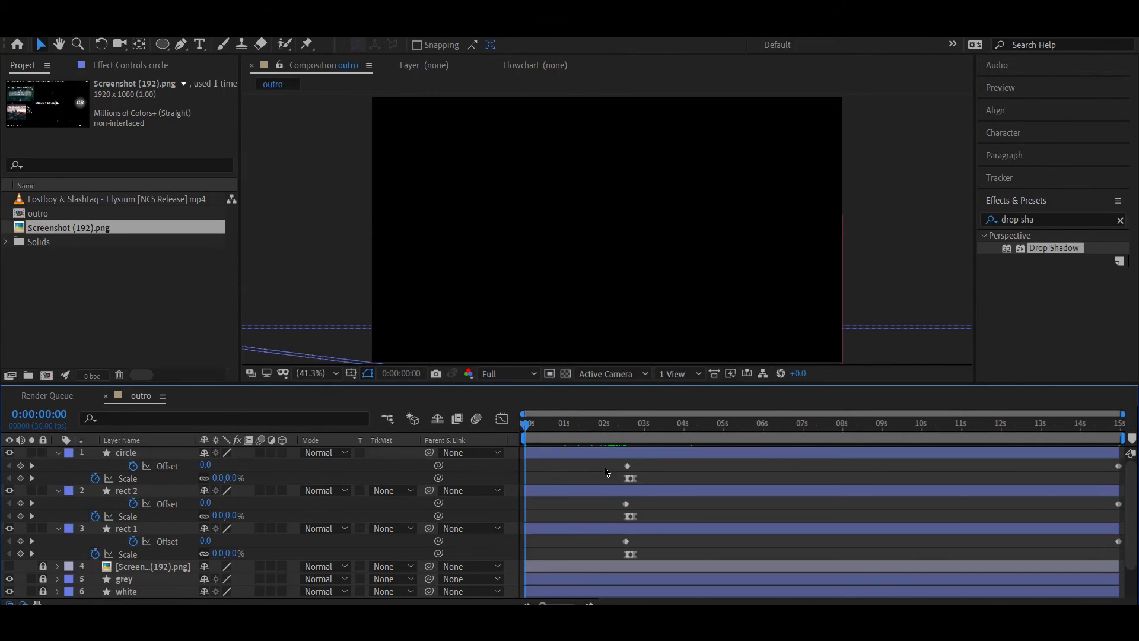
# - Ease the dash Offset keyframes of the circle, rect 2 and rect 1 and reshape their speed curves
pyautogui.hotkey('shift', 'F3')
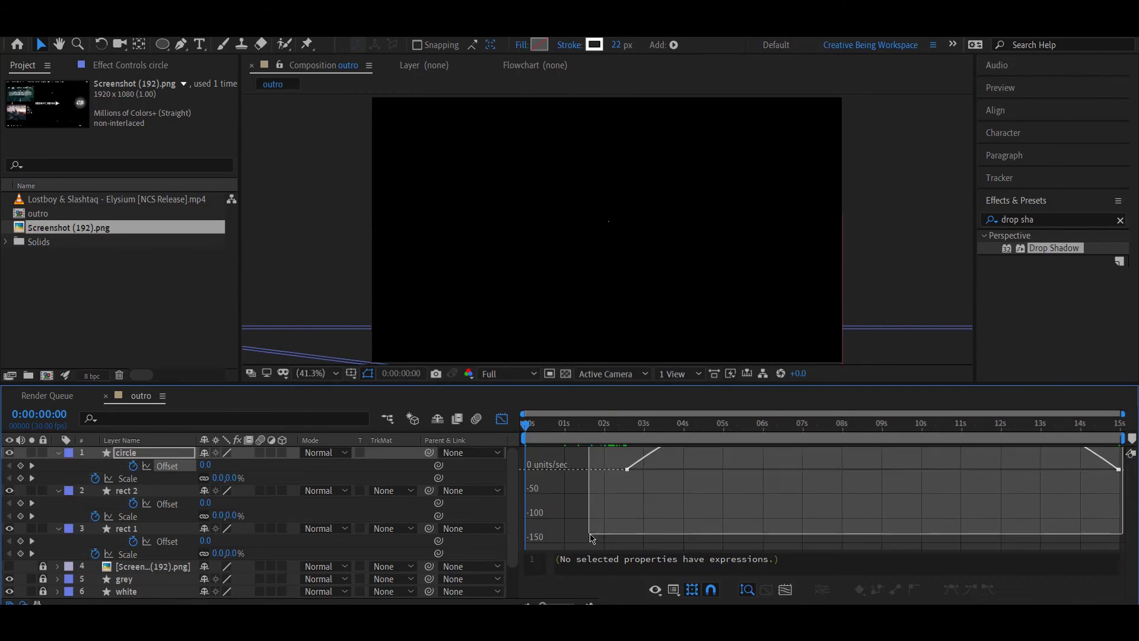
pyautogui.hotkey('shift', 'F3')
pyautogui.click(724, 490)
pyautogui.moveTo(724, 490); pyautogui.dragTo(547, 491)
pyautogui.rightClick(1118, 503)
pyautogui.click(1012, 493)
pyautogui.moveTo(790, 542); pyautogui.dragTo(707, 541)
pyautogui.hotkey('shift', 'F3')
pyautogui.click(167, 466)
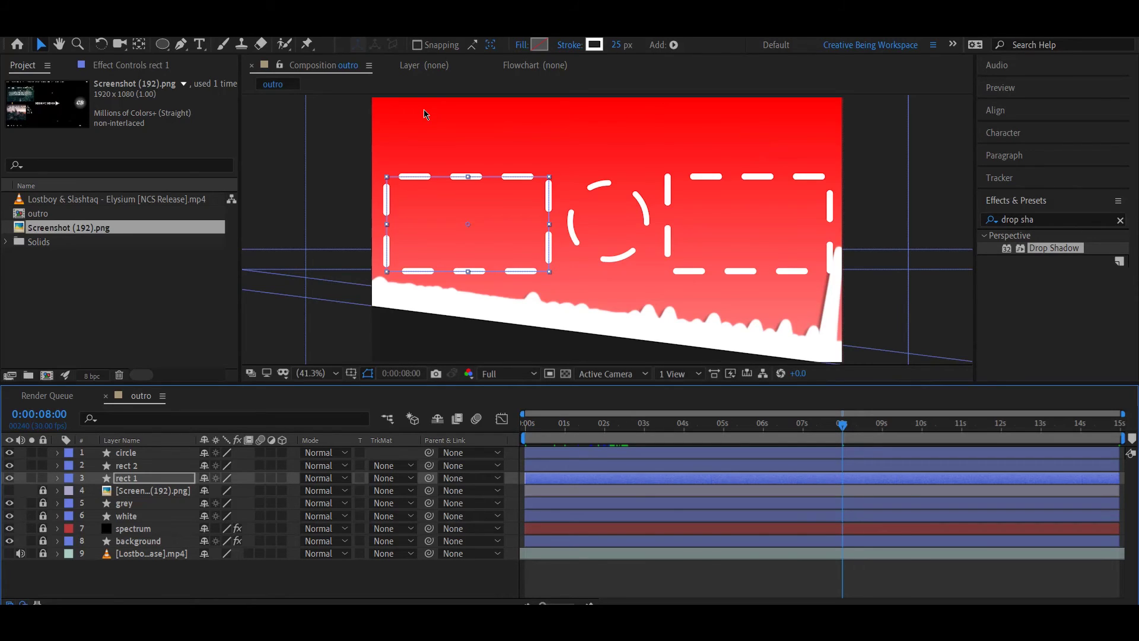
# - Add a white text layer reading SUBSCRIBE in the Downtown font above the circle
pyautogui.click(199, 45)
pyautogui.click(589, 153)
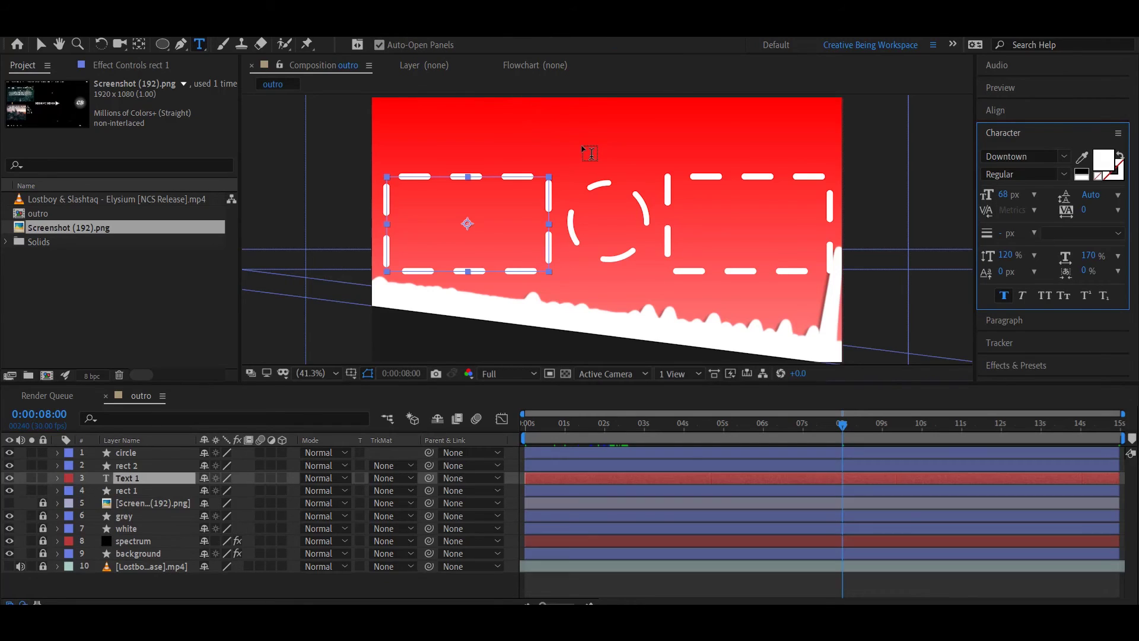
pyautogui.write('SUBSCRIBE')
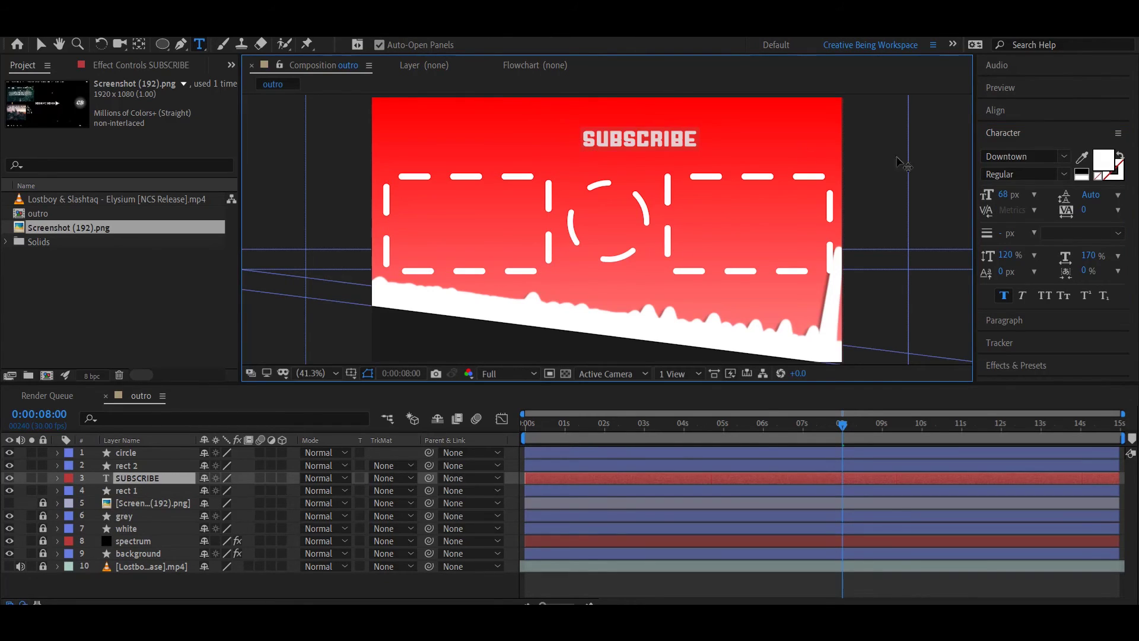
# - Enlarge the SUBSCRIBE text to span most of the frame's width and centre it horizontally in the composition
pyautogui.moveTo(997, 196); pyautogui.dragTo(1133, 210)
pyautogui.hotkey('ctrl', 'Return')
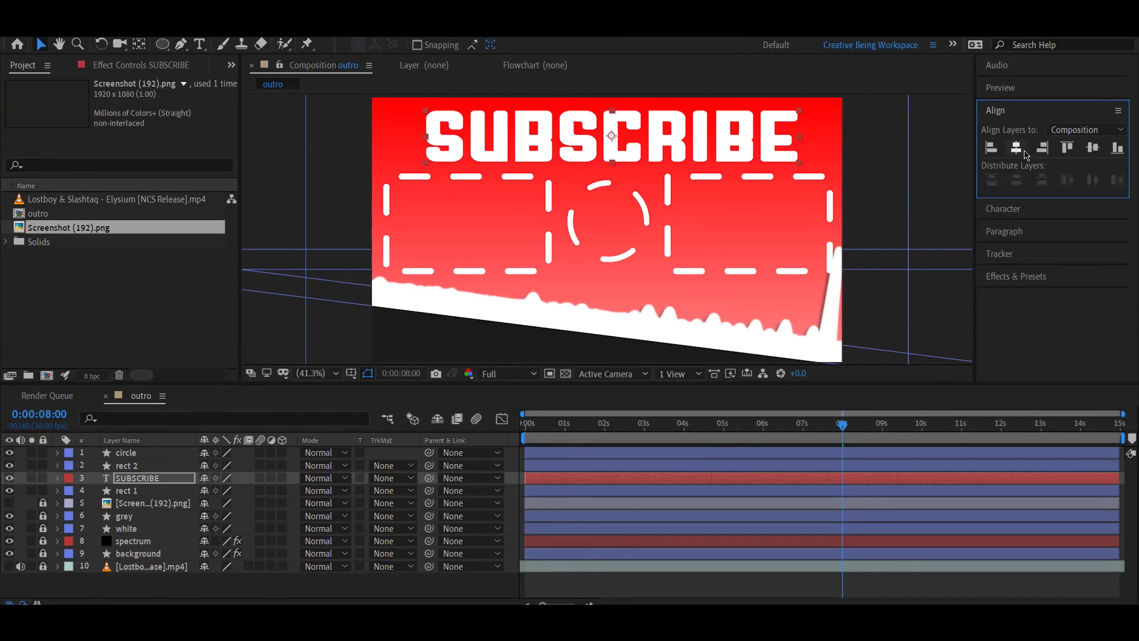
pyautogui.click(669, 425)
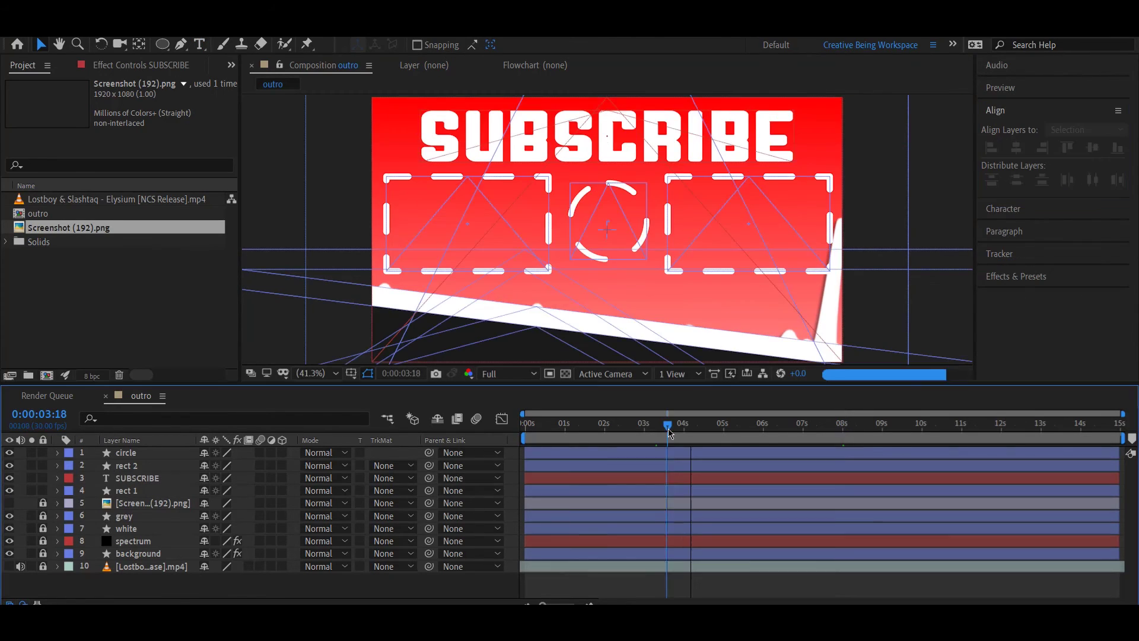